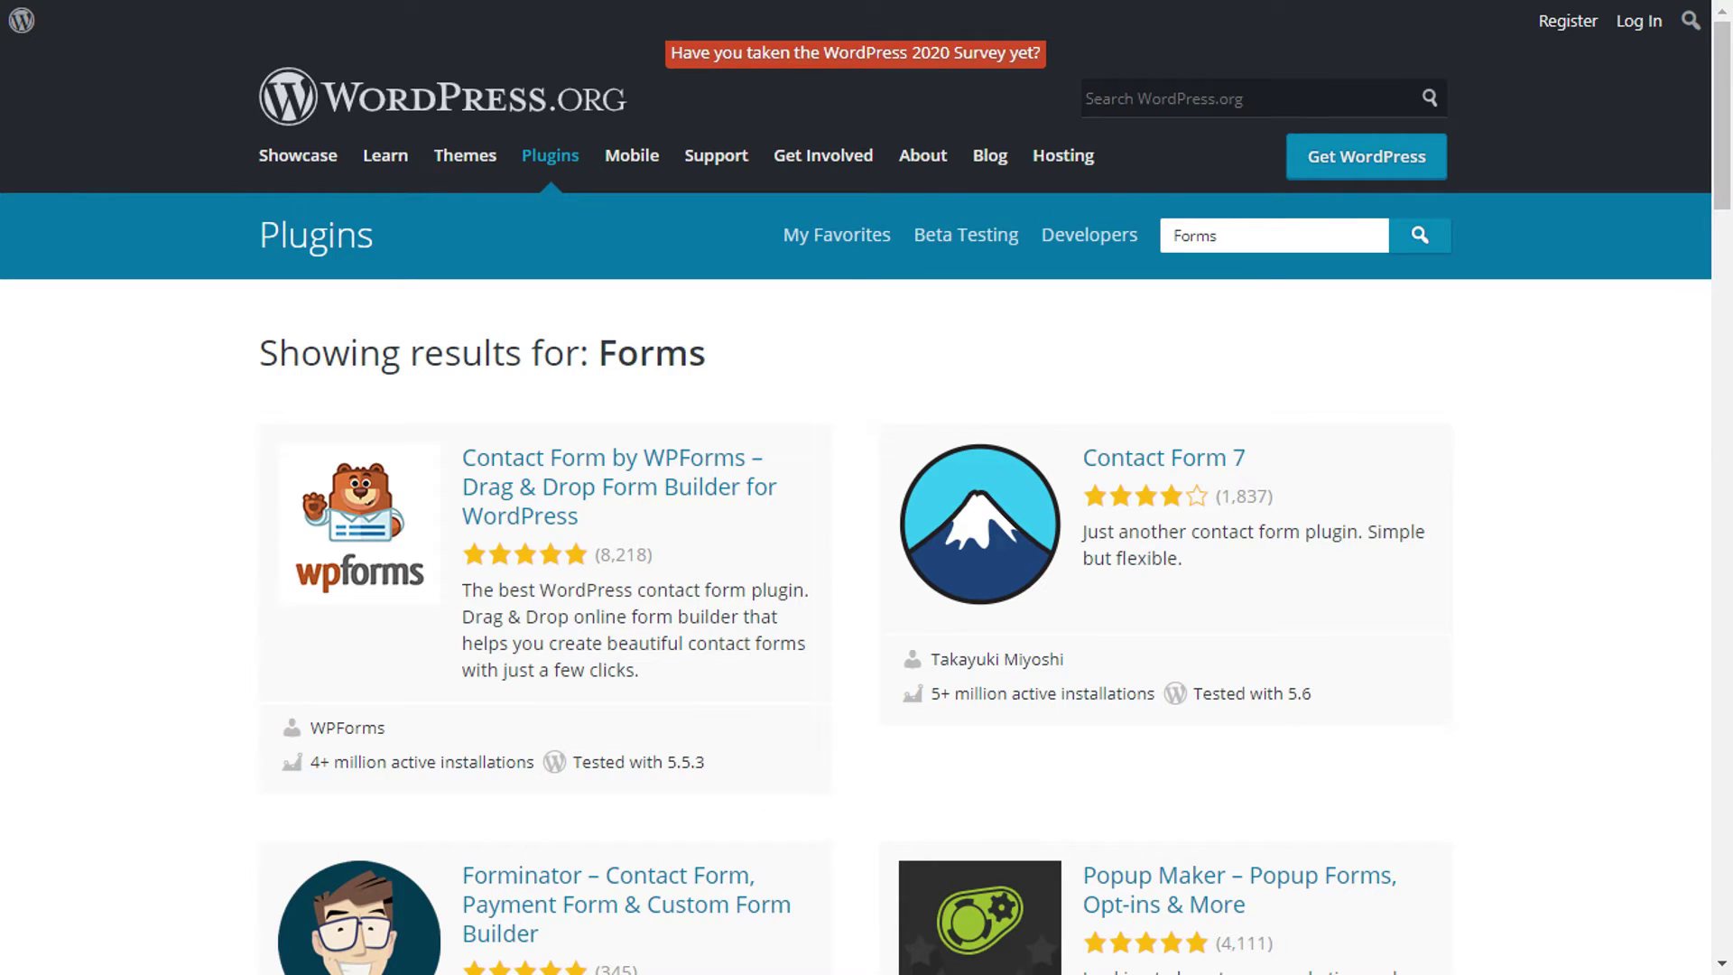
# Scroll down through the many form plugins in the WordPress.org search results
pyautogui.scroll(-3, 856, 505)
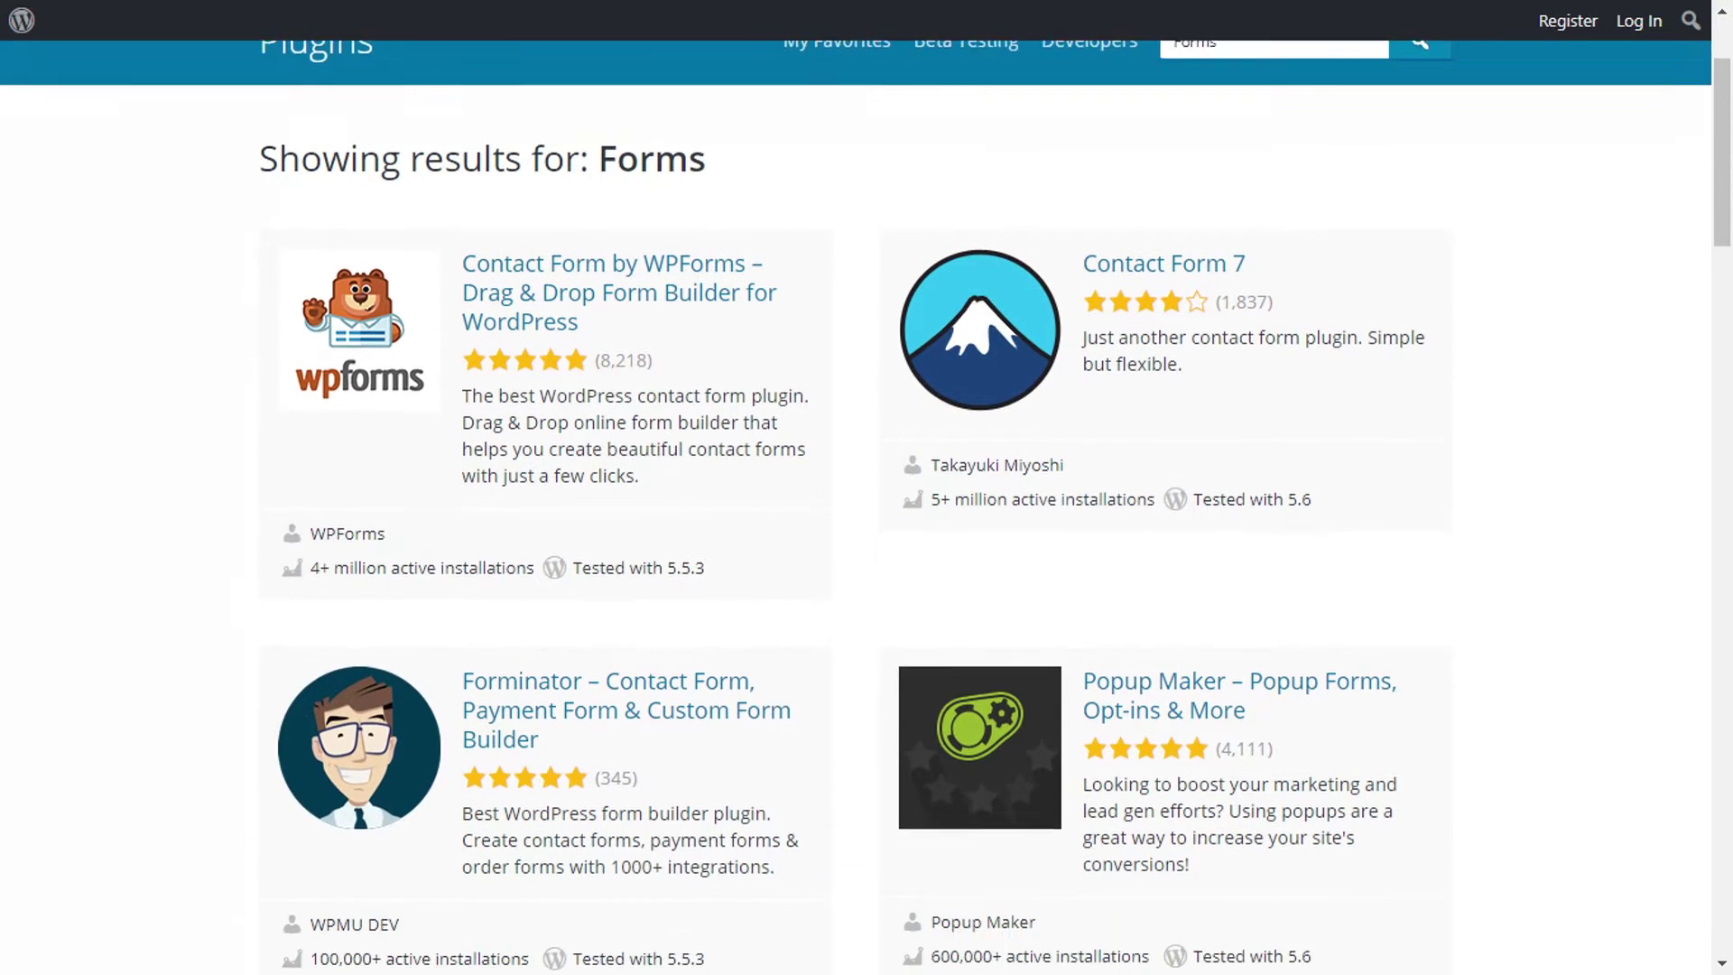
pyautogui.scroll(-3, 856, 505)
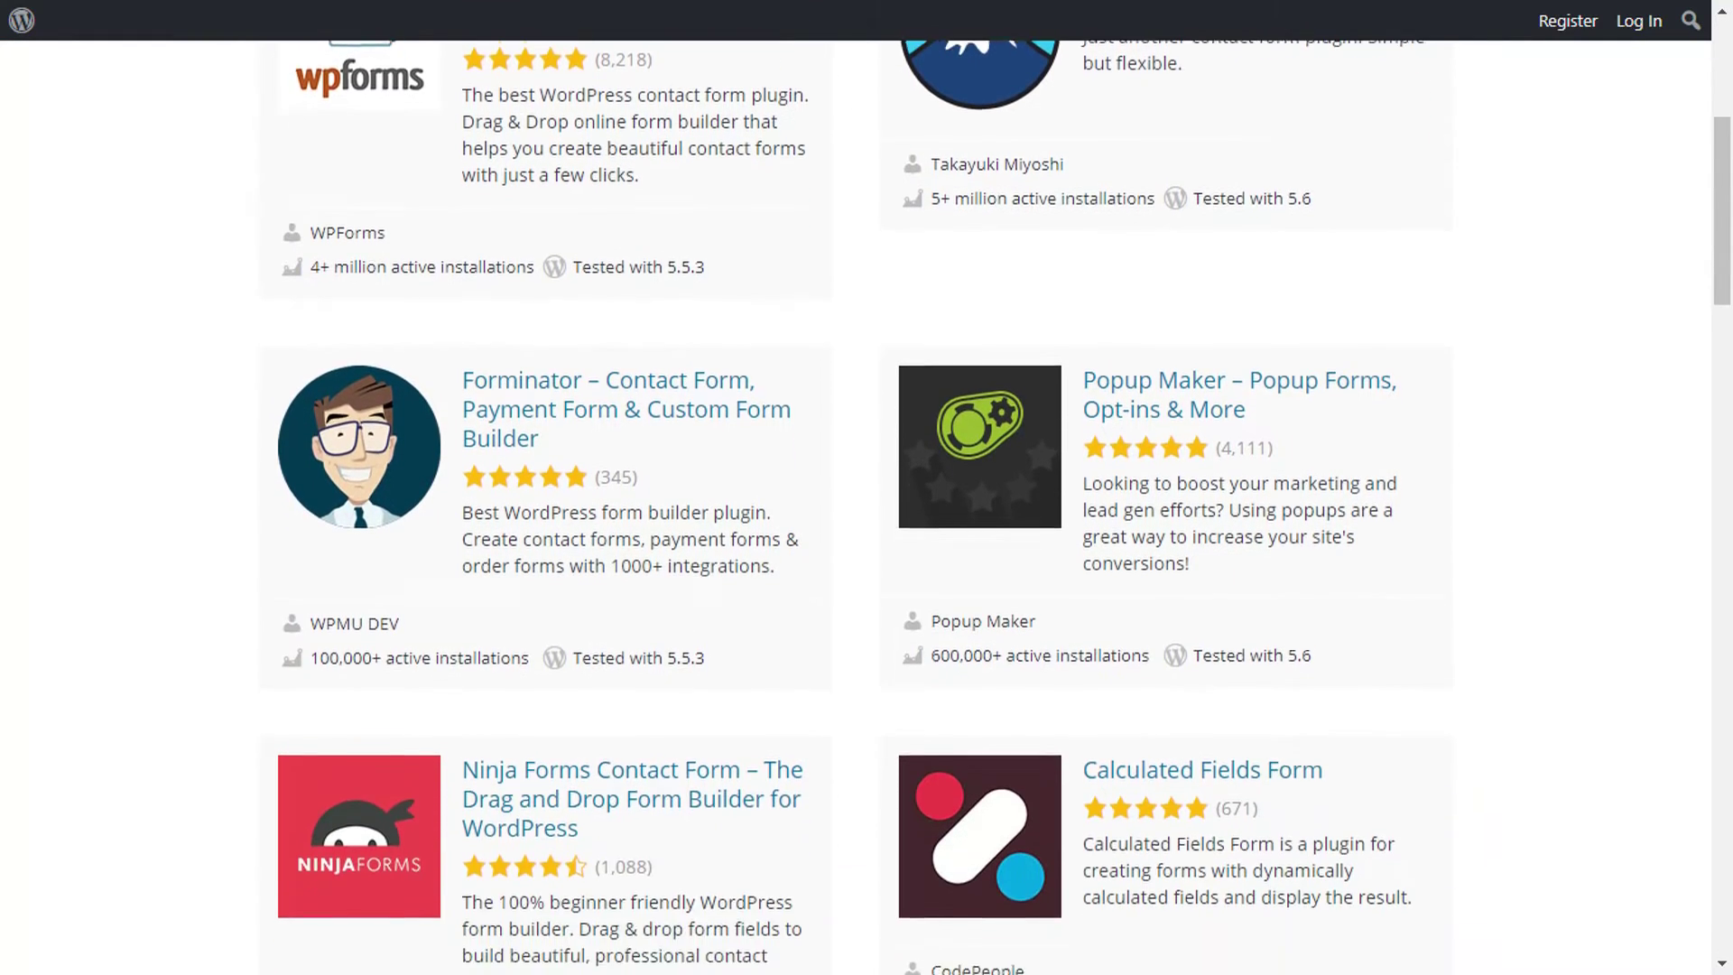
pyautogui.scroll(-3, 856, 505)
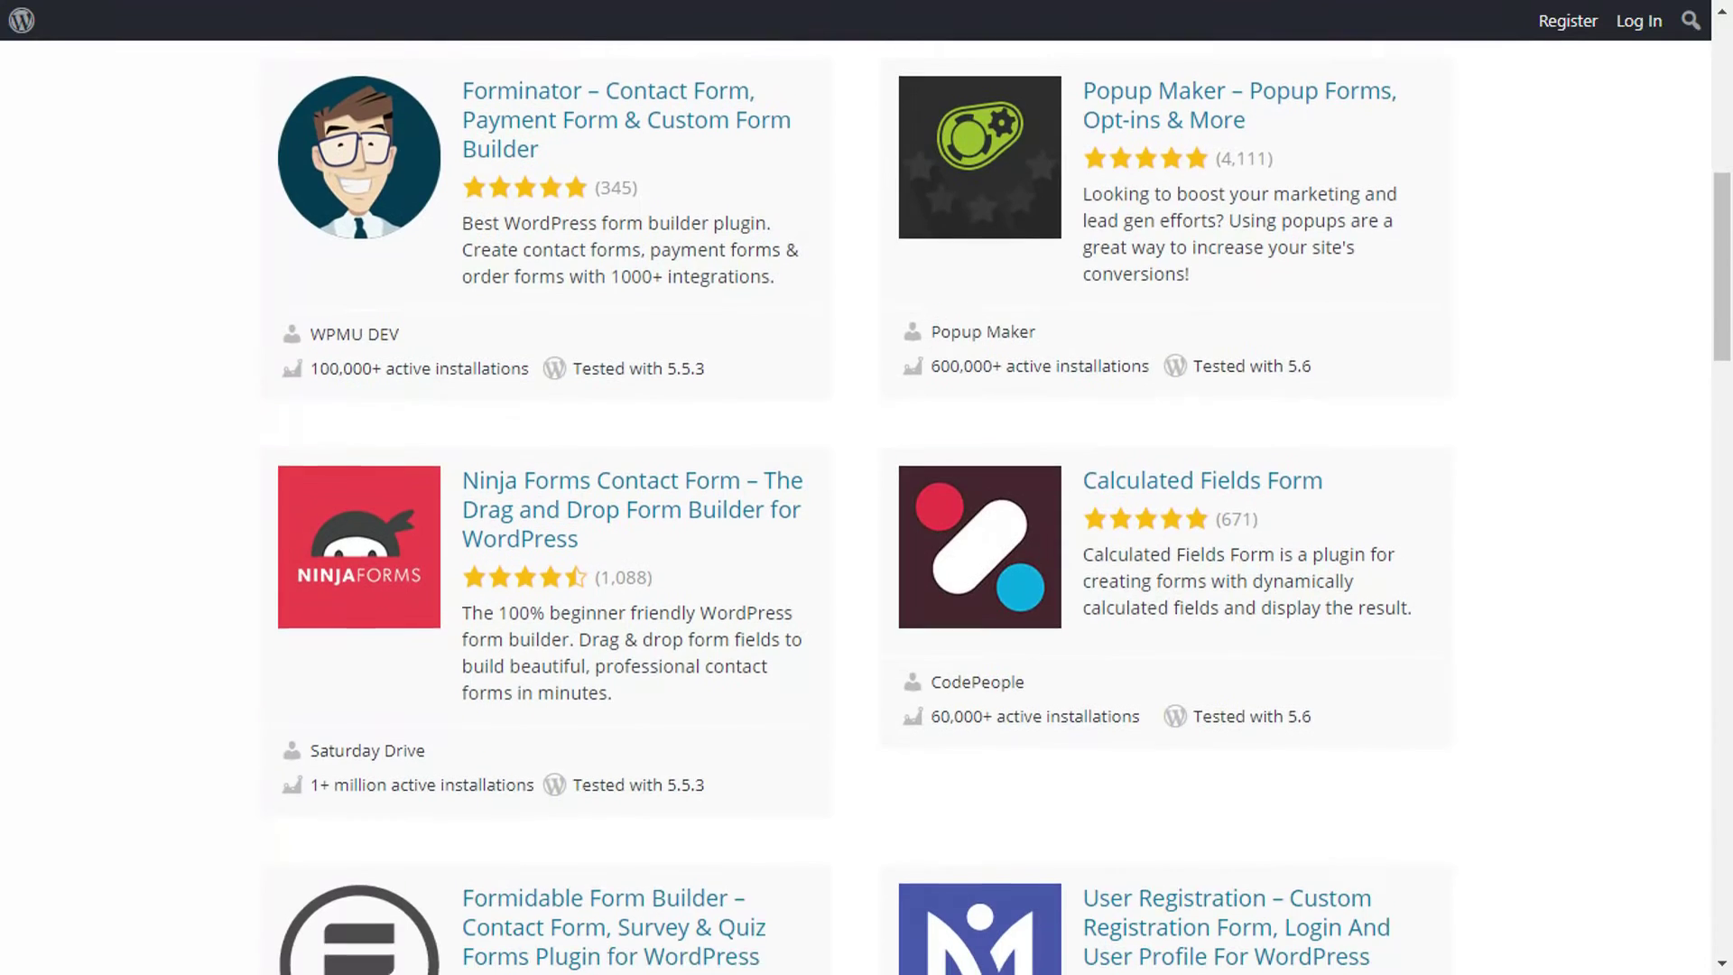
pyautogui.scroll(-3, 856, 505)
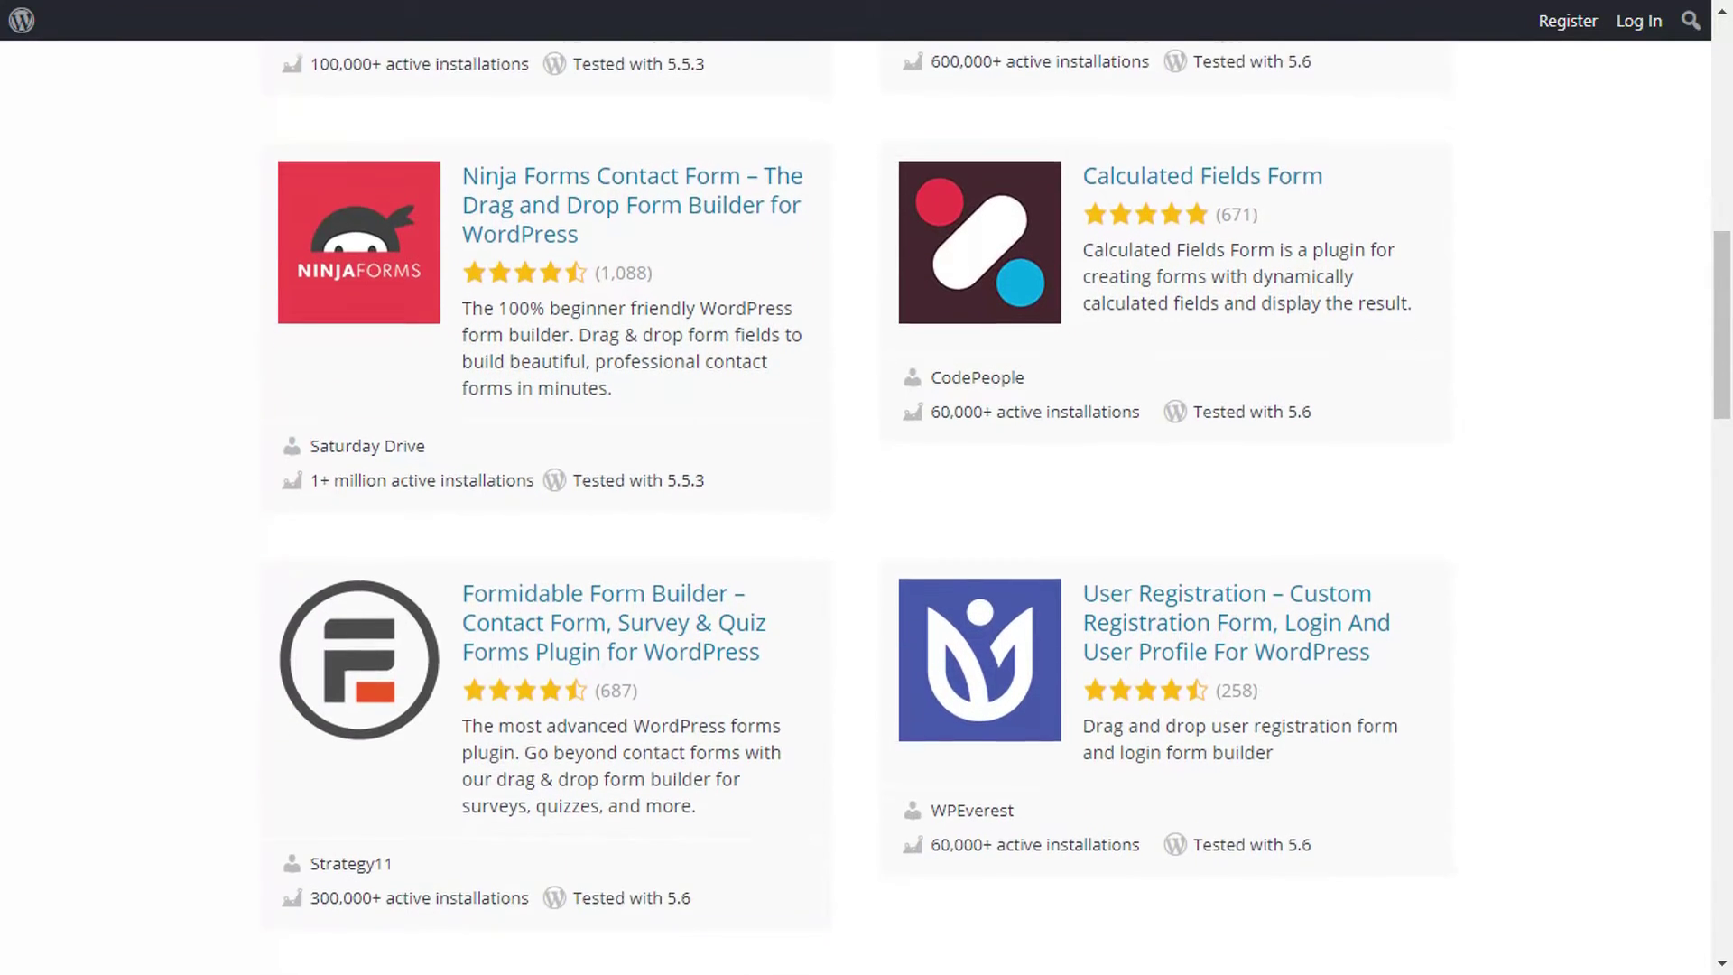
pyautogui.scroll(-3, 856, 505)
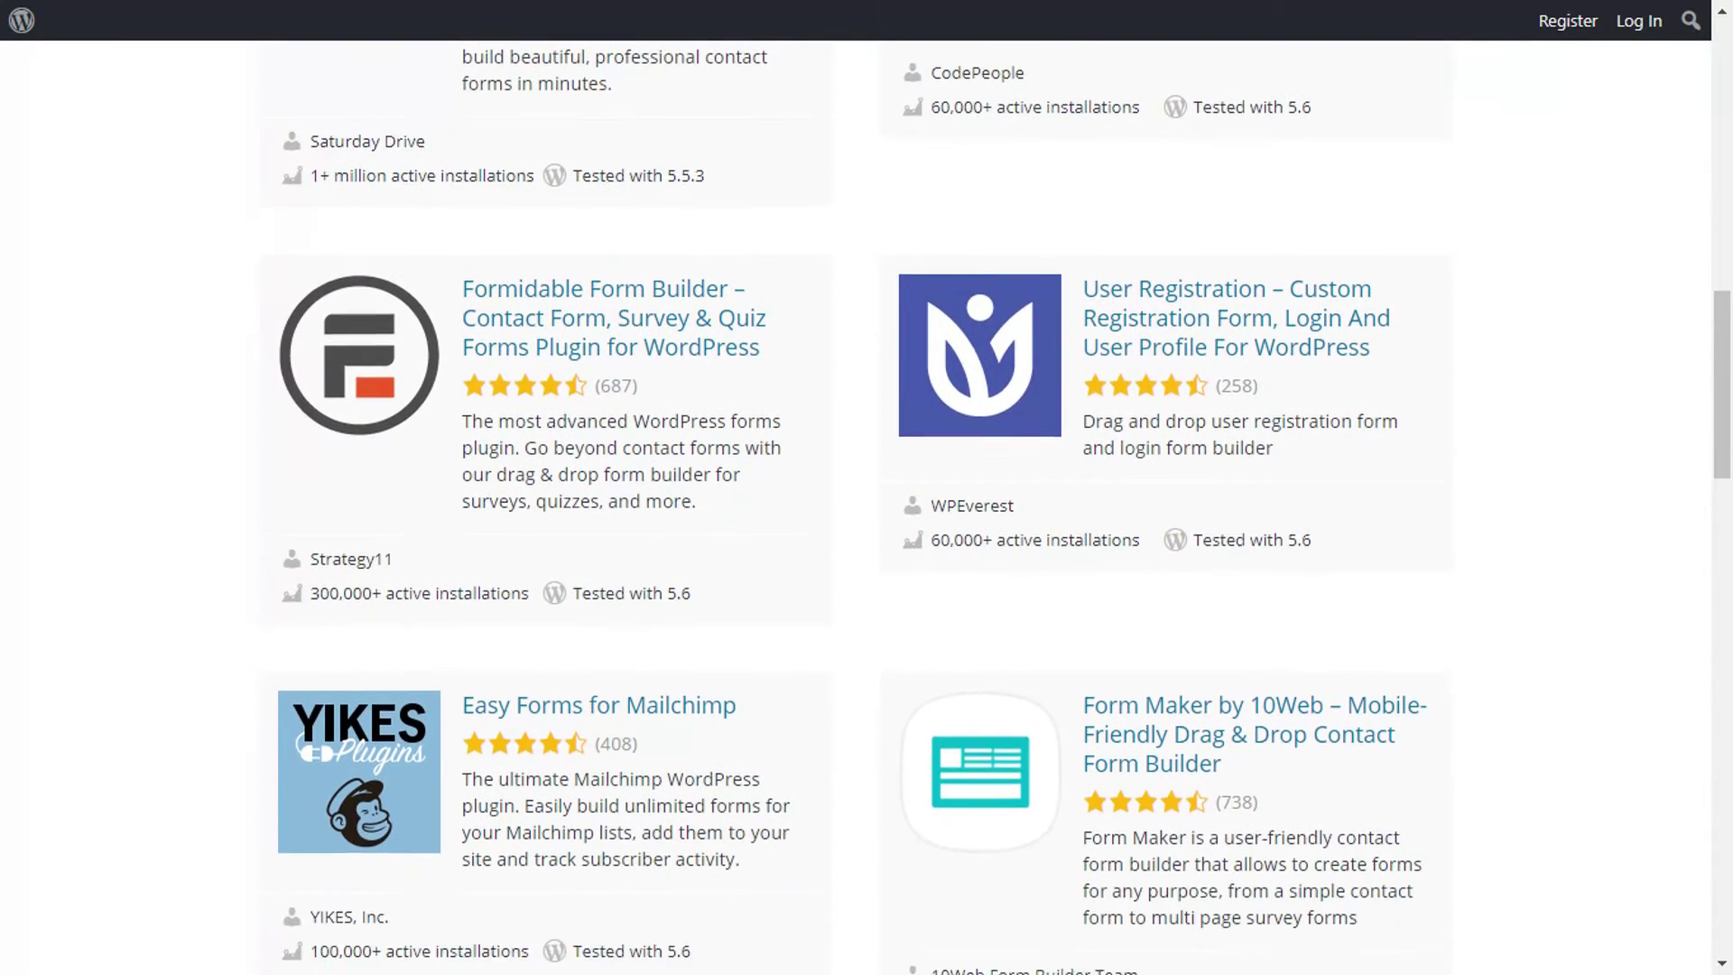
pyautogui.scroll(-3, 856, 506)
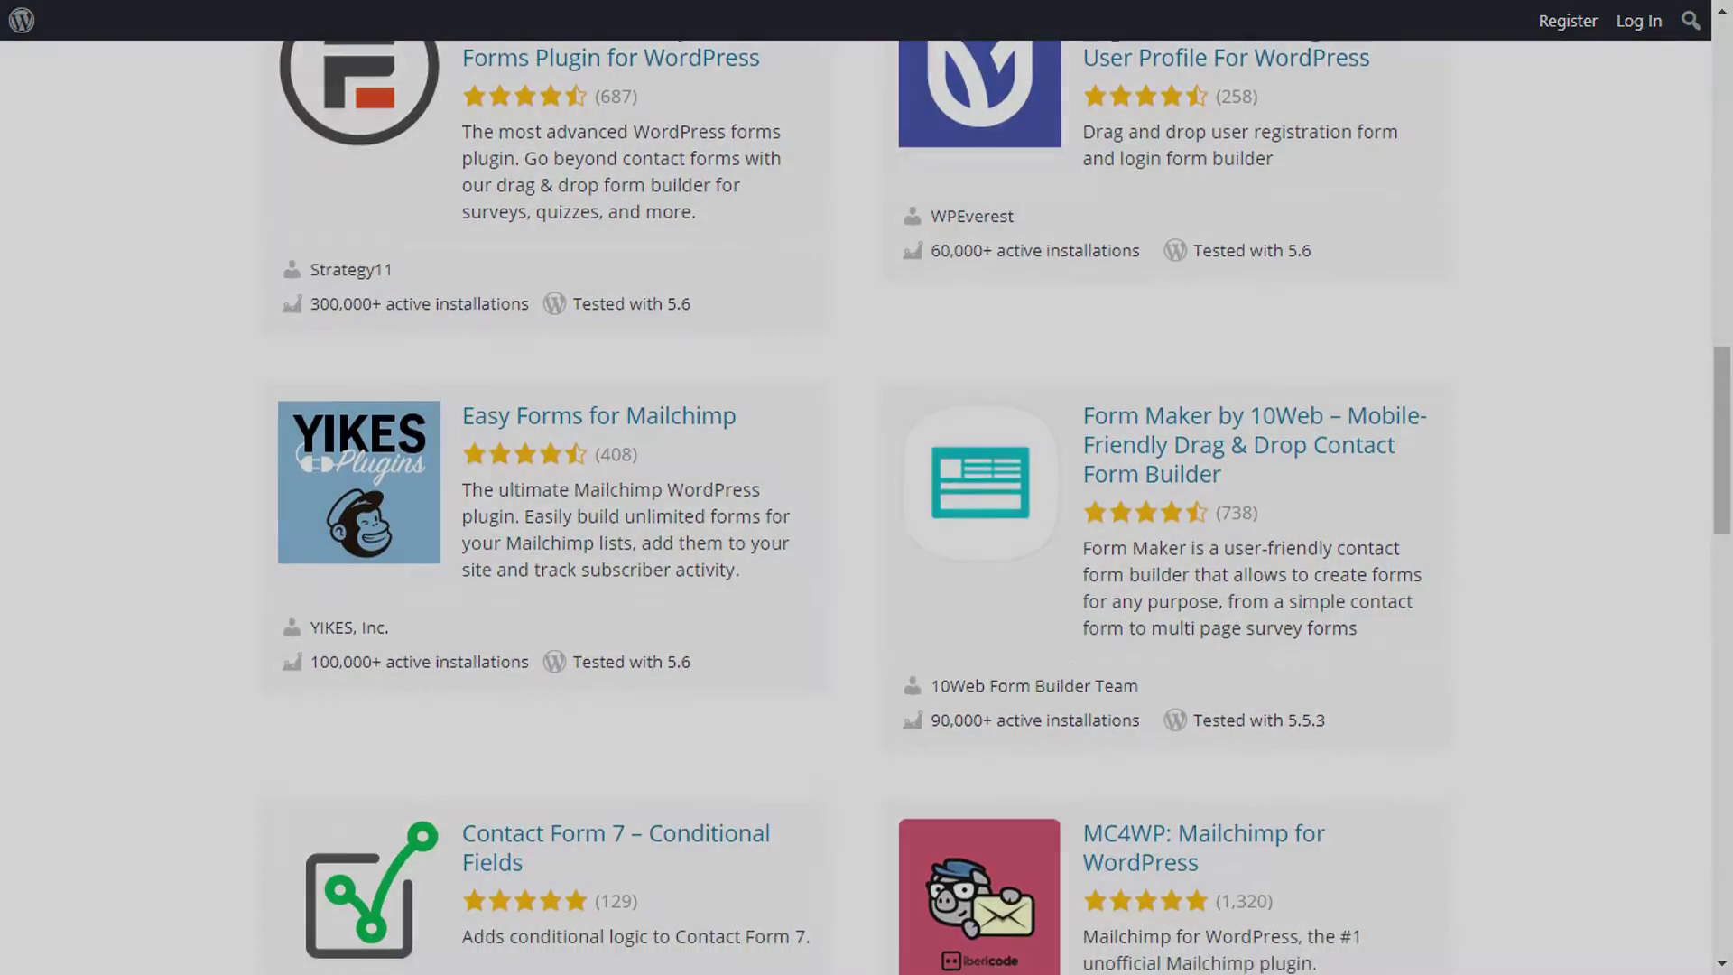
pyautogui.scroll(-3, 856, 505)
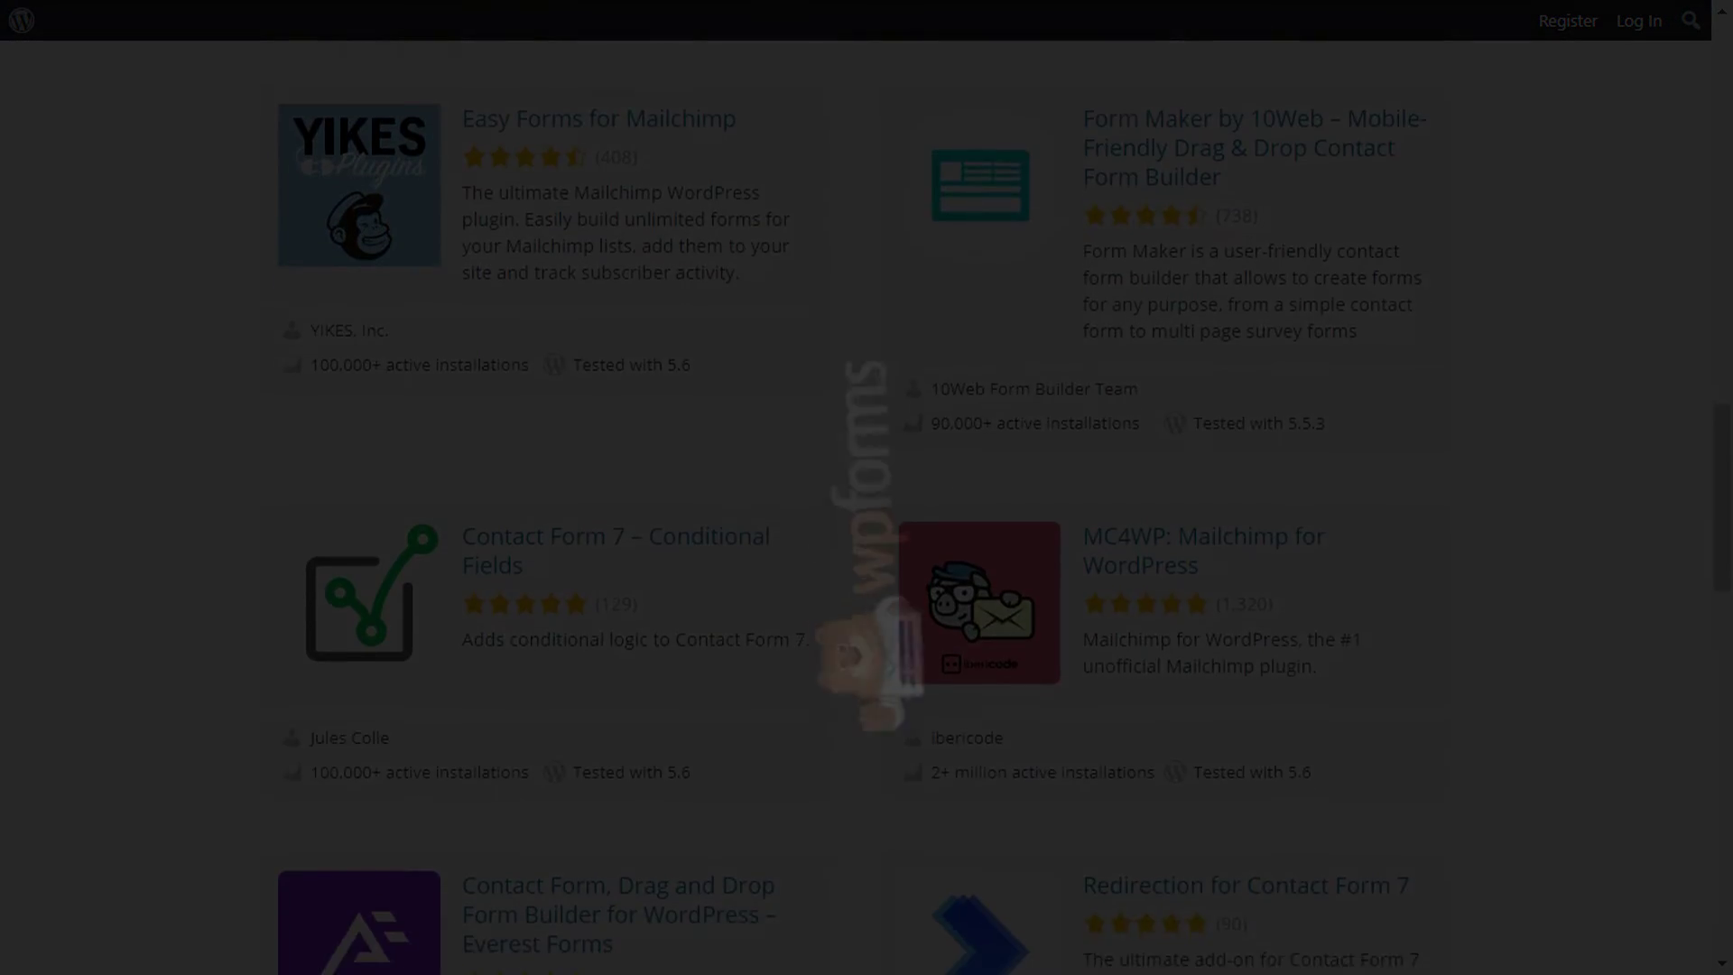
pyautogui.scroll(-3, 856, 506)
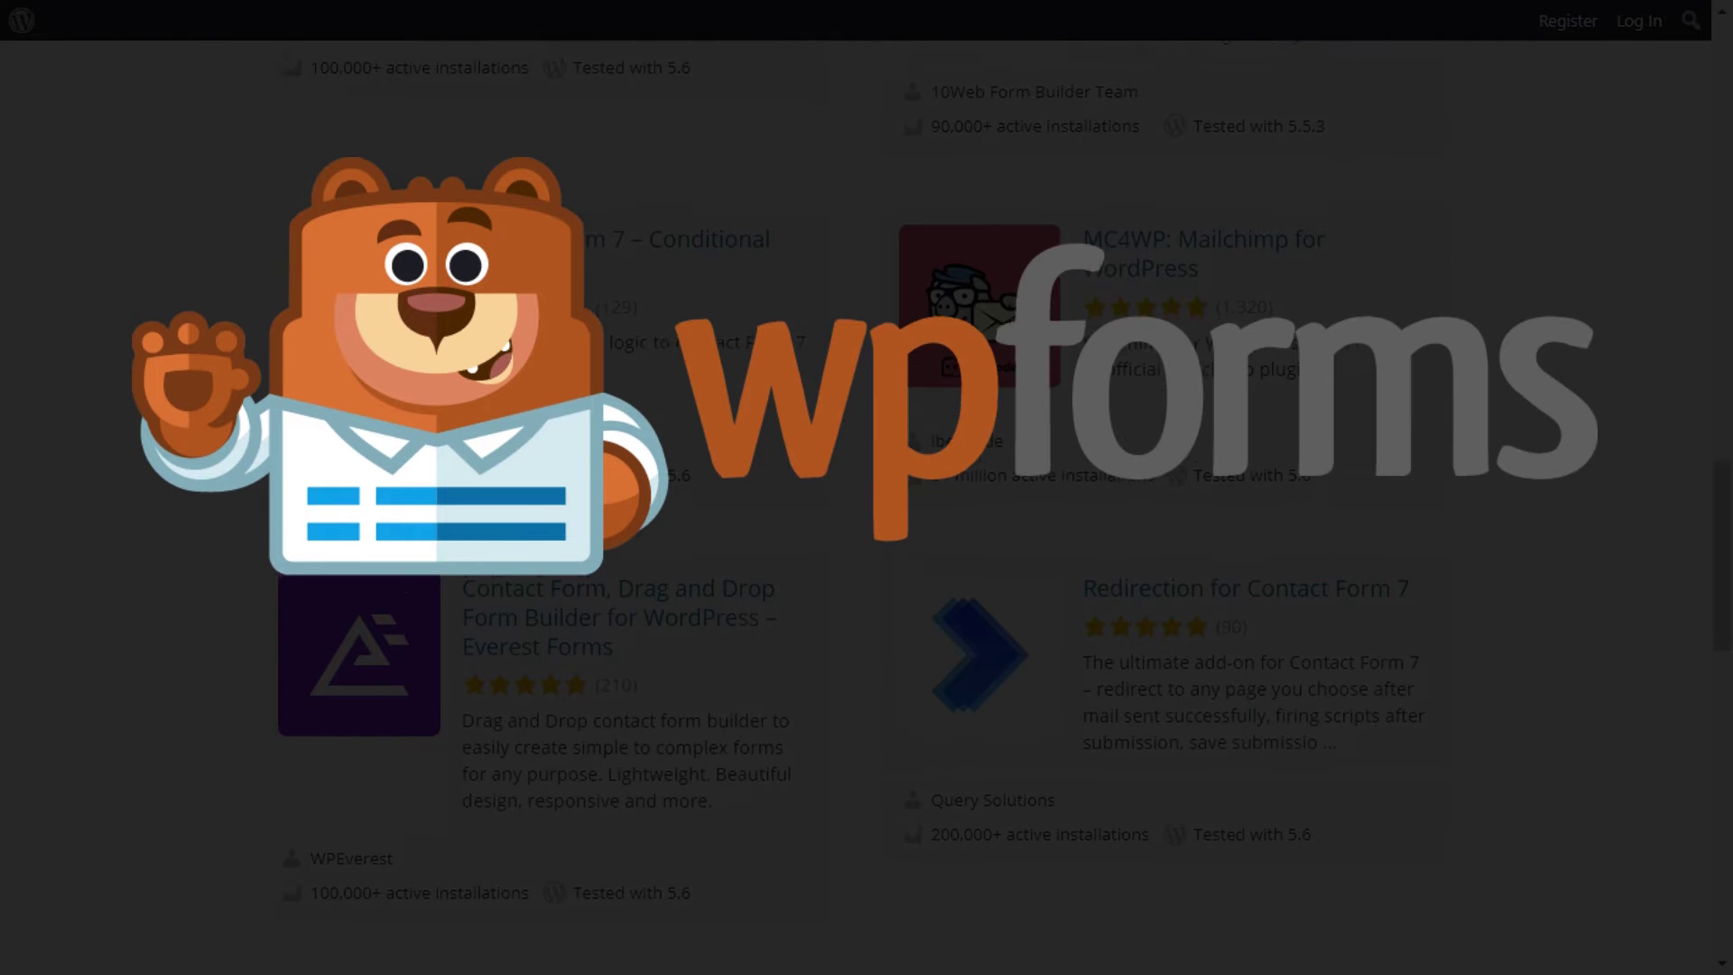
pyautogui.scroll(-1, 856, 505)
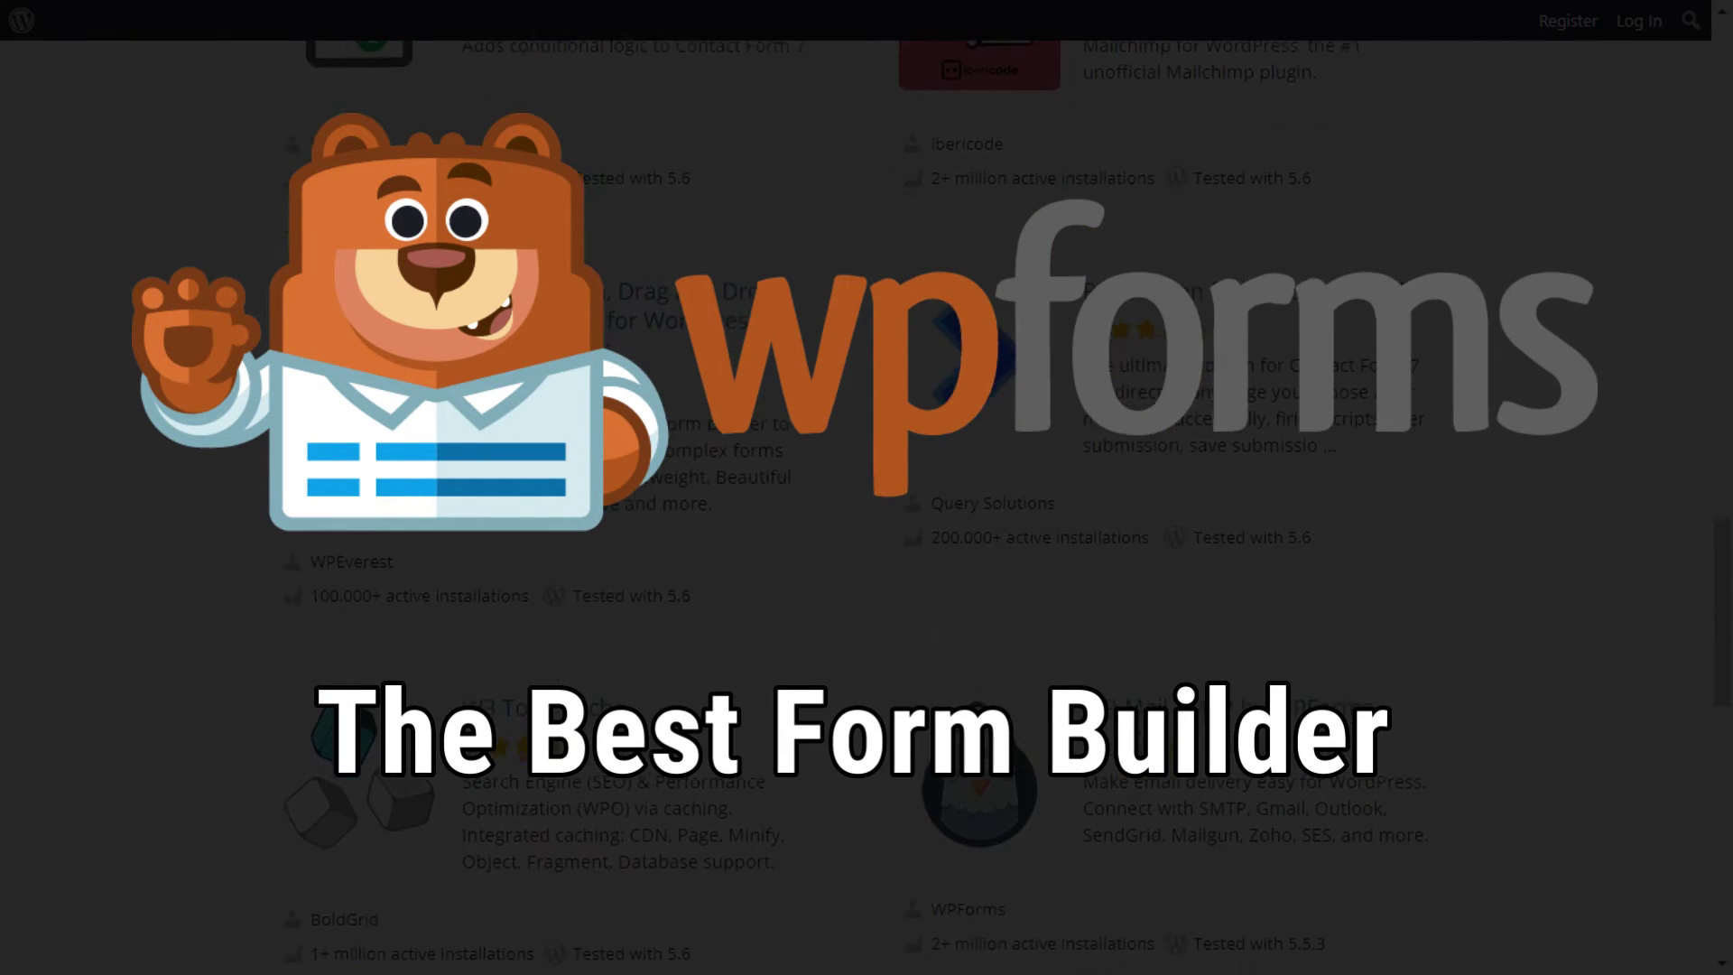
pyautogui.scroll(-3, 855, 506)
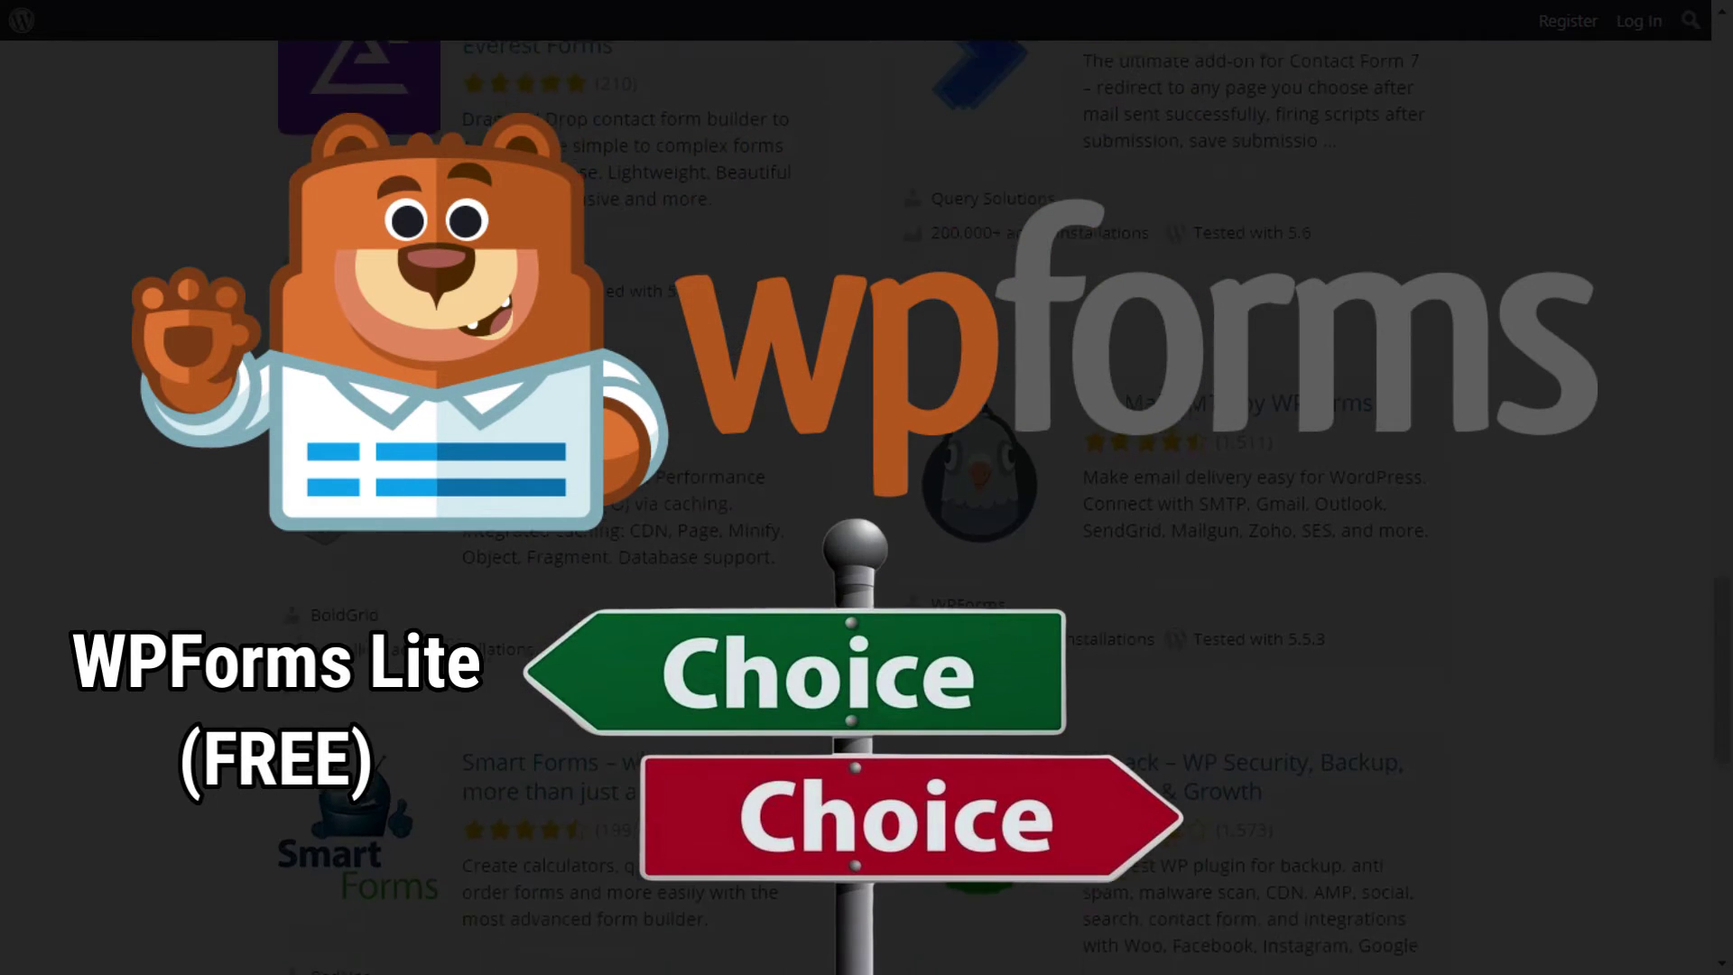
pyautogui.scroll(-3, 856, 505)
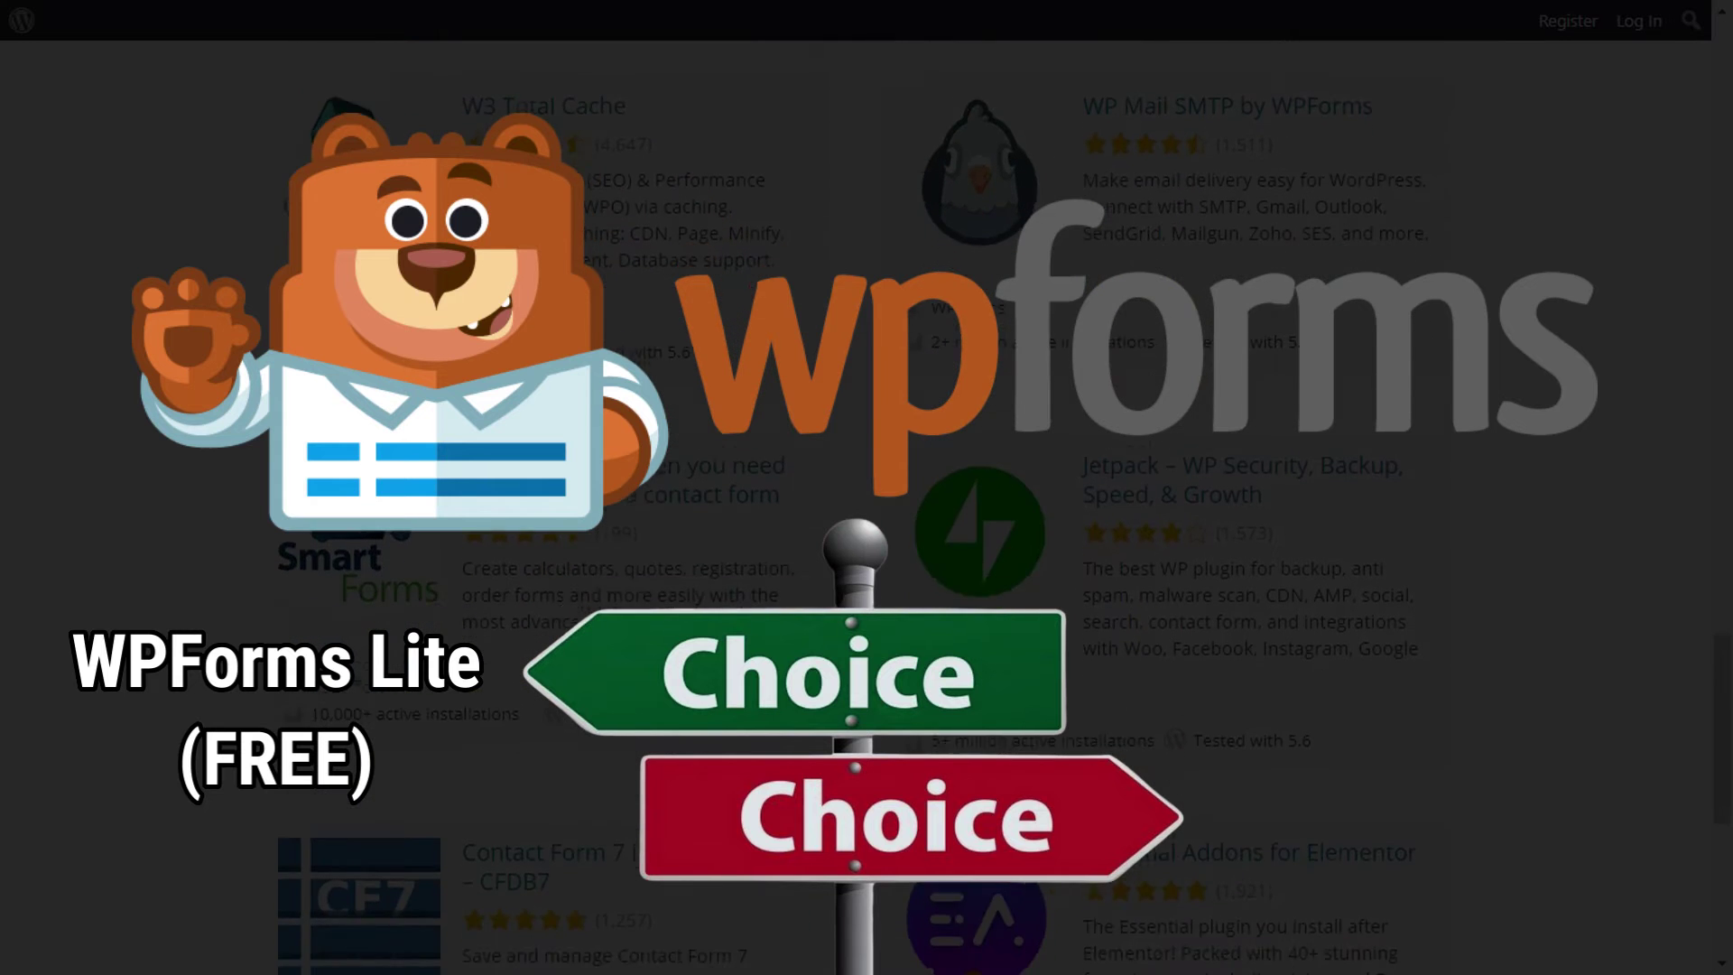
pyautogui.scroll(-3, 856, 505)
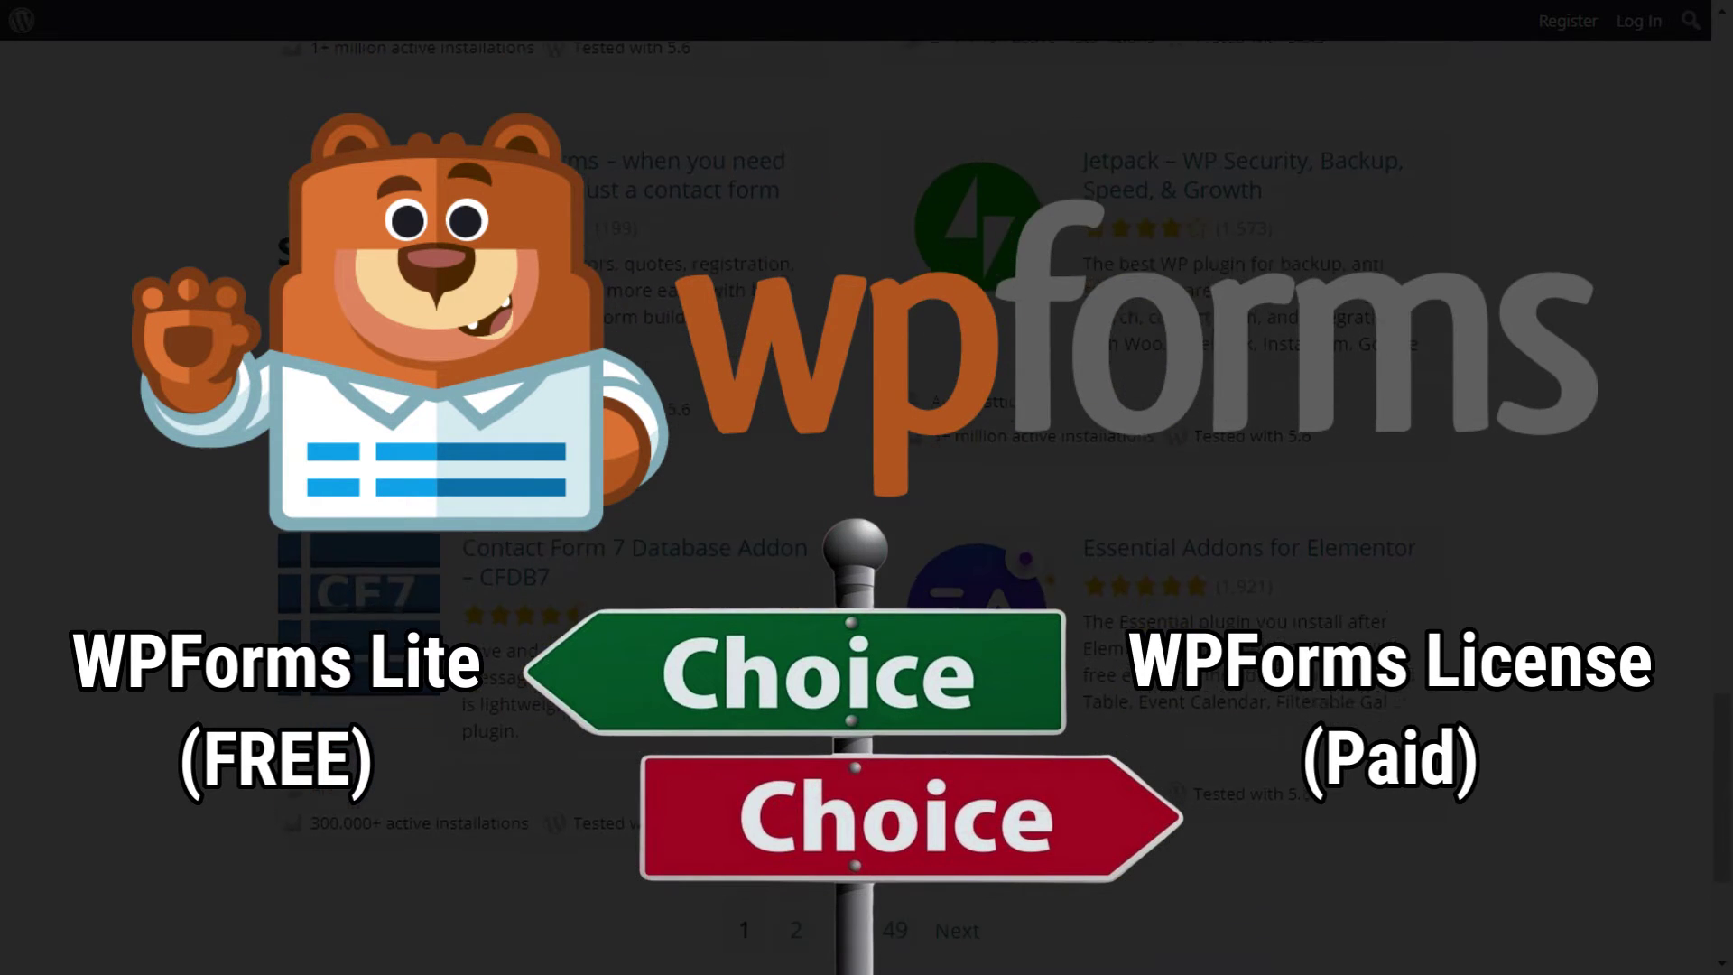
pyautogui.scroll(-3, 856, 505)
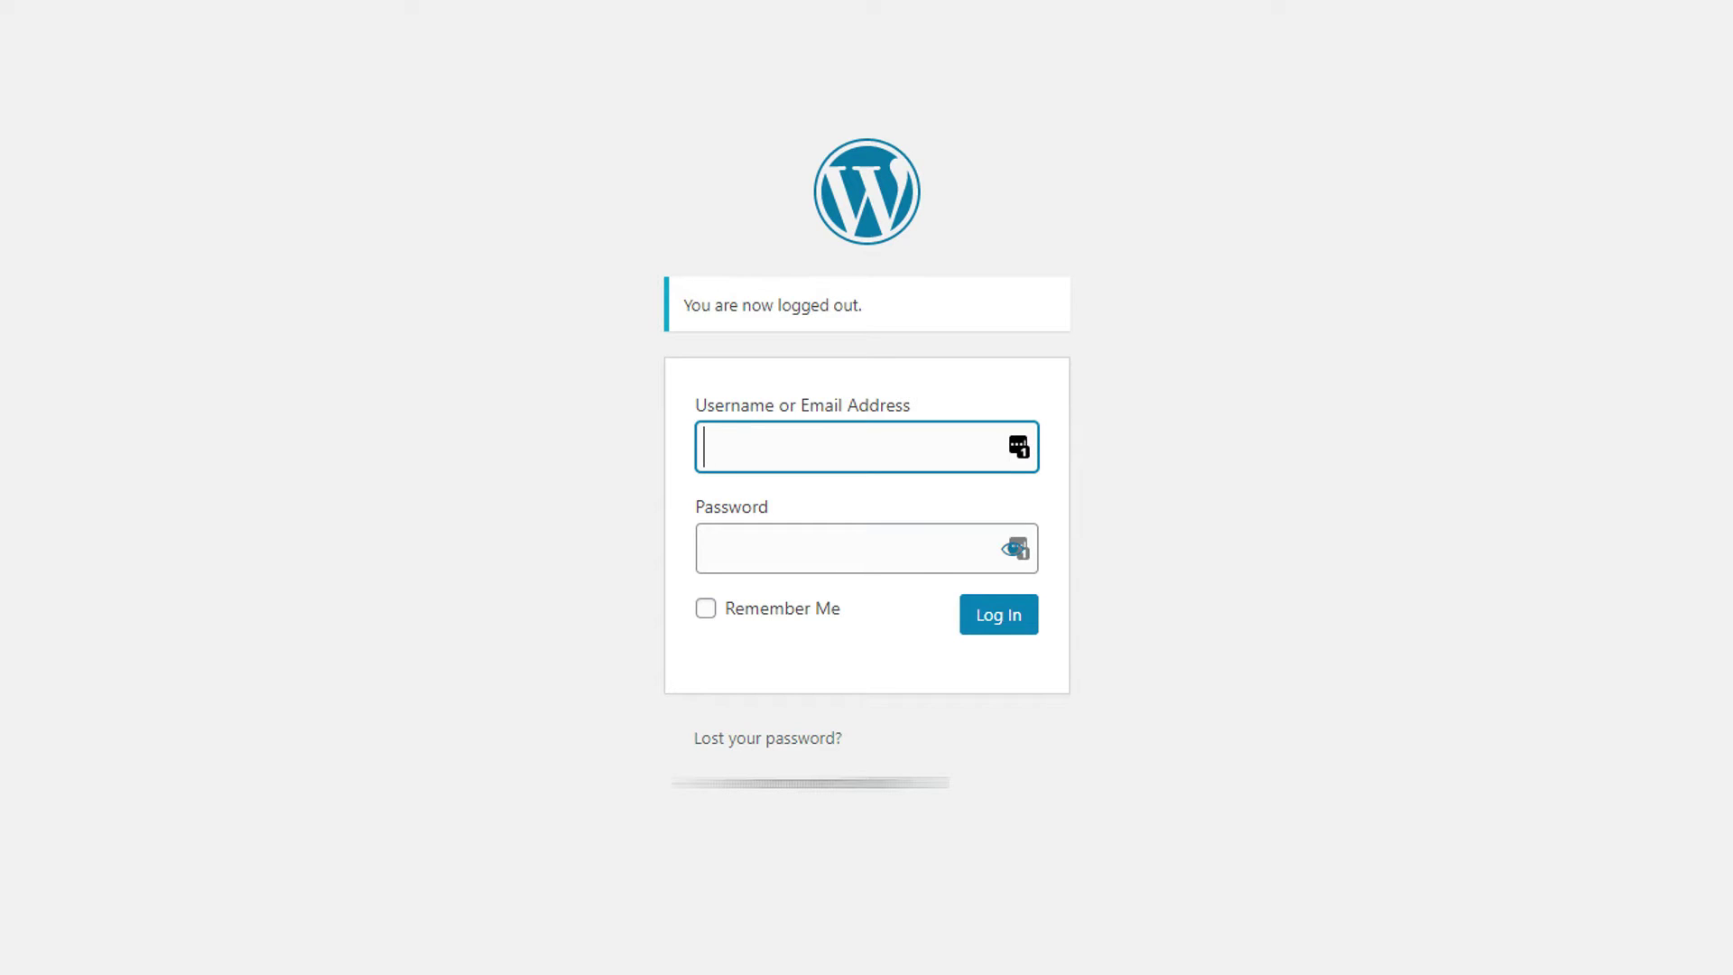
# Sign in with the saved credentials and go to Plugins > Add New
pyautogui.click(1018, 446)
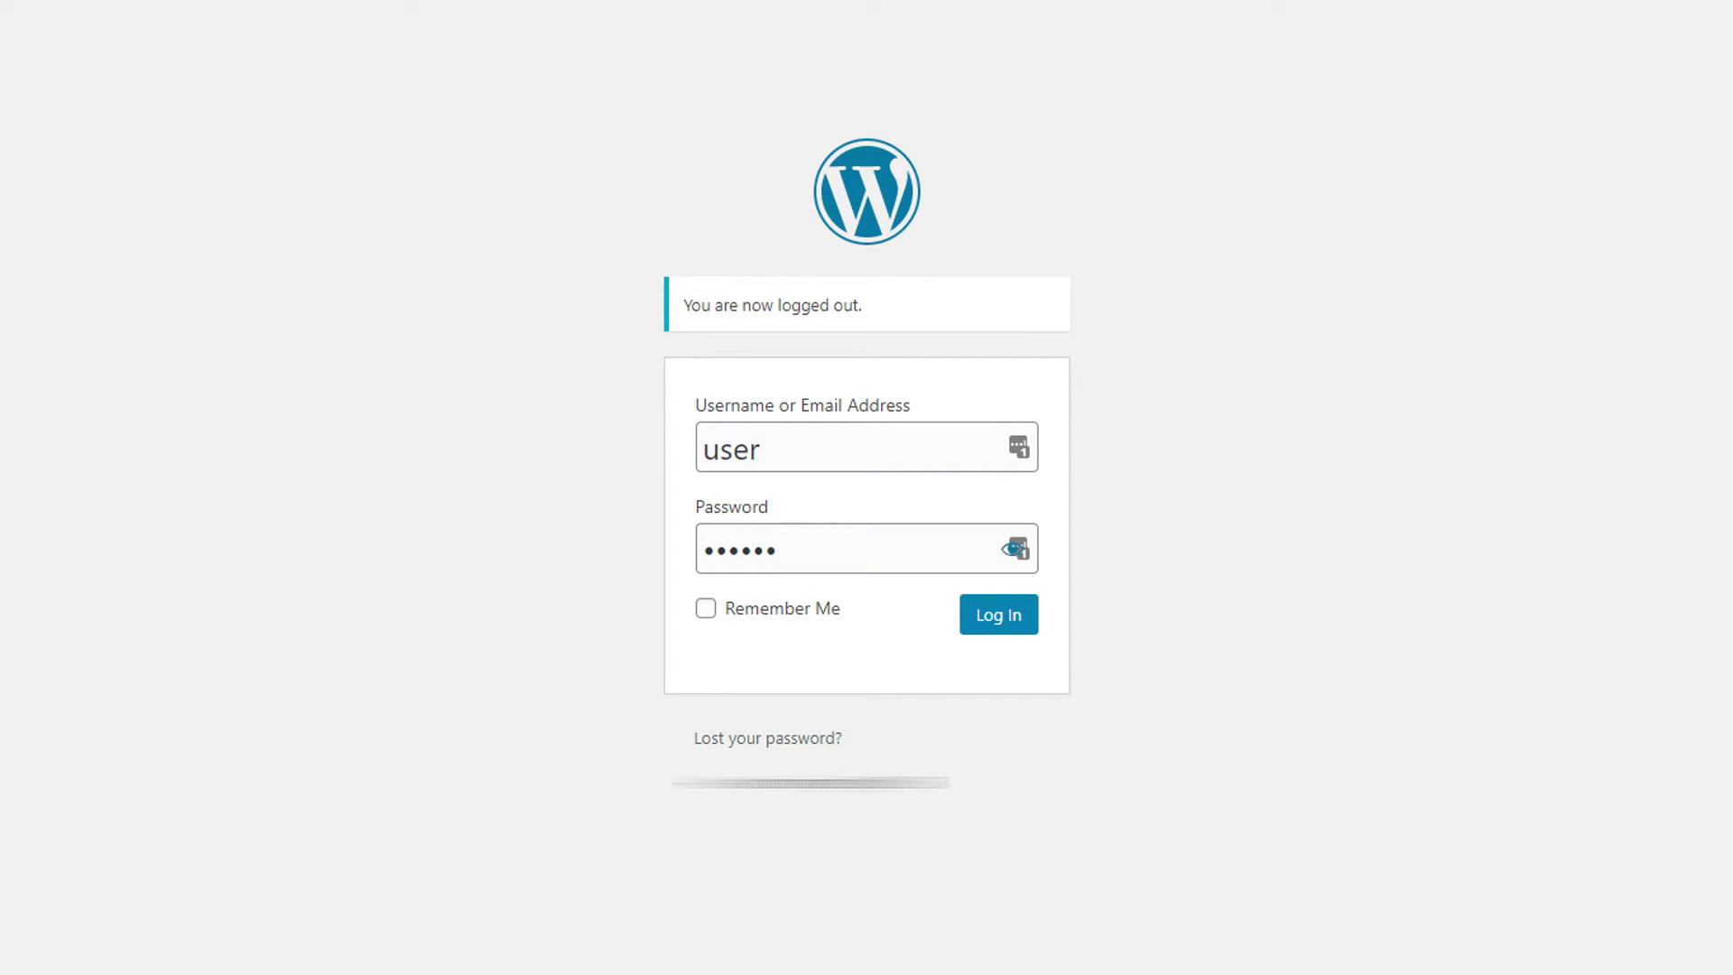
pyautogui.click(967, 617)
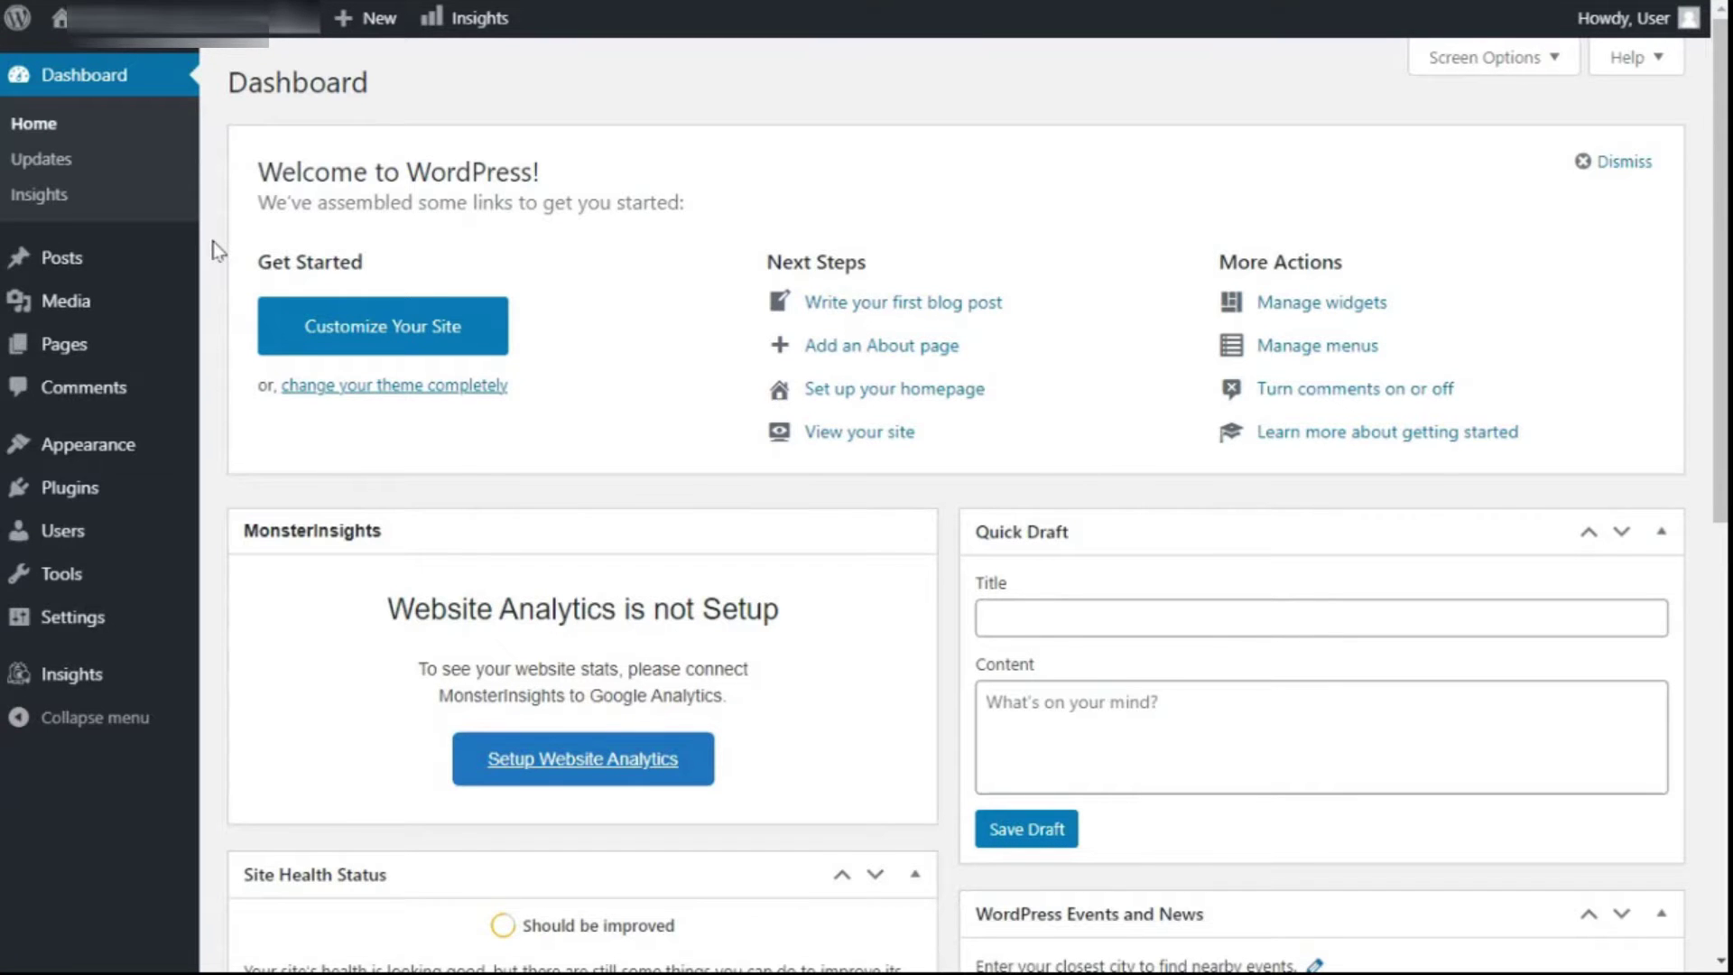
pyautogui.moveTo(100, 501)
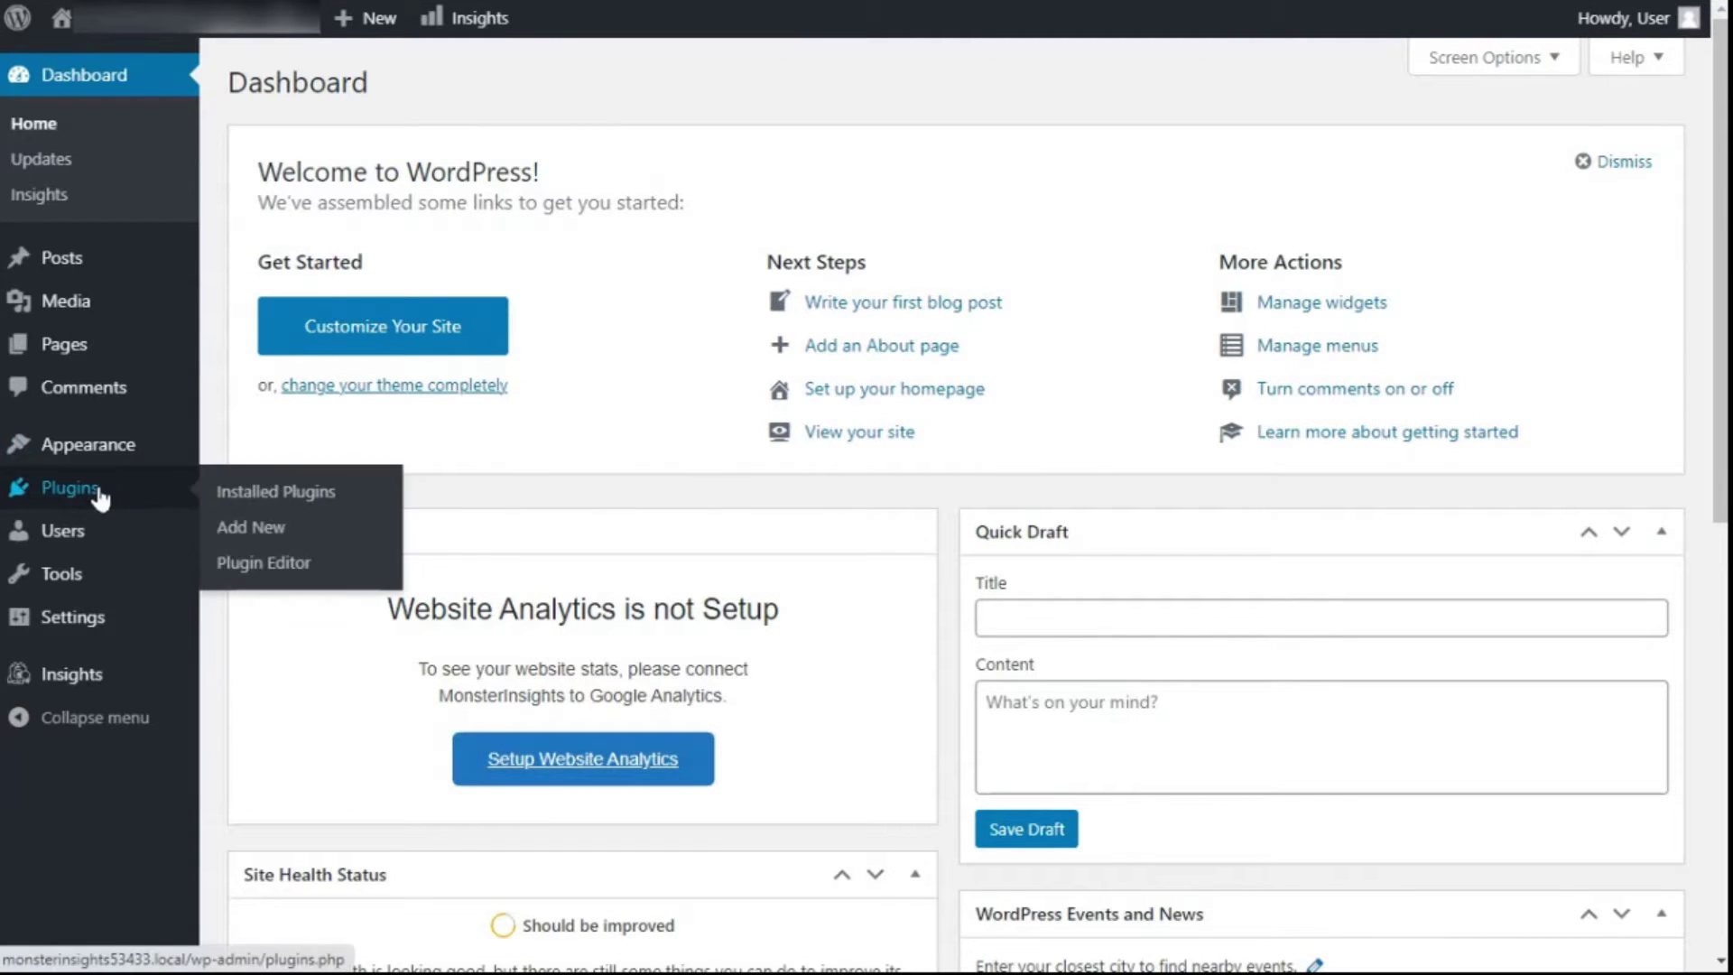
pyautogui.click(238, 531)
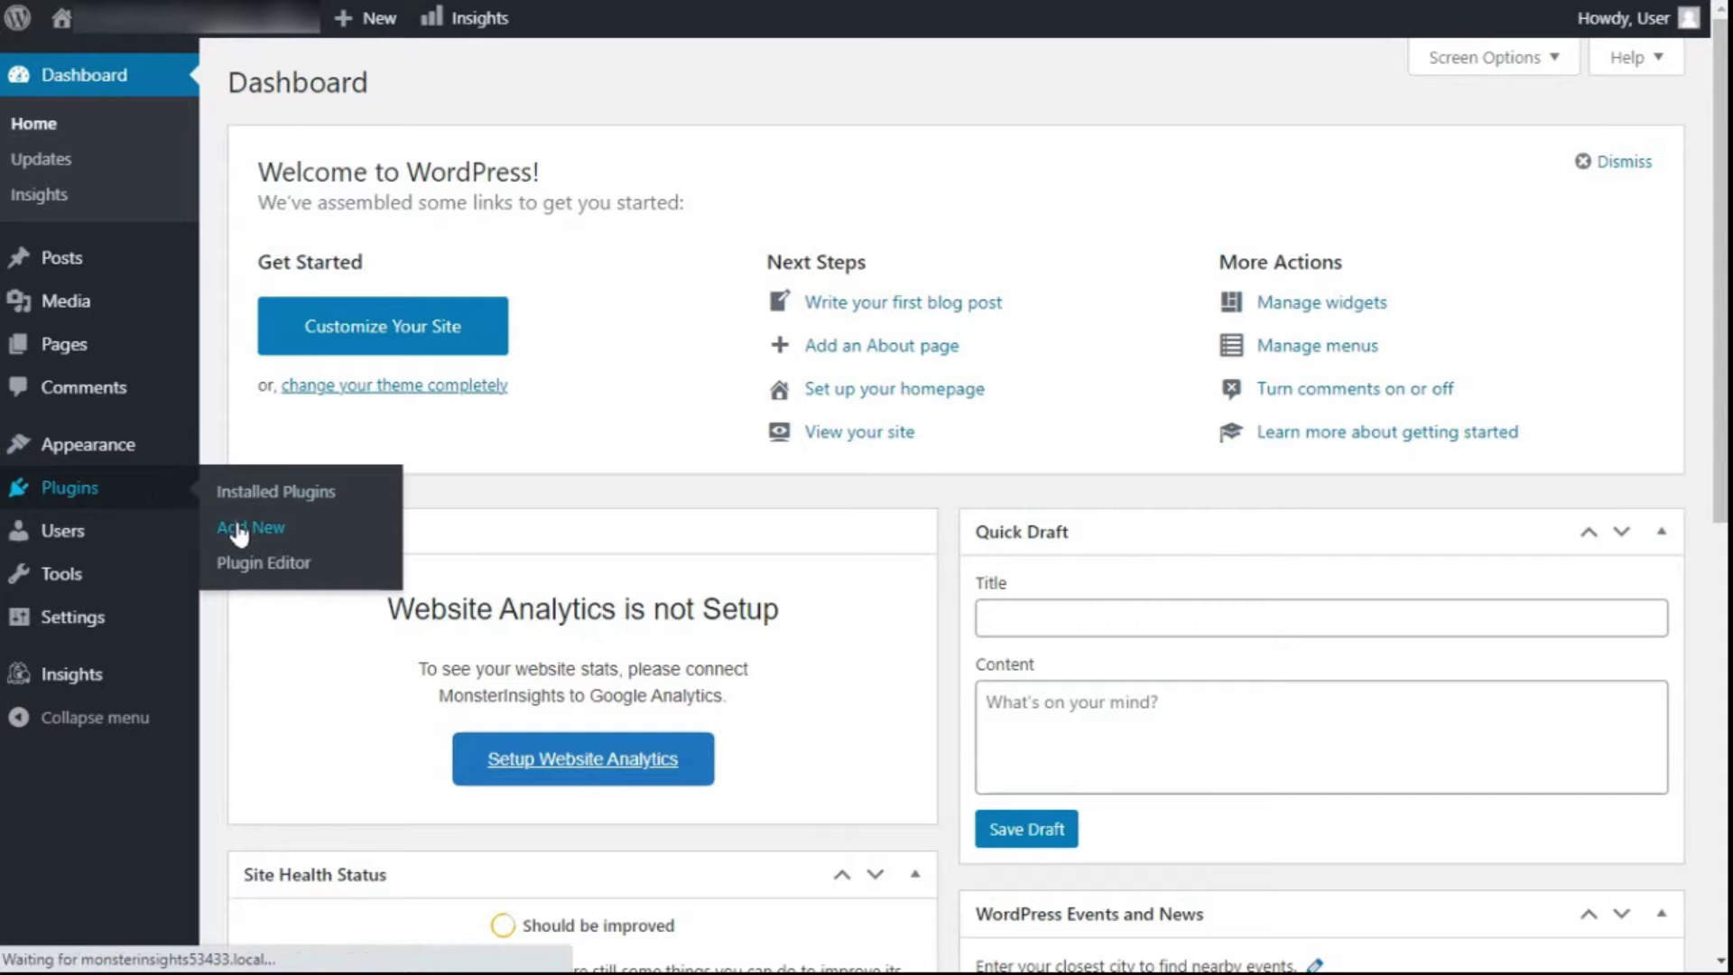
# Search for WPForms, then install and activate Contact Form by WPForms
pyautogui.click(1352, 168)
pyautogui.write('wpforms')
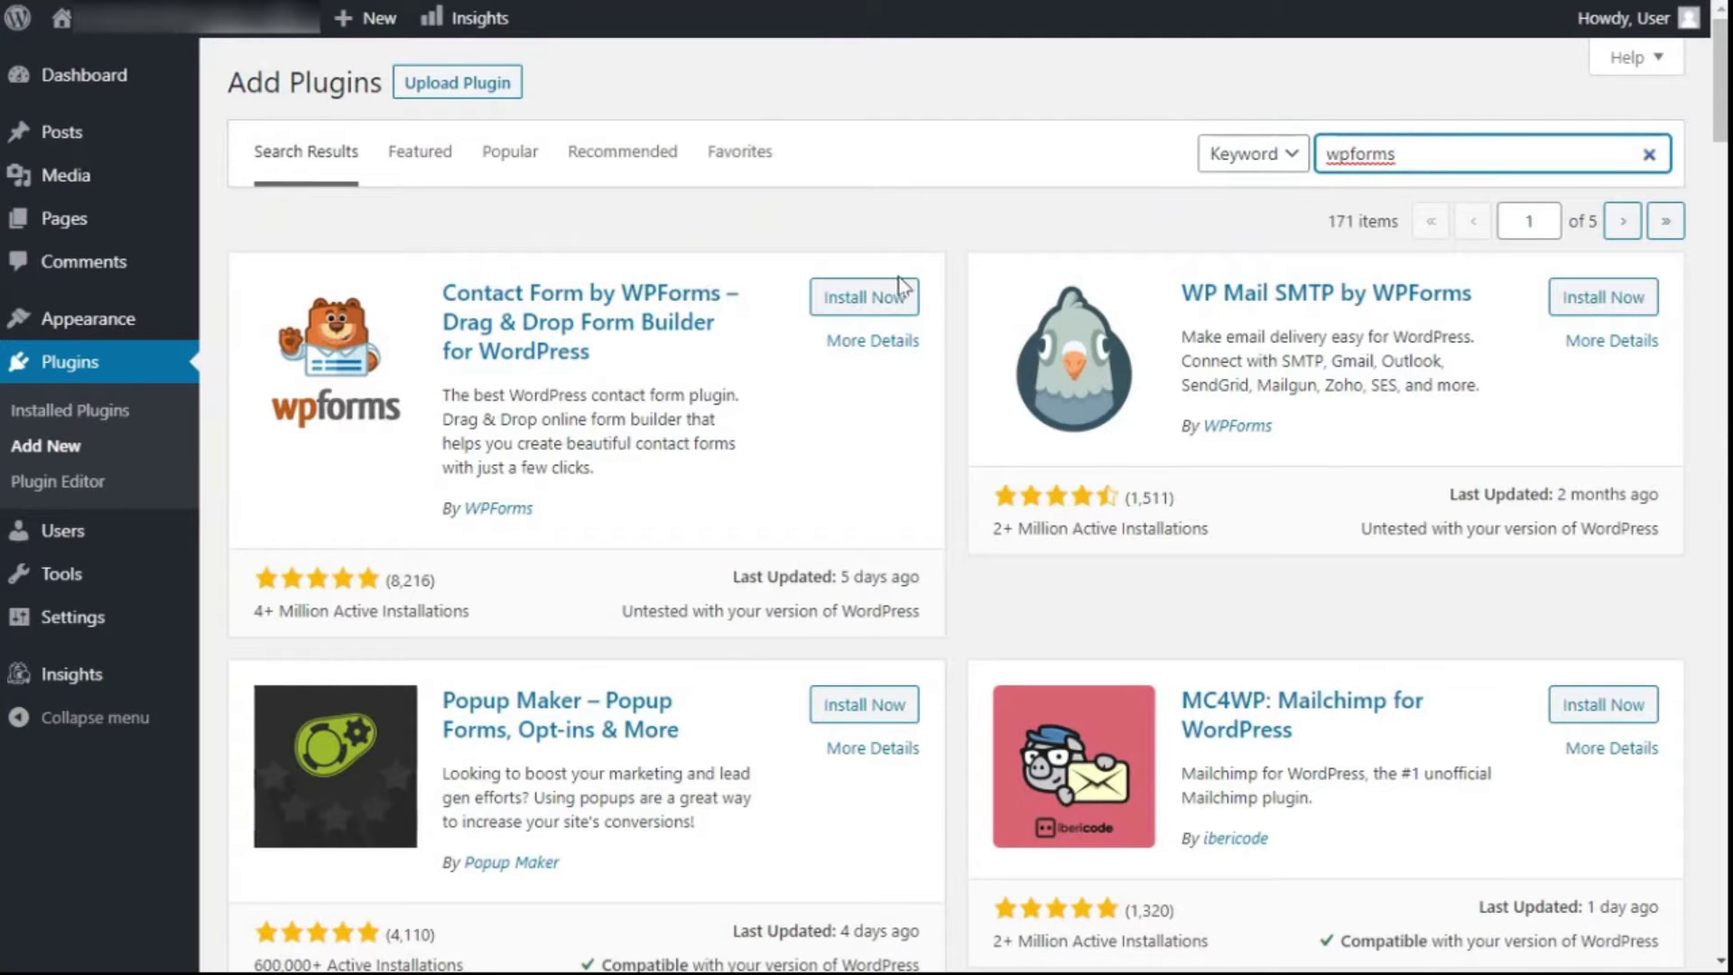
pyautogui.click(860, 307)
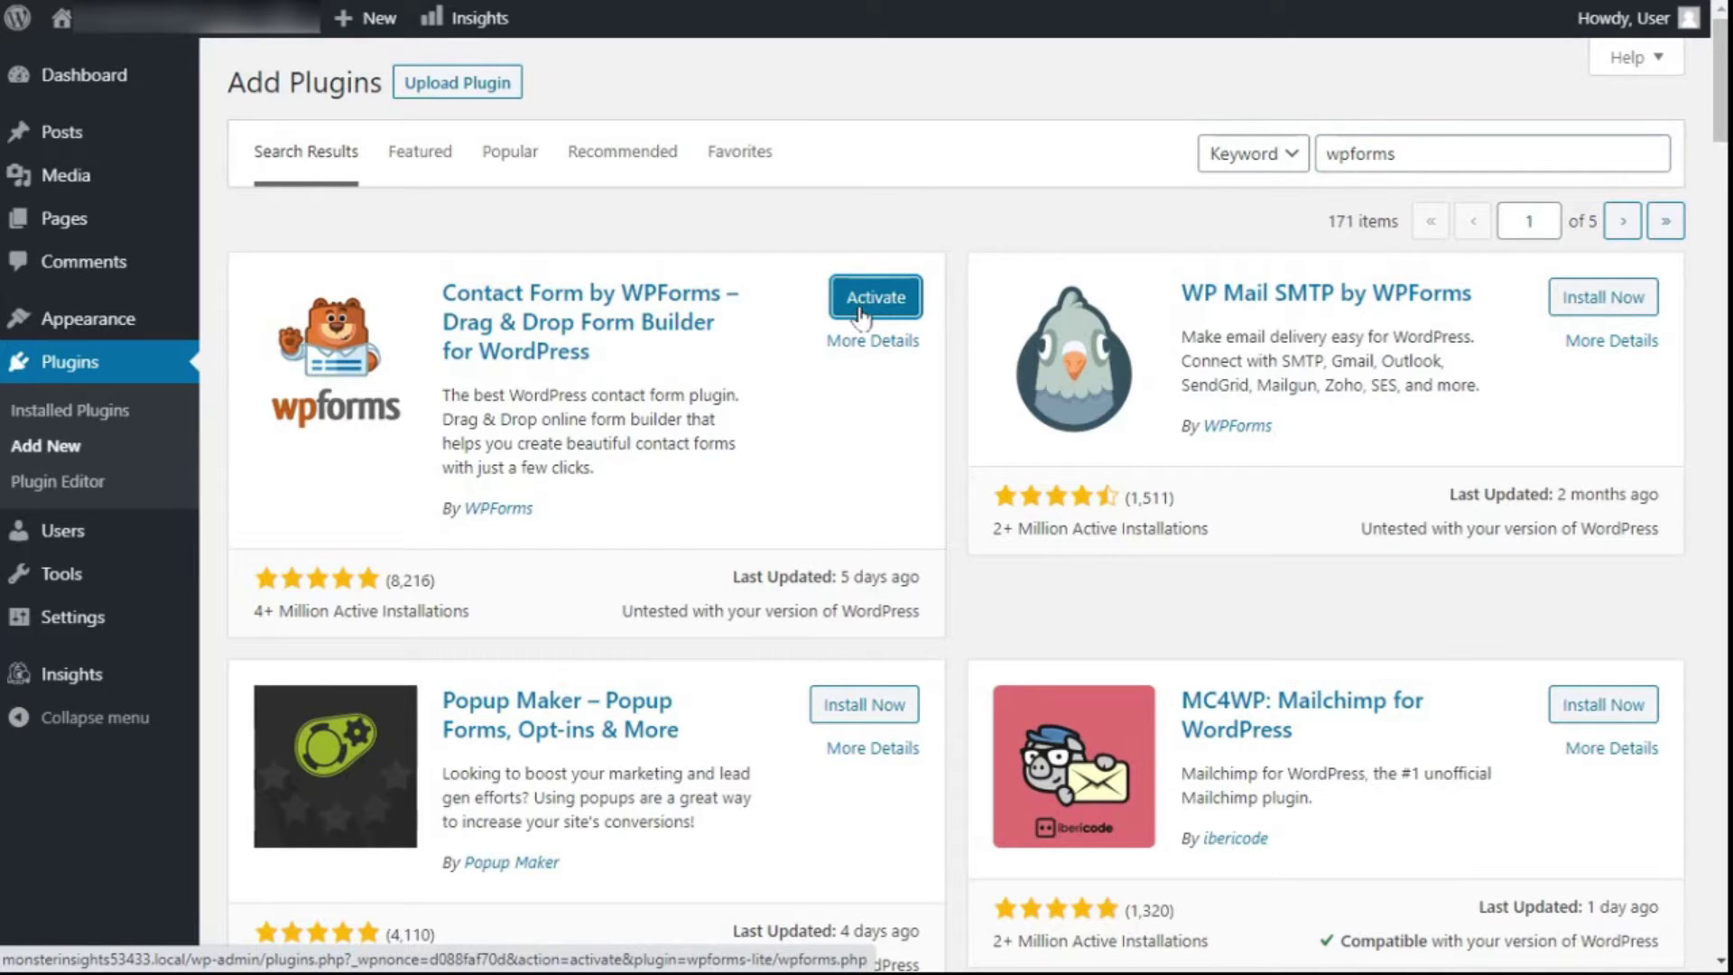
pyautogui.click(859, 309)
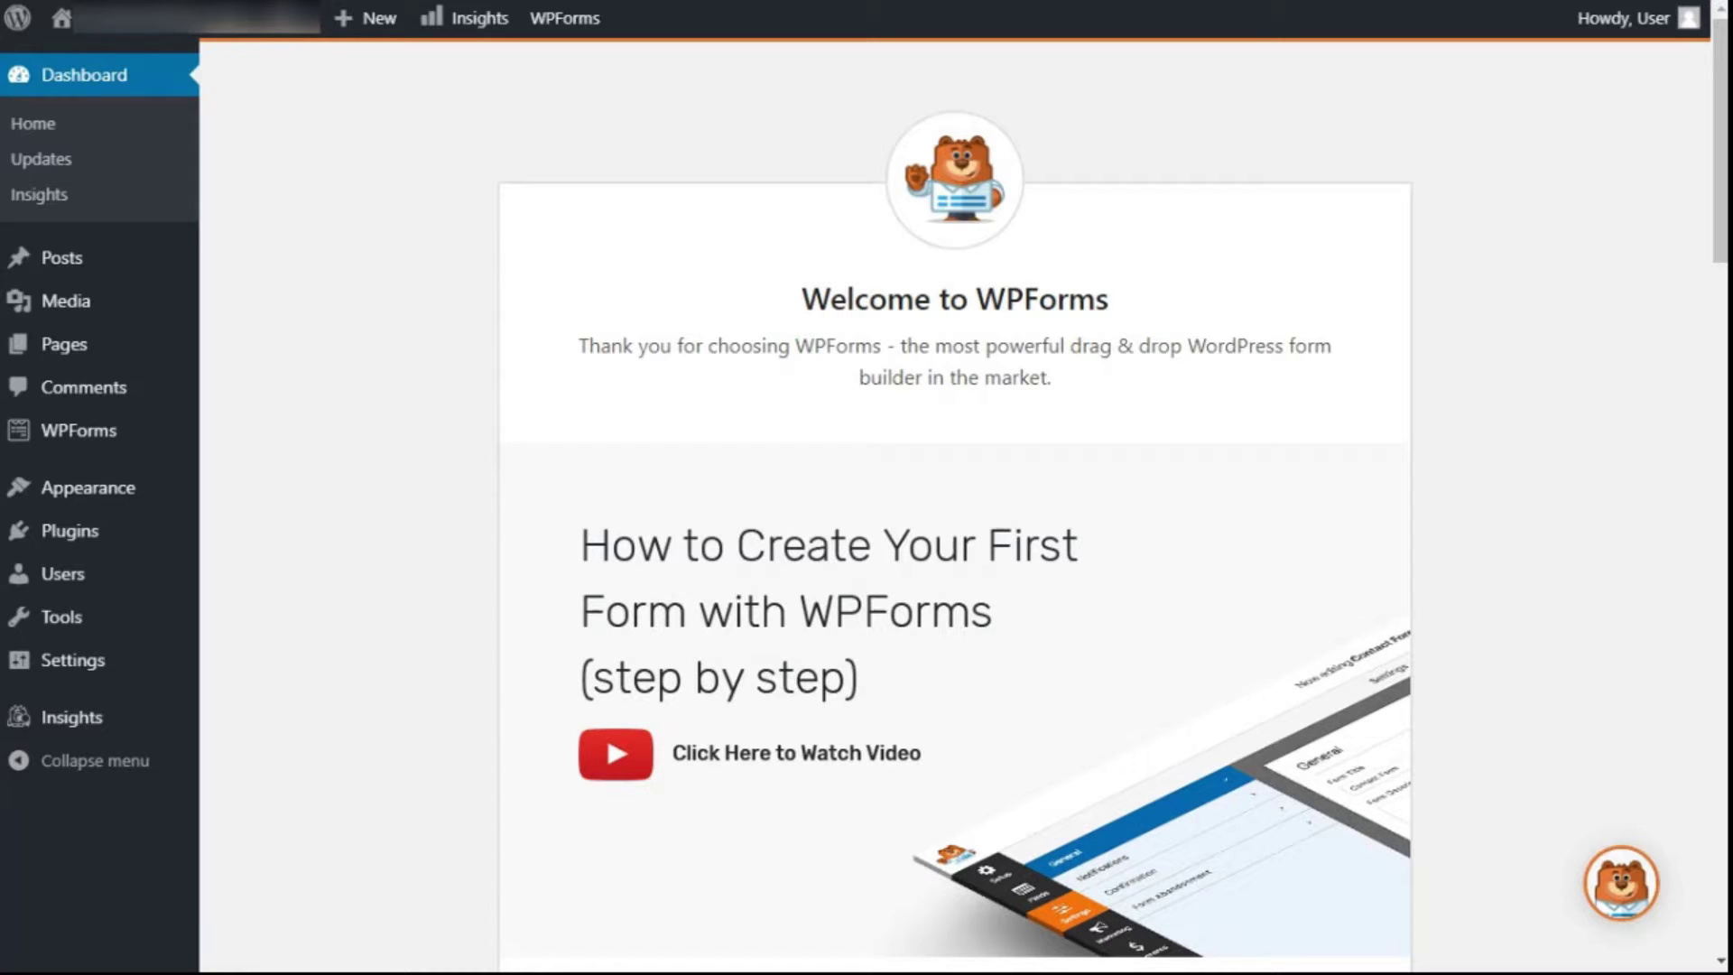
# Add a new WPForms form and enter 'My Contact Form' as its name
pyautogui.moveTo(109, 453)
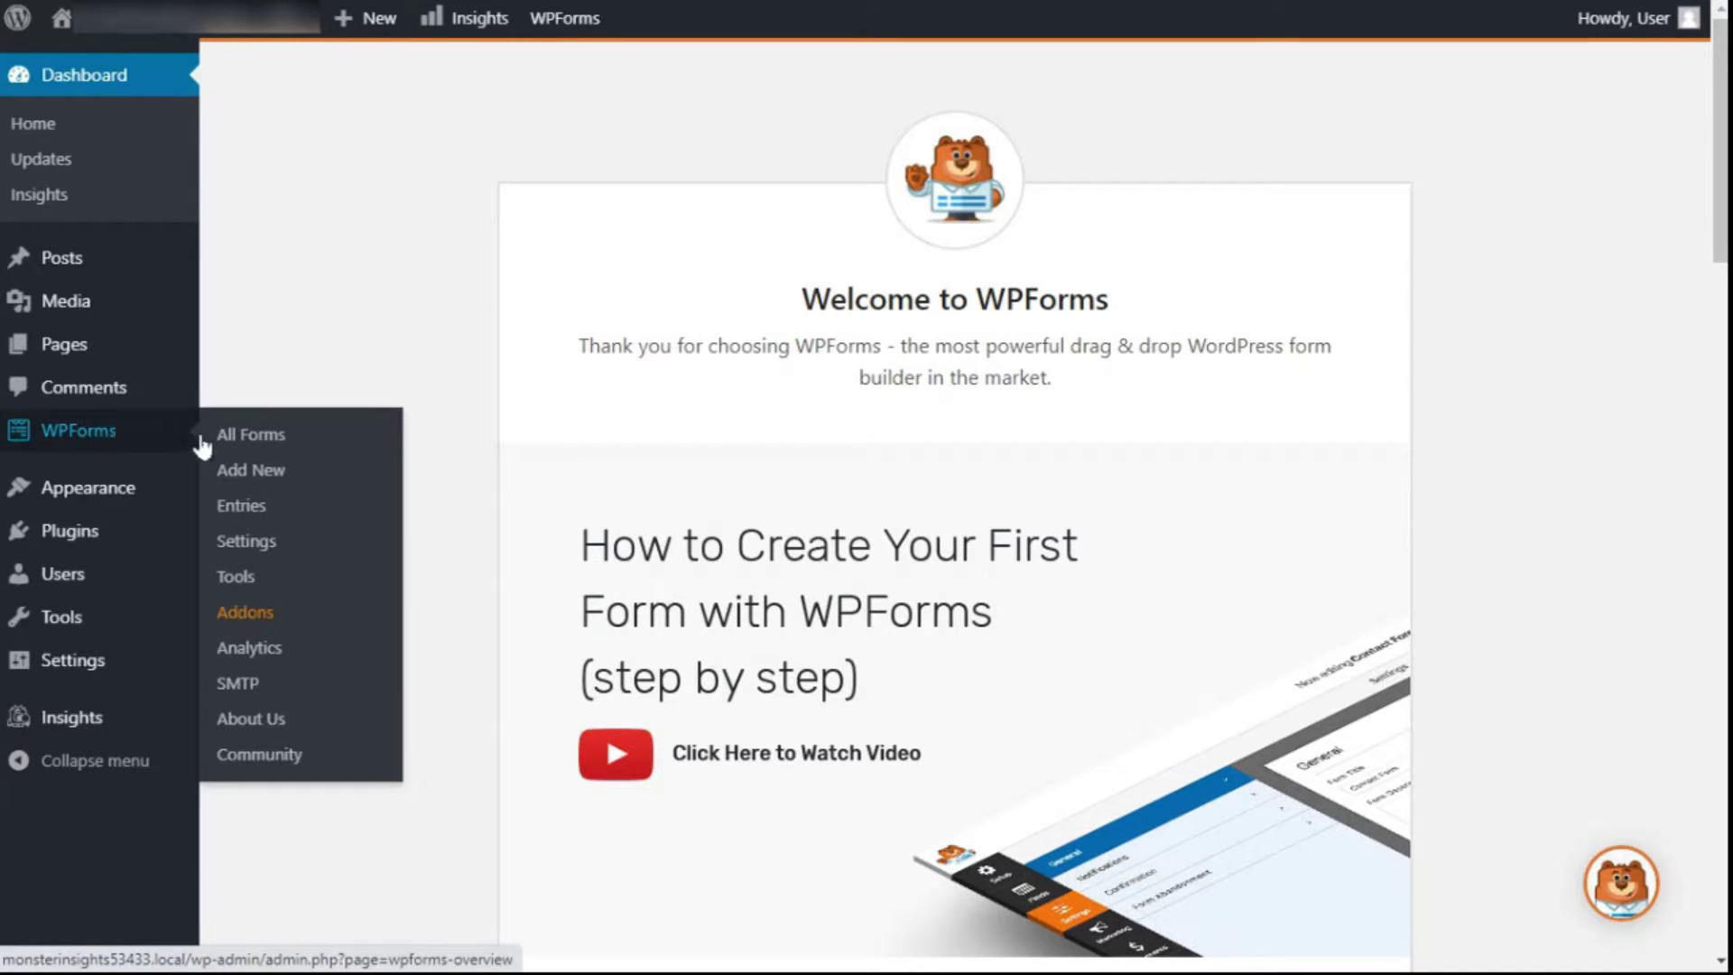
pyautogui.click(249, 485)
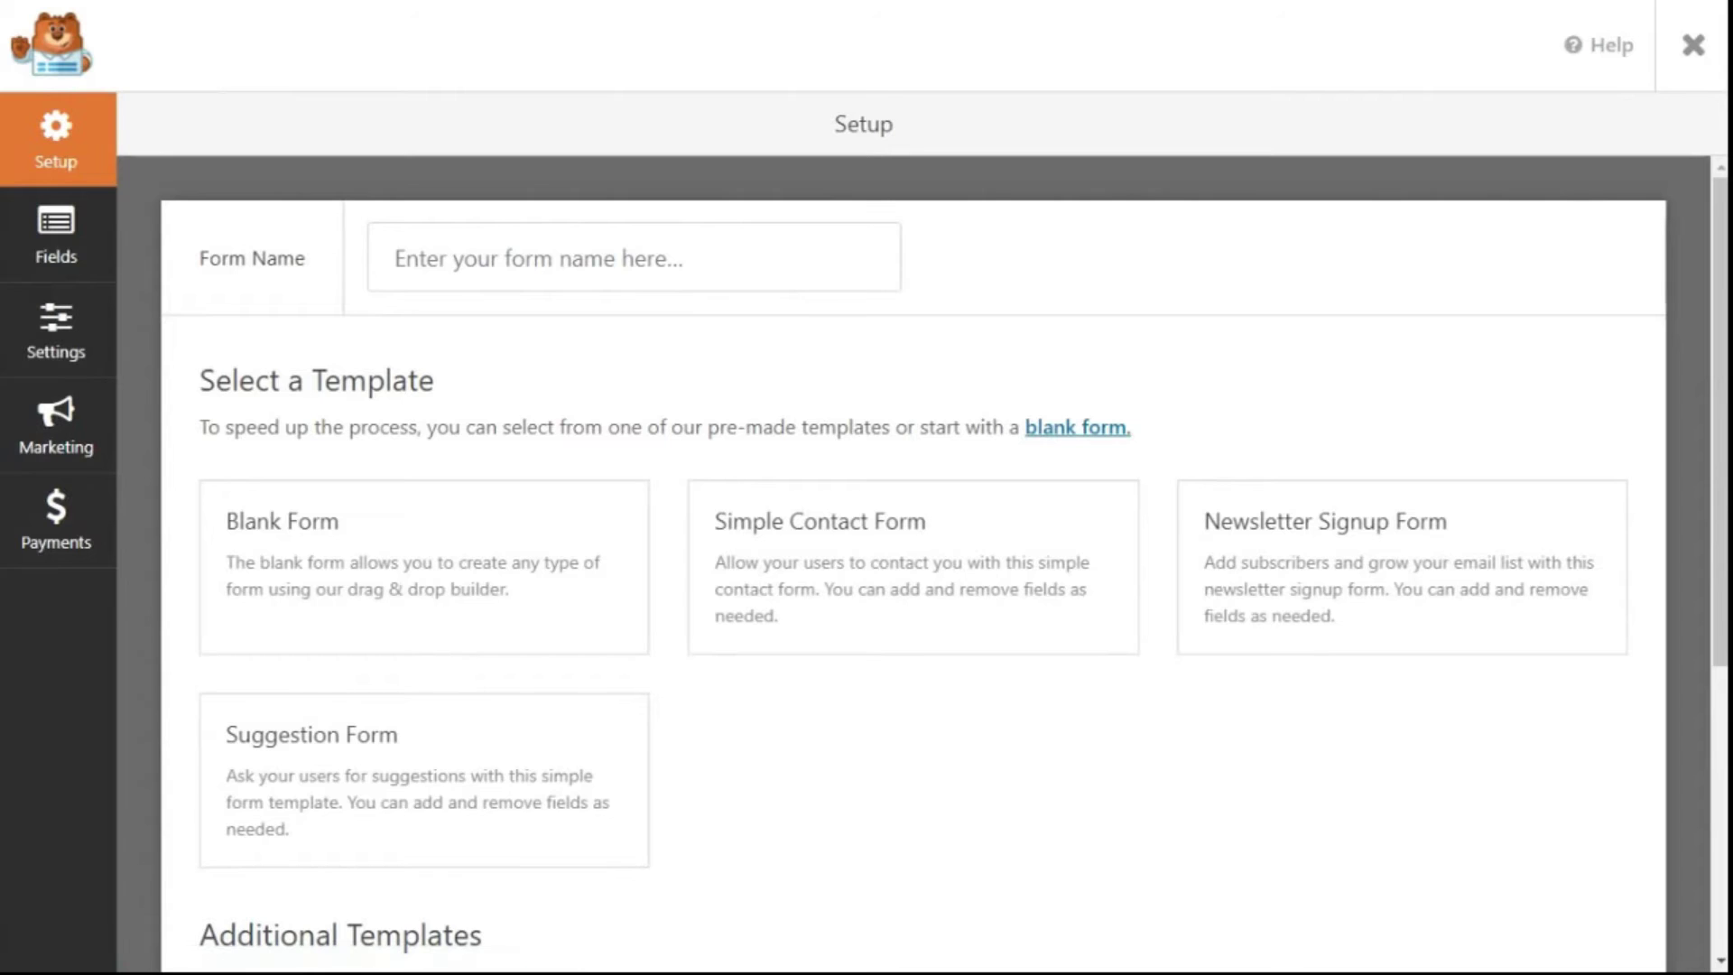
pyautogui.click(470, 256)
pyautogui.write('My Contact Form')
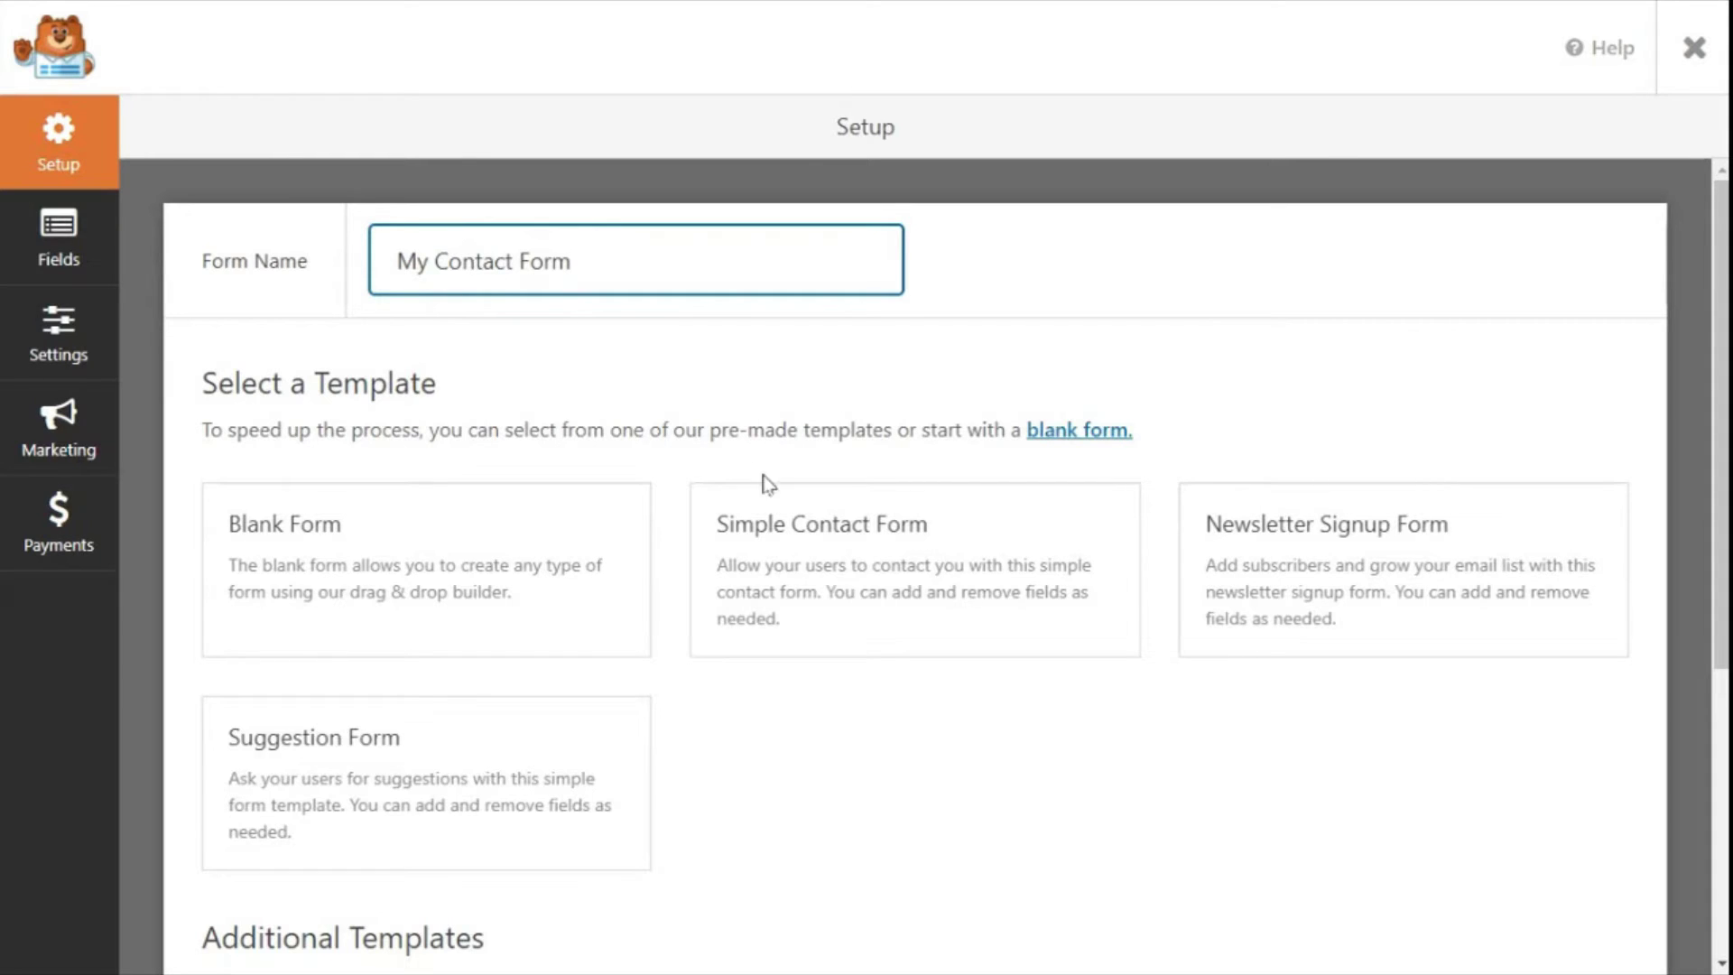
pyautogui.moveTo(813, 554)
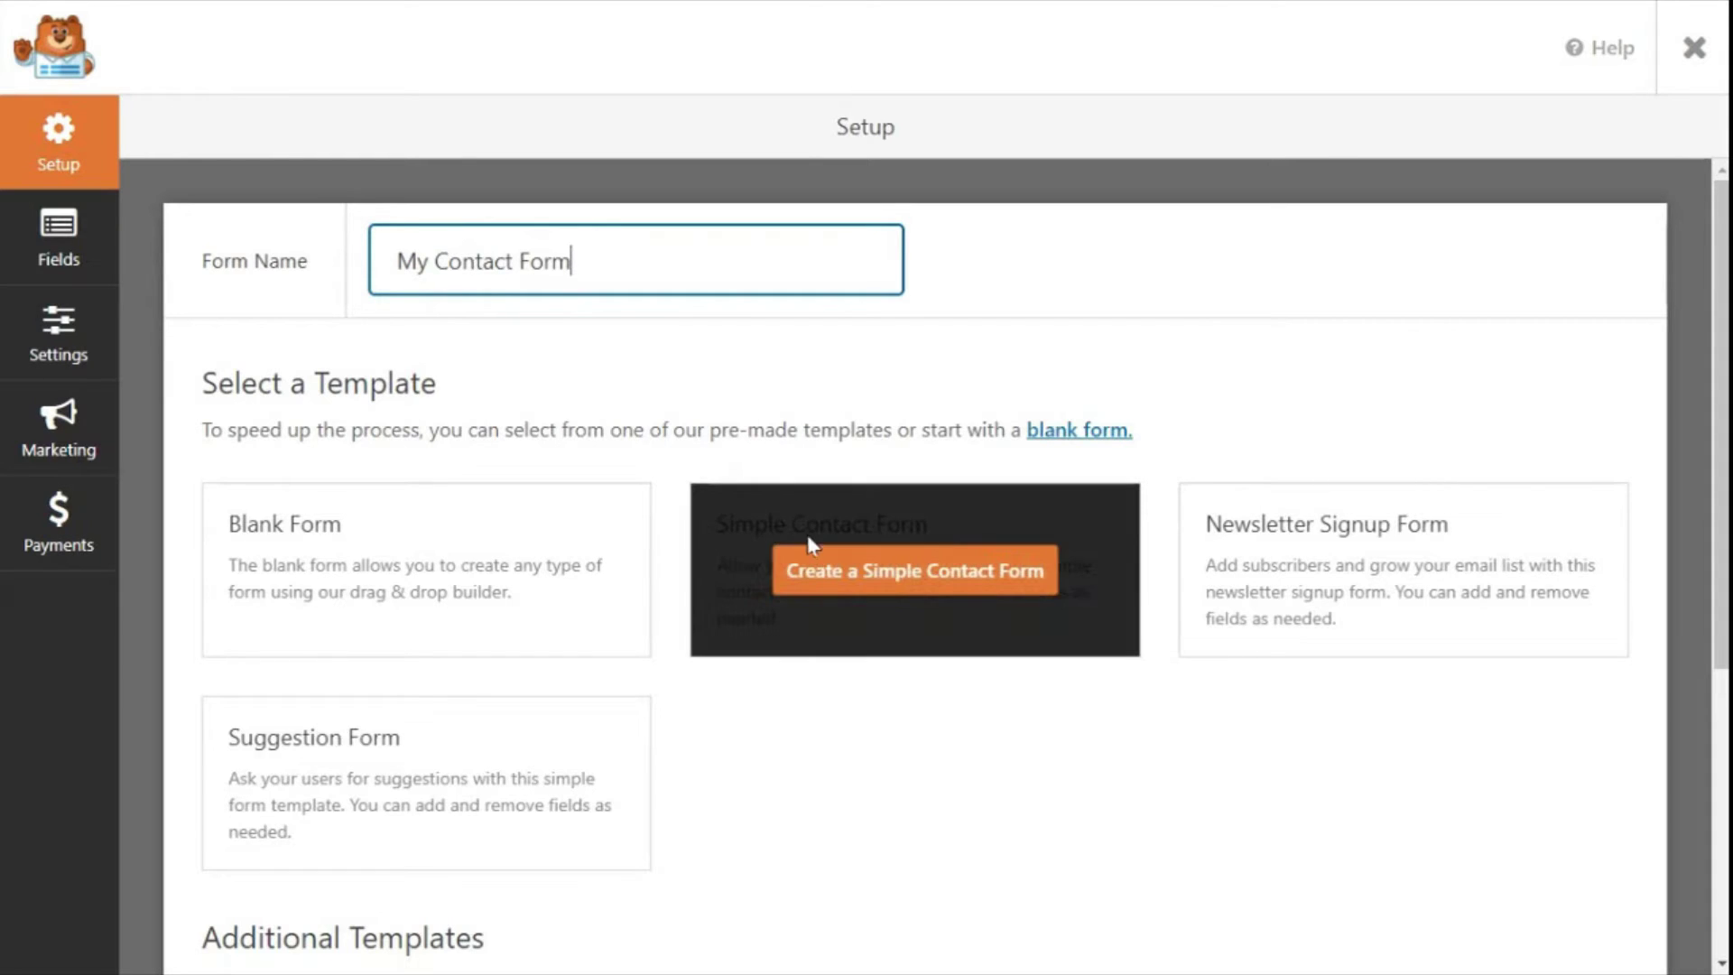
pyautogui.click(835, 576)
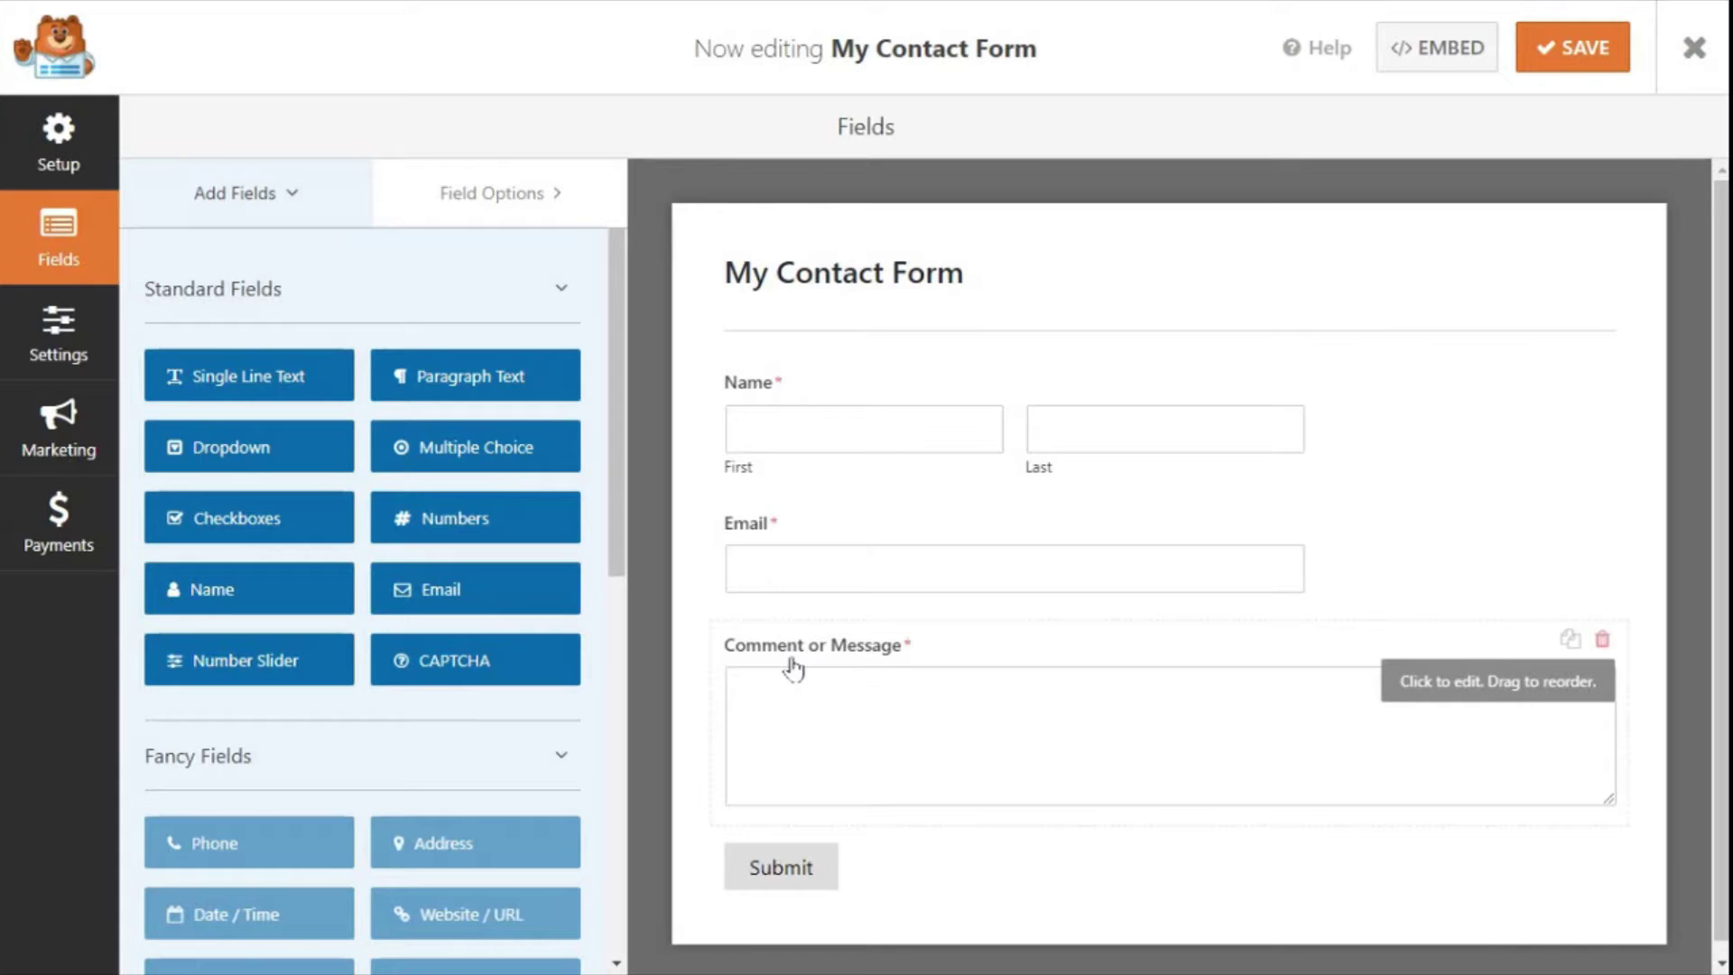
pyautogui.scroll(-1, 993, 542)
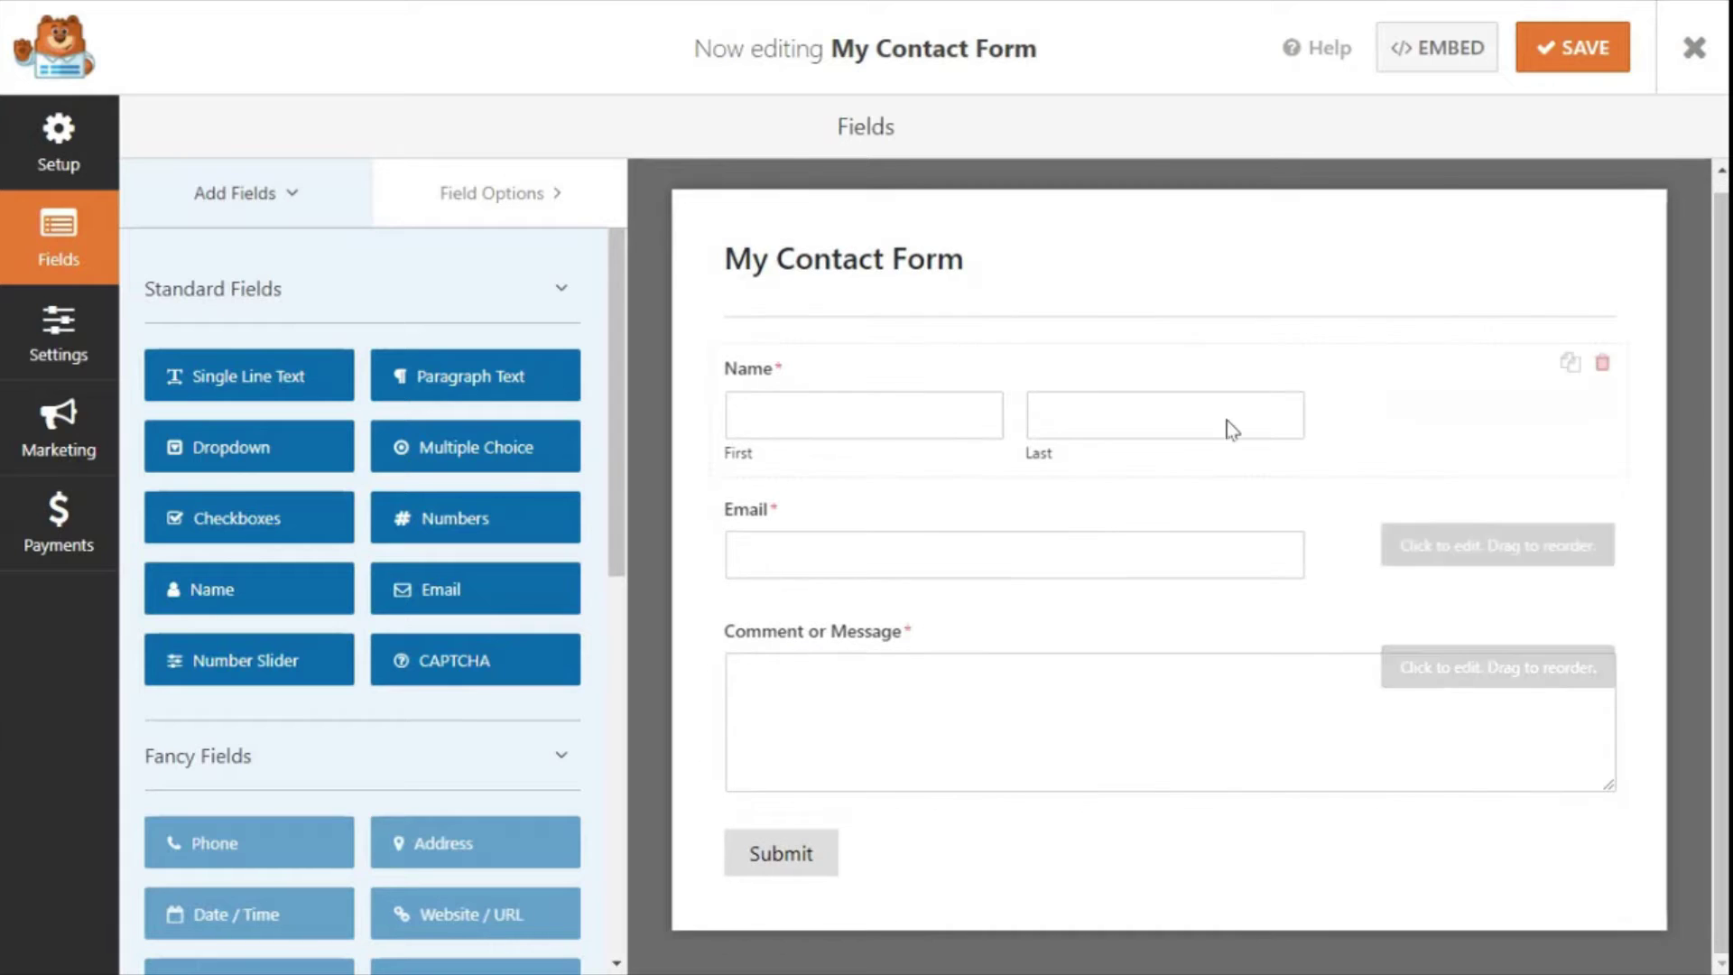
pyautogui.click(1555, 59)
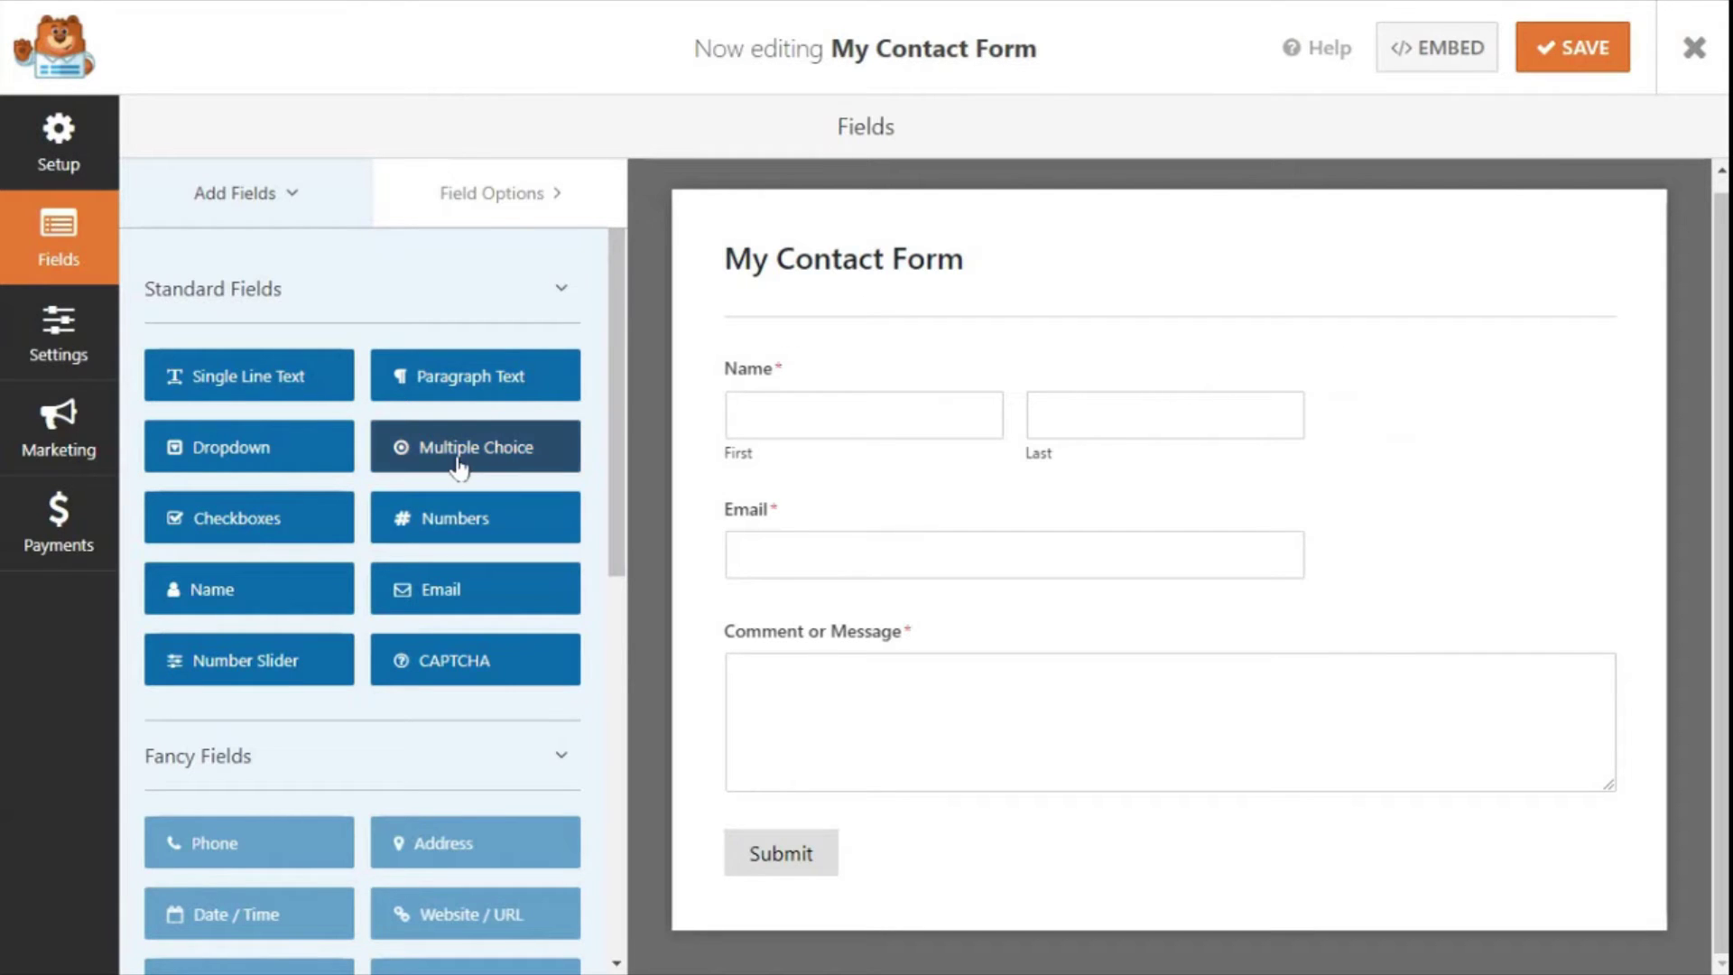
pyautogui.moveTo(464, 458); pyautogui.dragTo(777, 588)
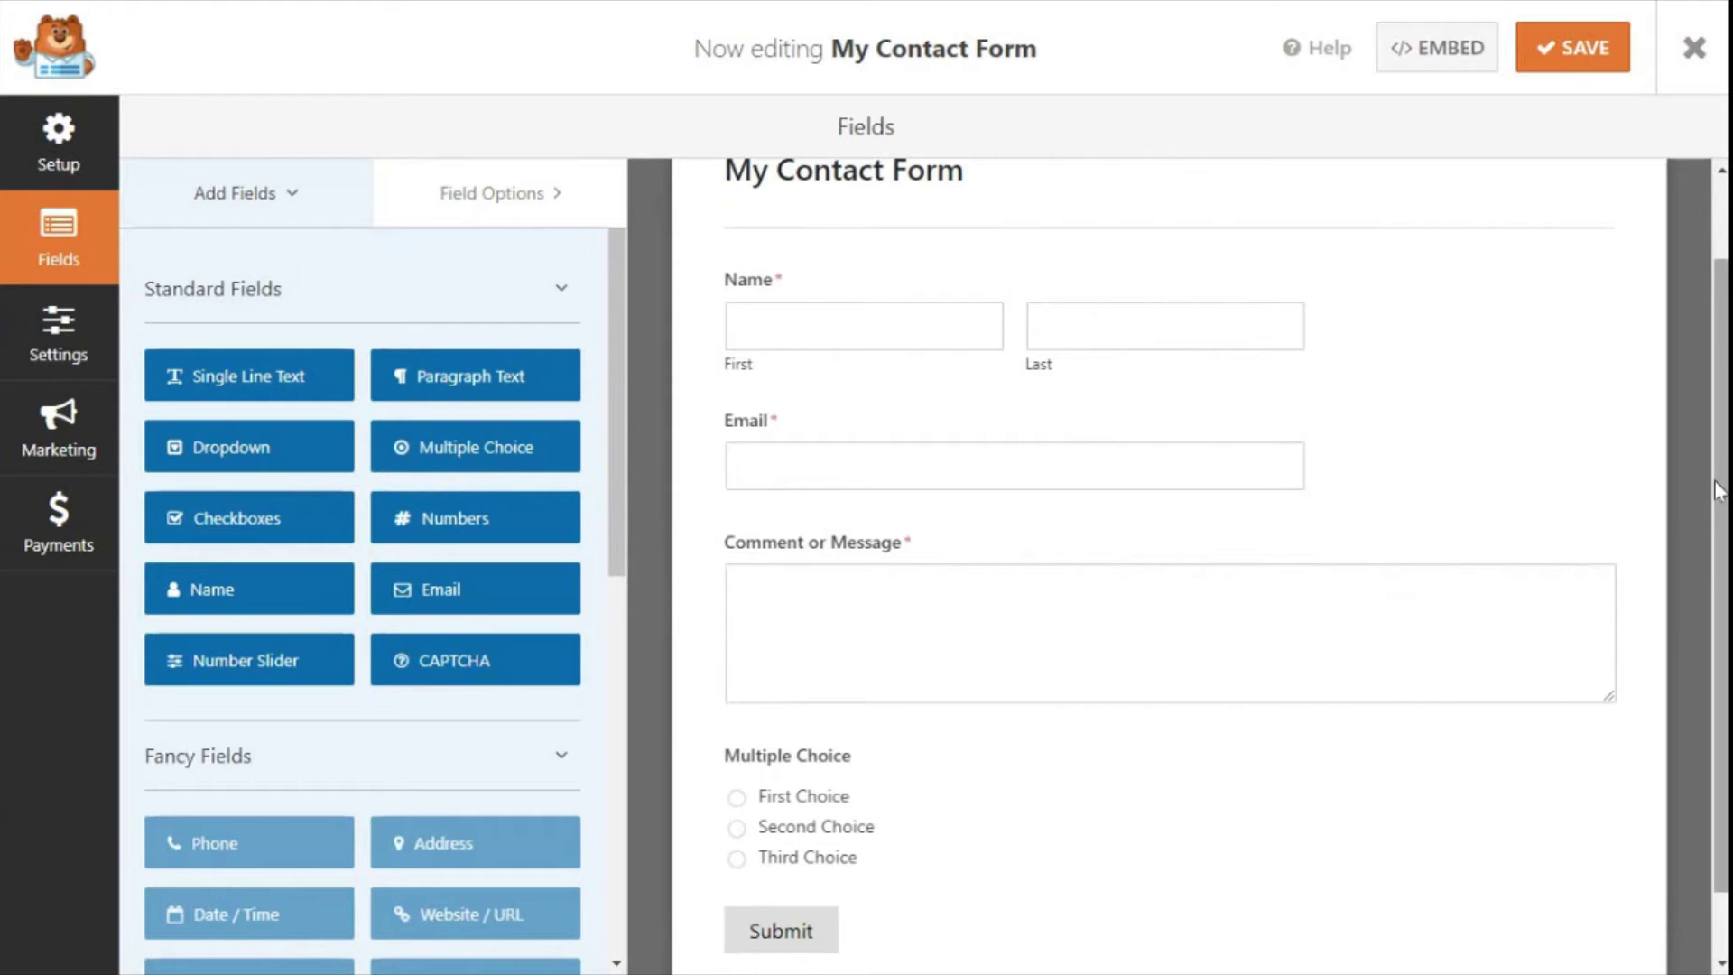
pyautogui.moveTo(1718, 512); pyautogui.dragTo(1725, 566)
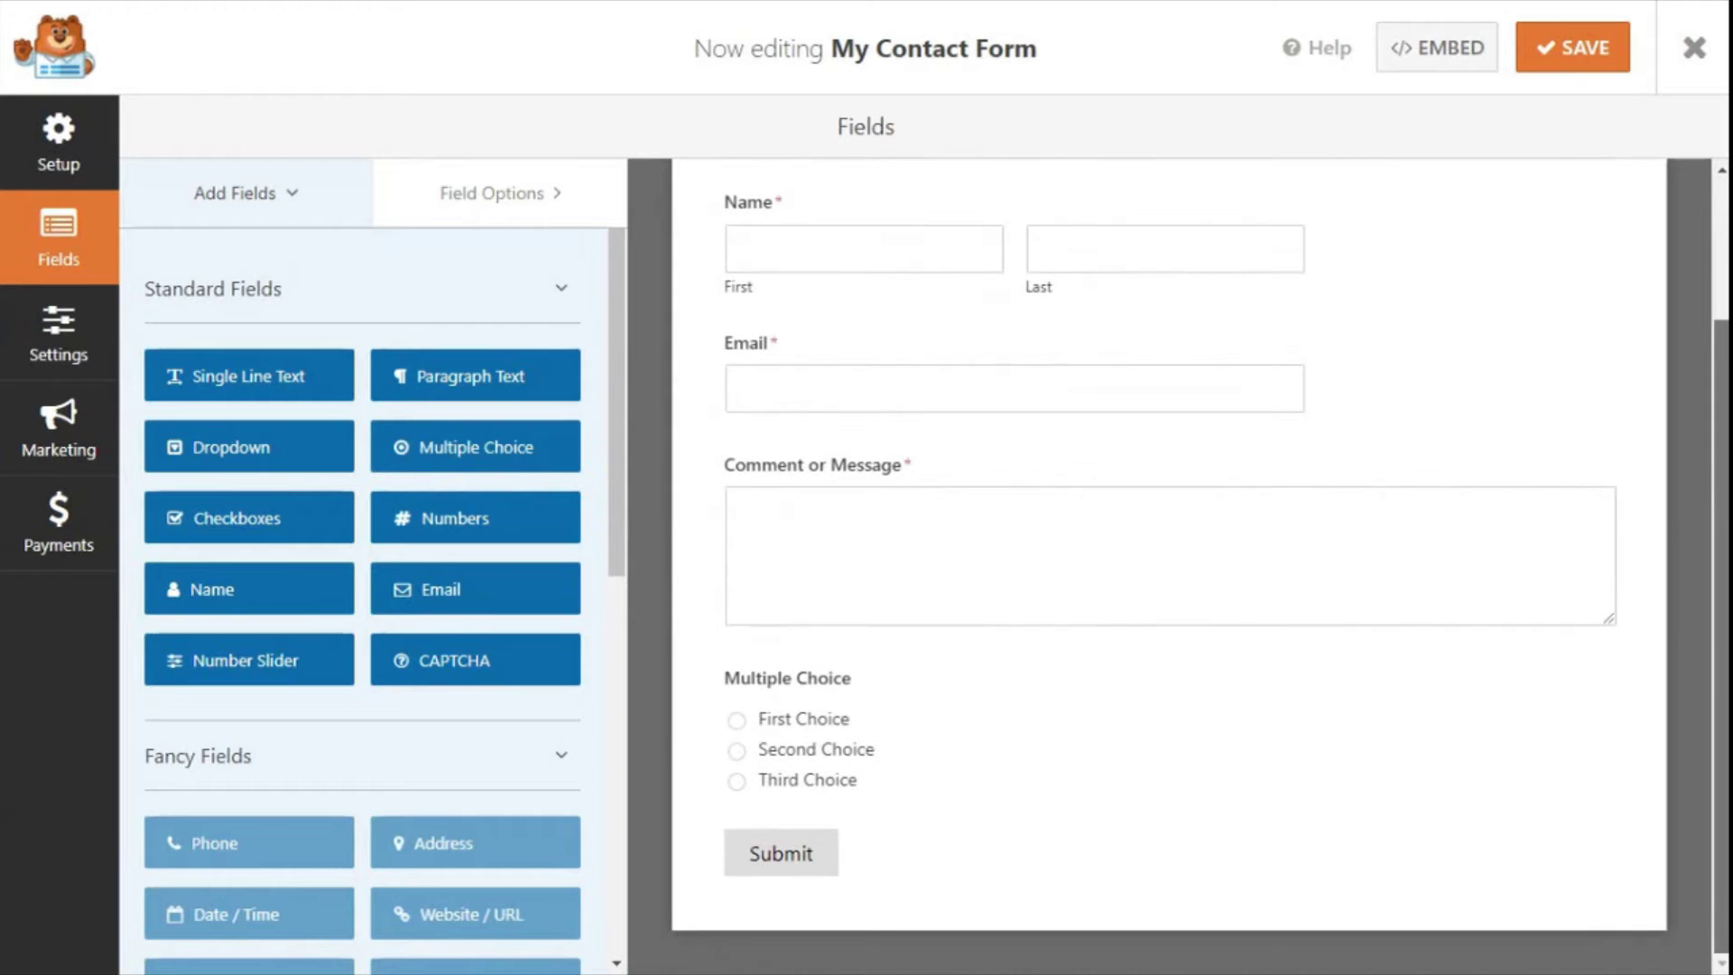
pyautogui.click(1603, 673)
pyautogui.click(798, 564)
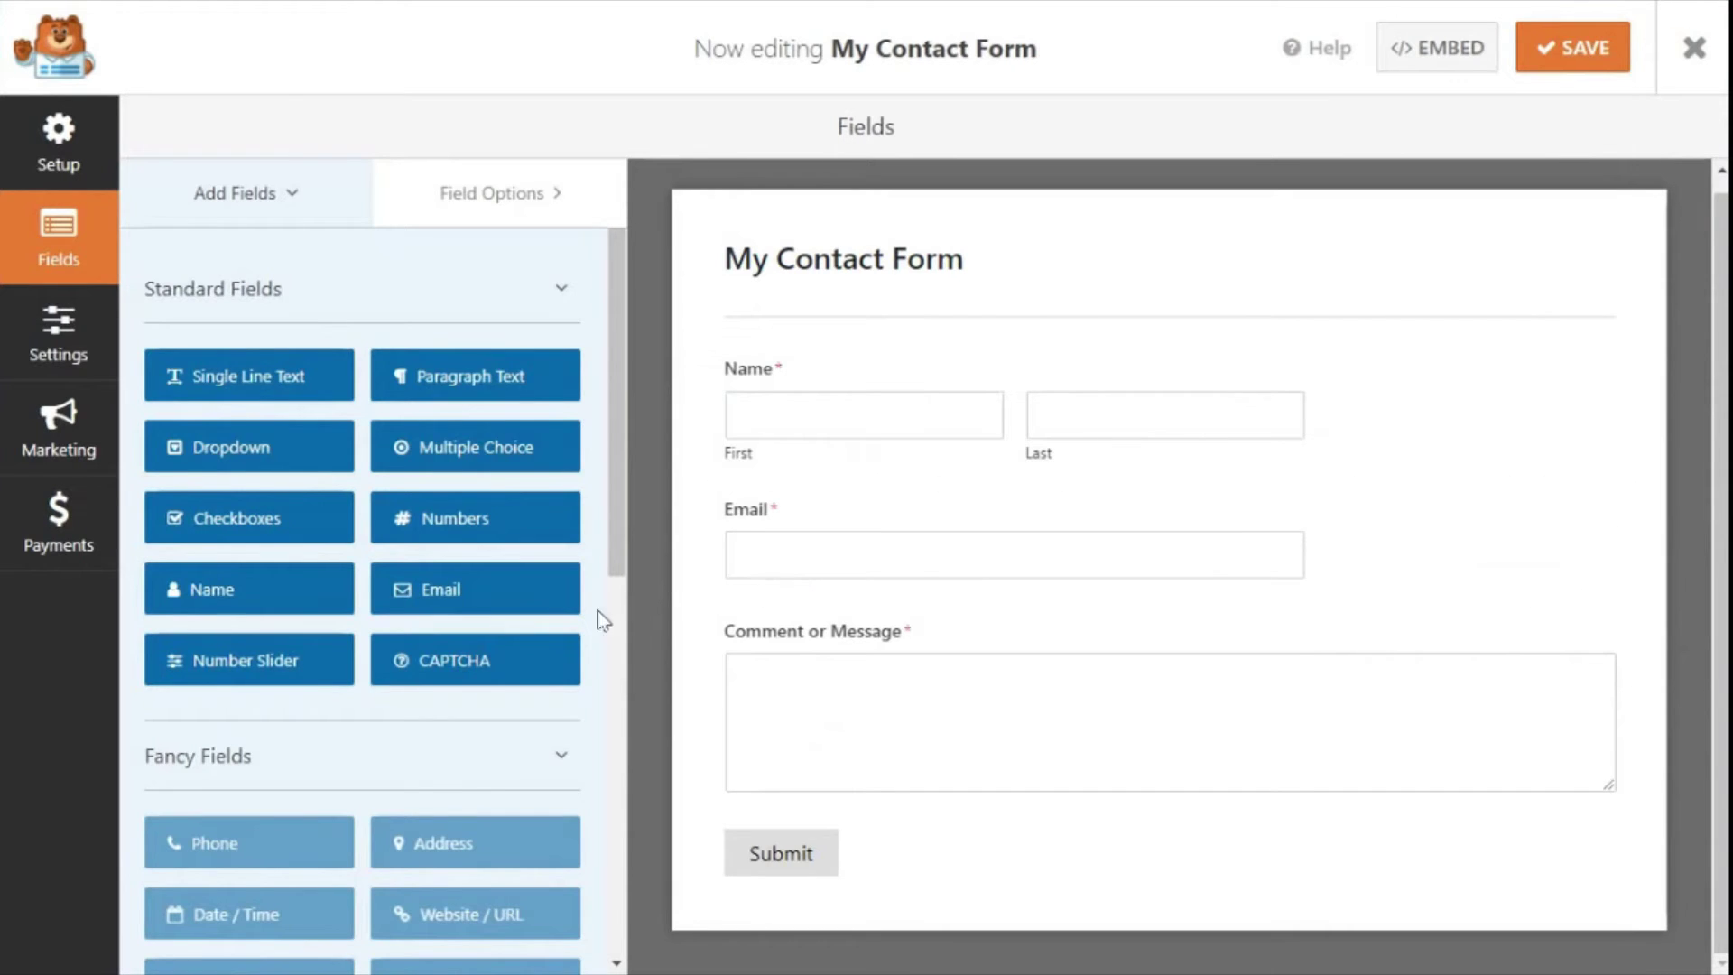
pyautogui.scroll(-3, 599, 606)
pyautogui.moveTo(647, 713); pyautogui.dragTo(670, 557)
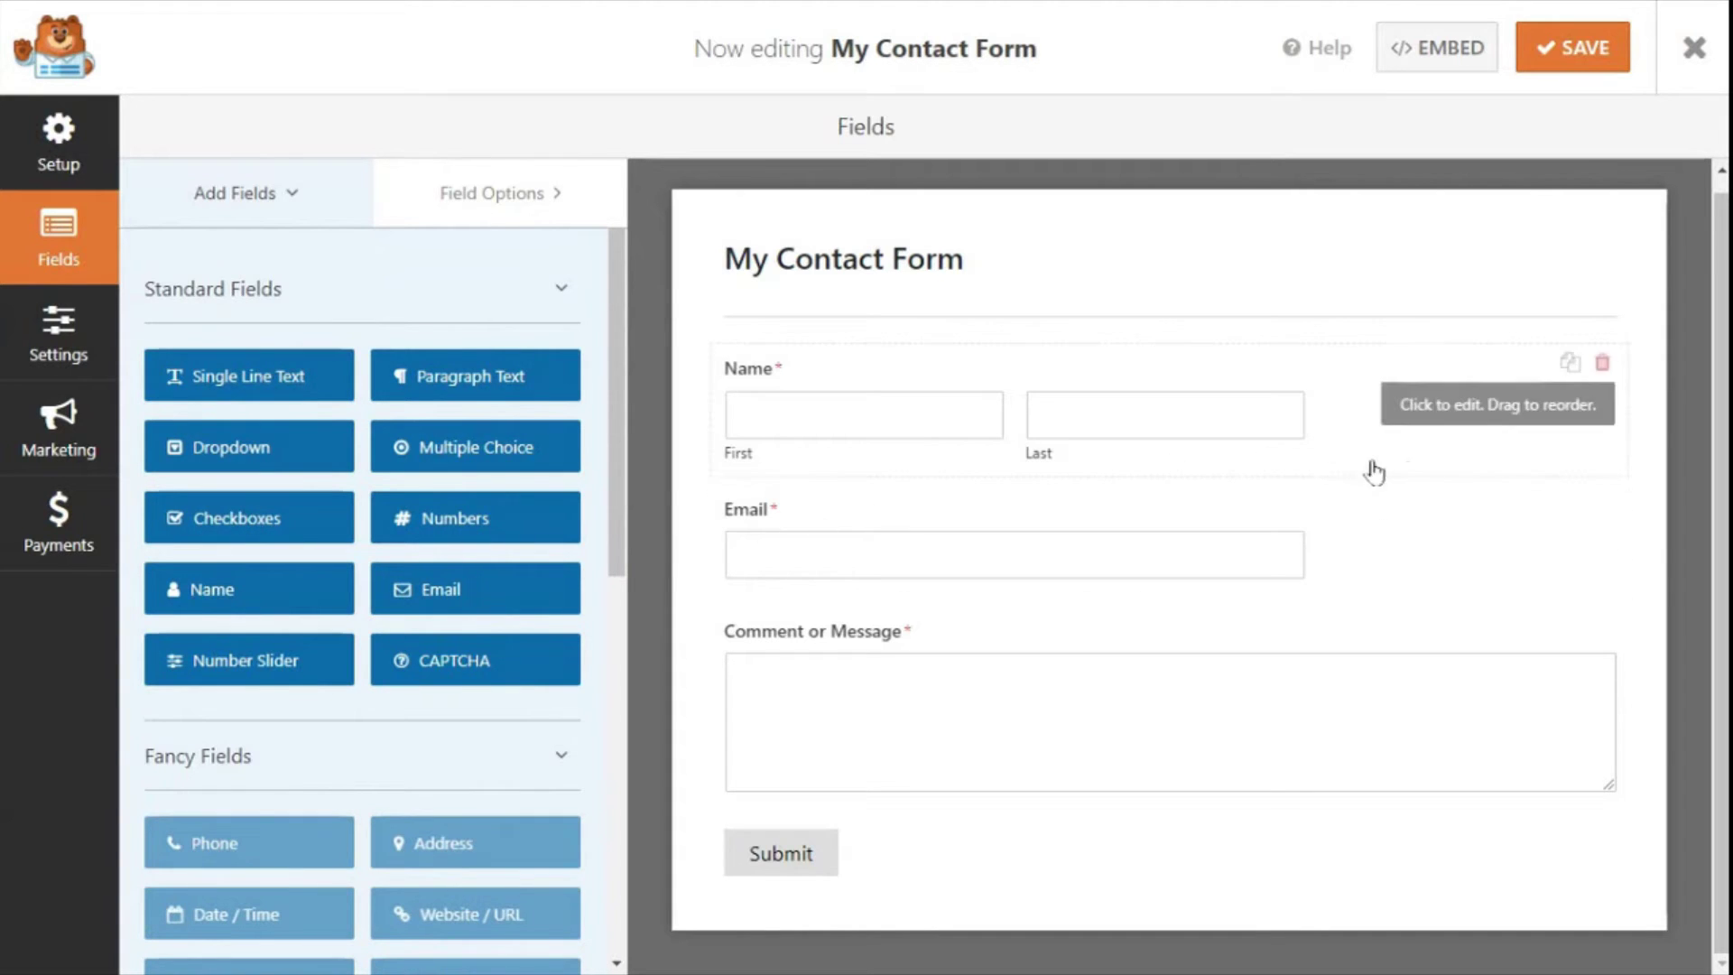
pyautogui.moveTo(1541, 511); pyautogui.dragTo(1481, 527)
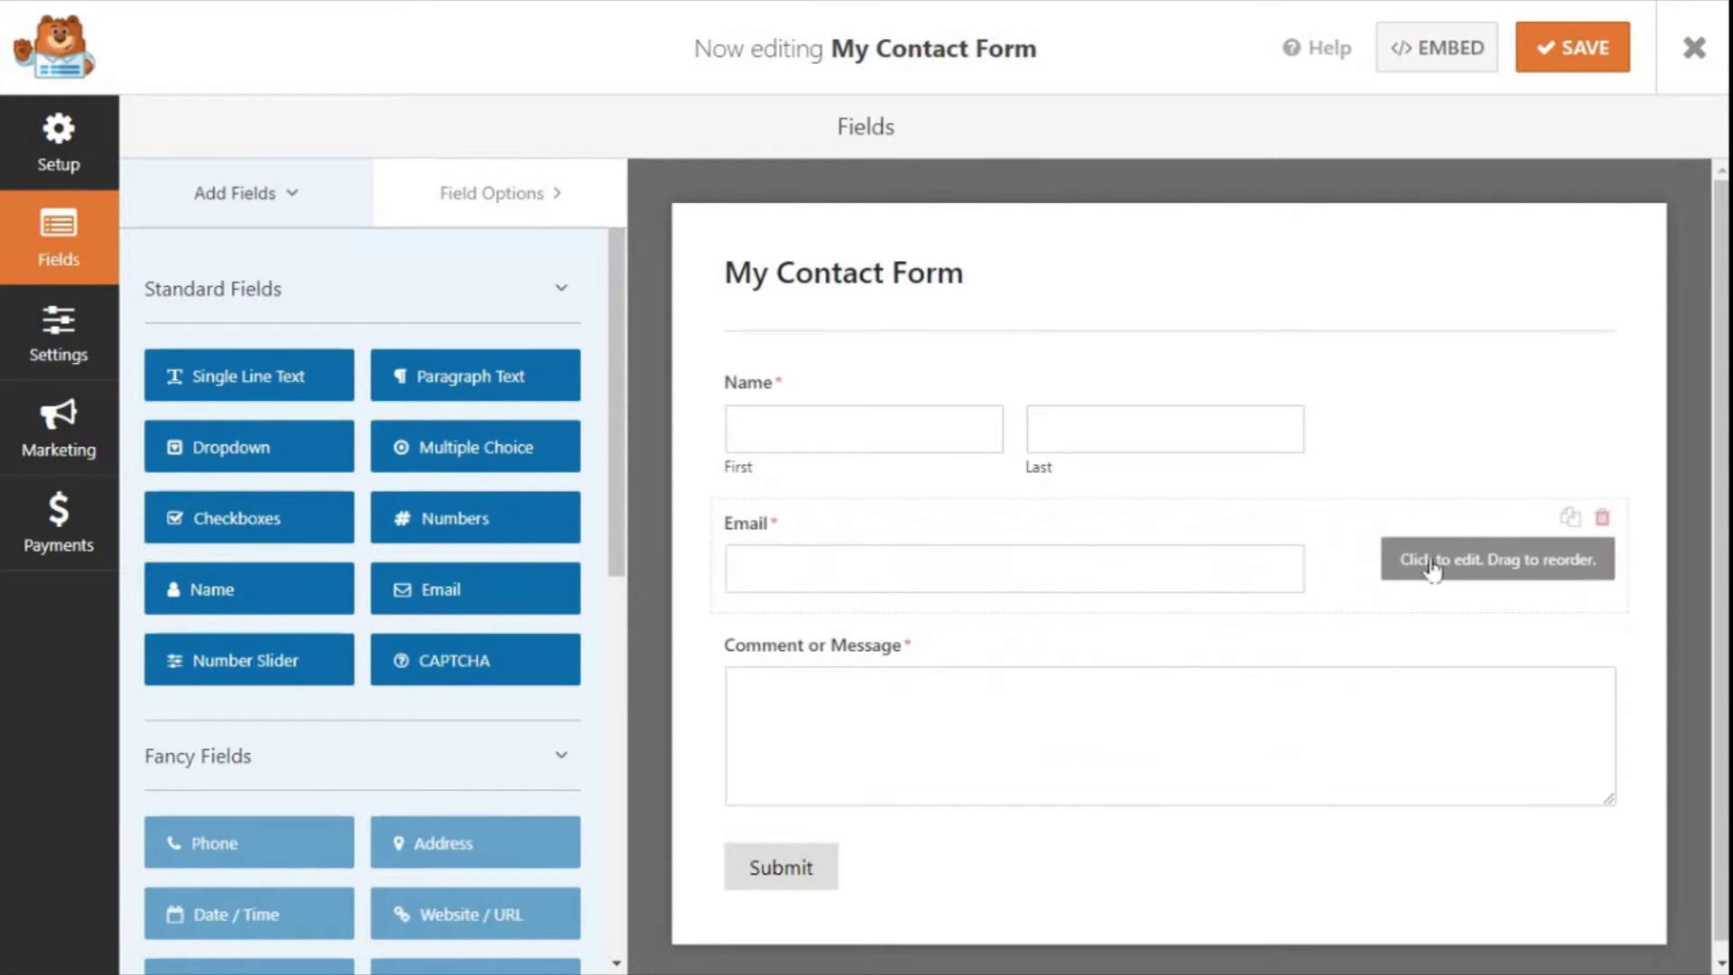
pyautogui.click(523, 205)
pyautogui.moveTo(546, 398); pyautogui.dragTo(105, 418)
pyautogui.click(298, 510)
pyautogui.click(301, 516)
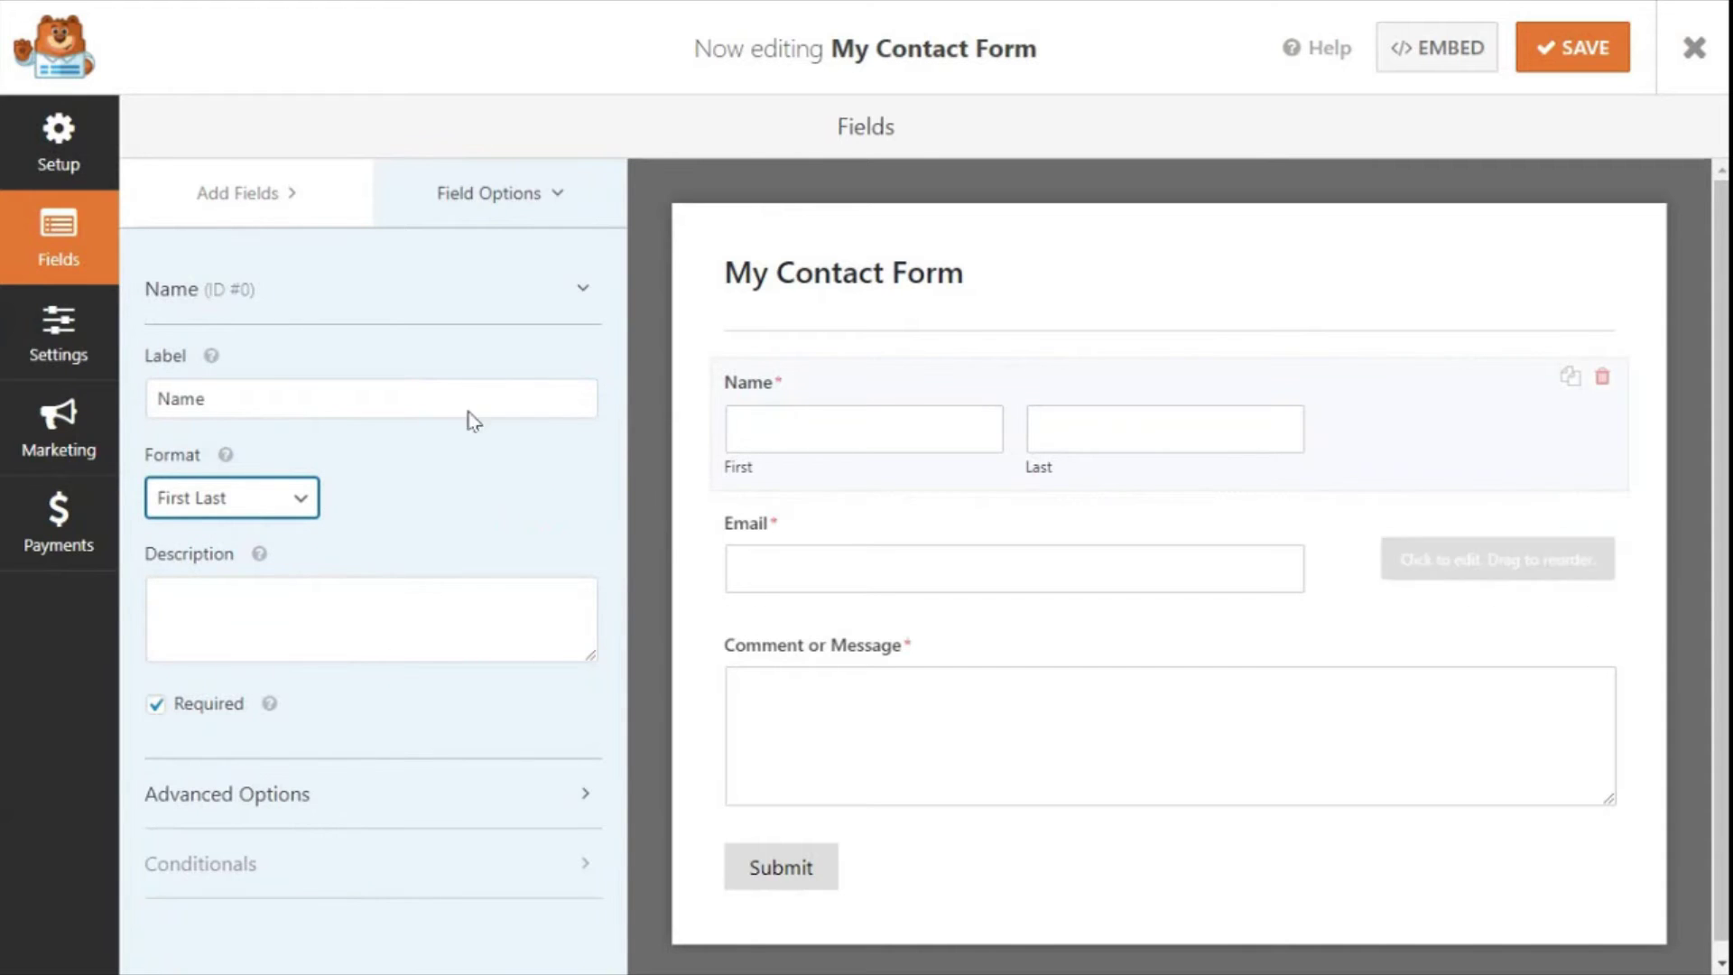
pyautogui.click(242, 202)
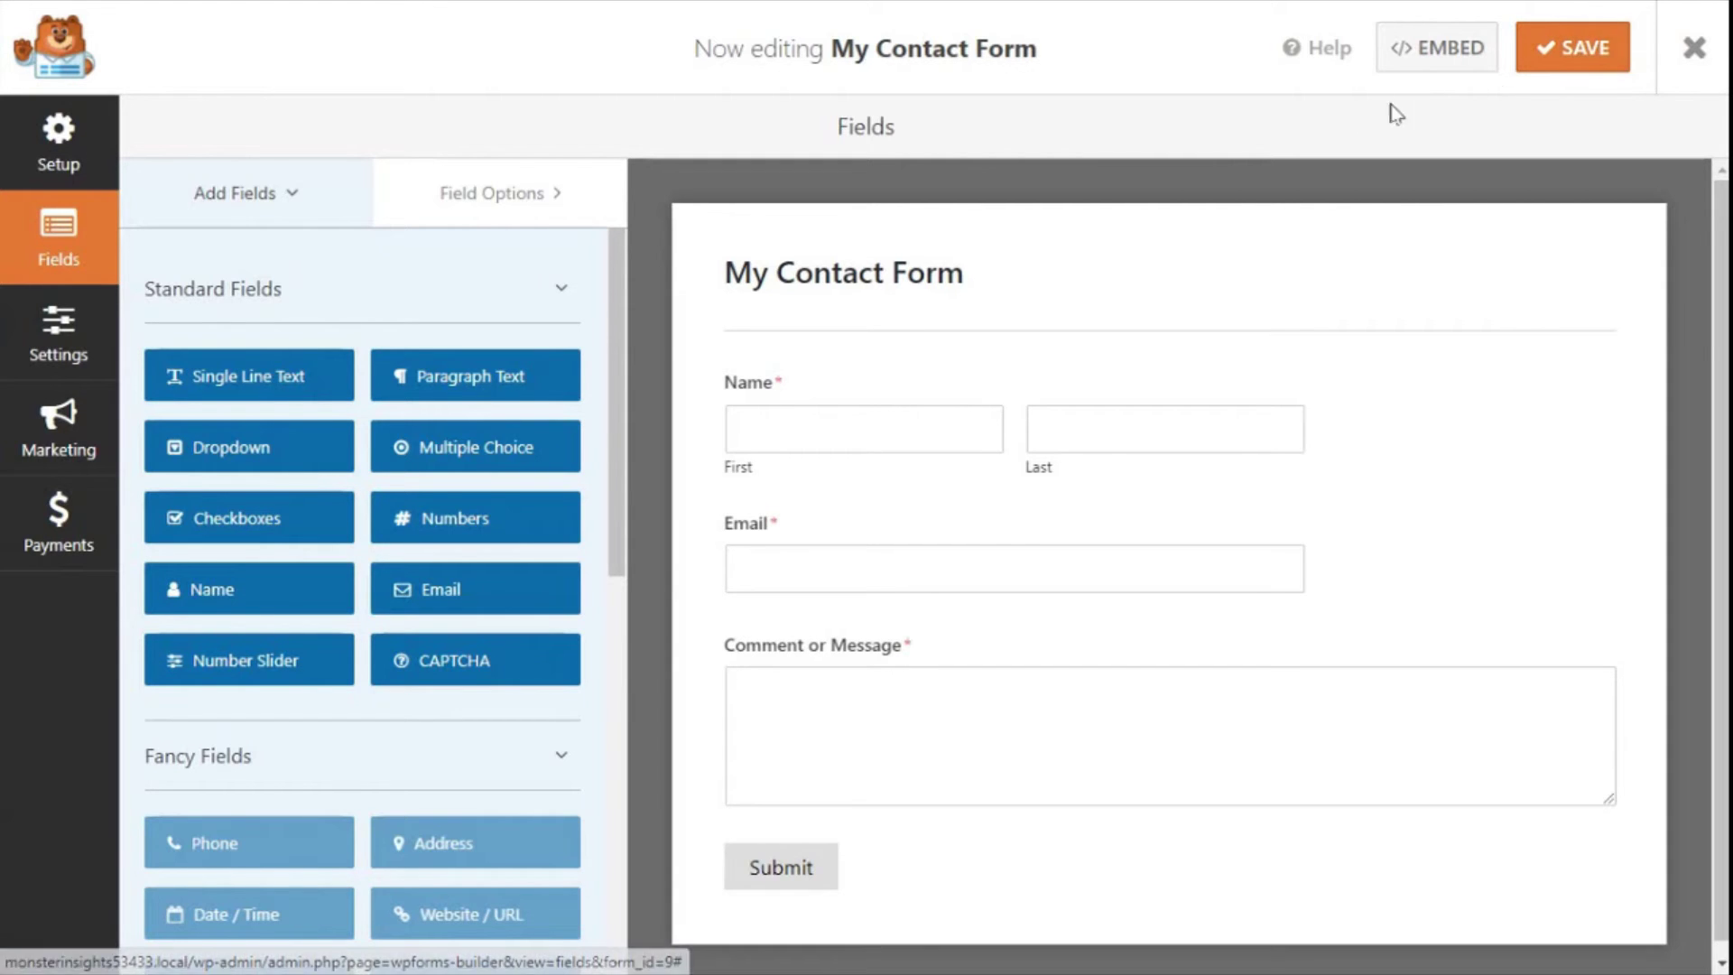
# Review the form's Notifications settings, then show Confirmations with the default thank-you message
pyautogui.click(39, 346)
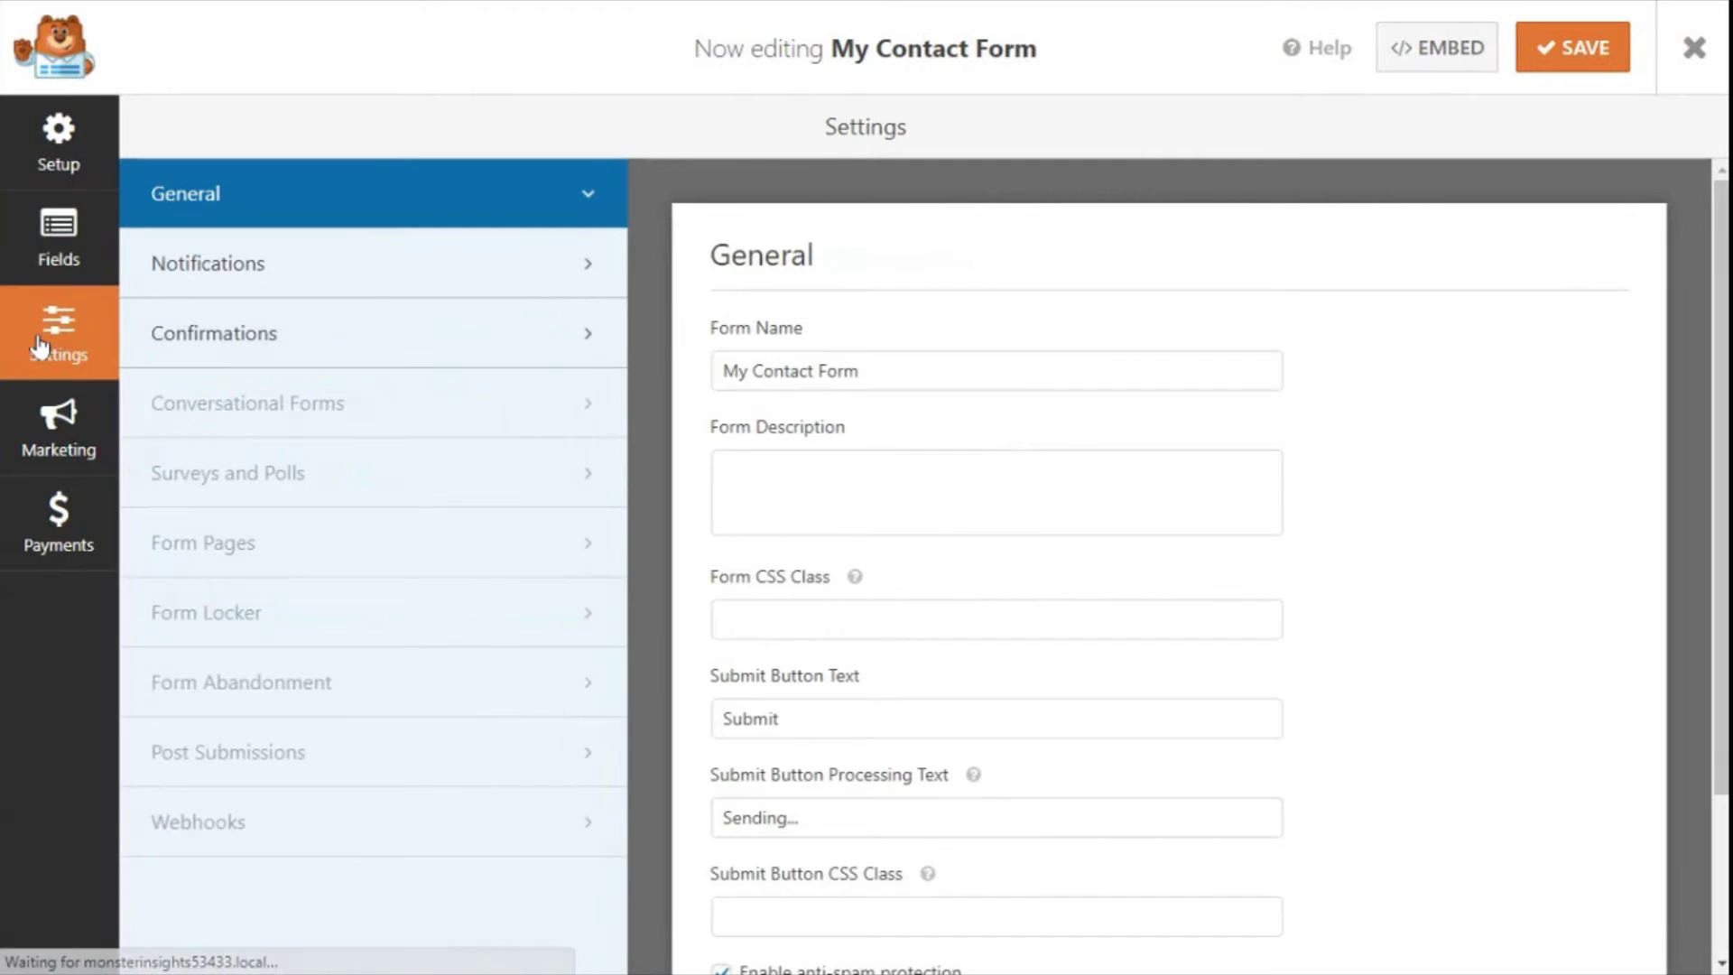
pyautogui.click(211, 274)
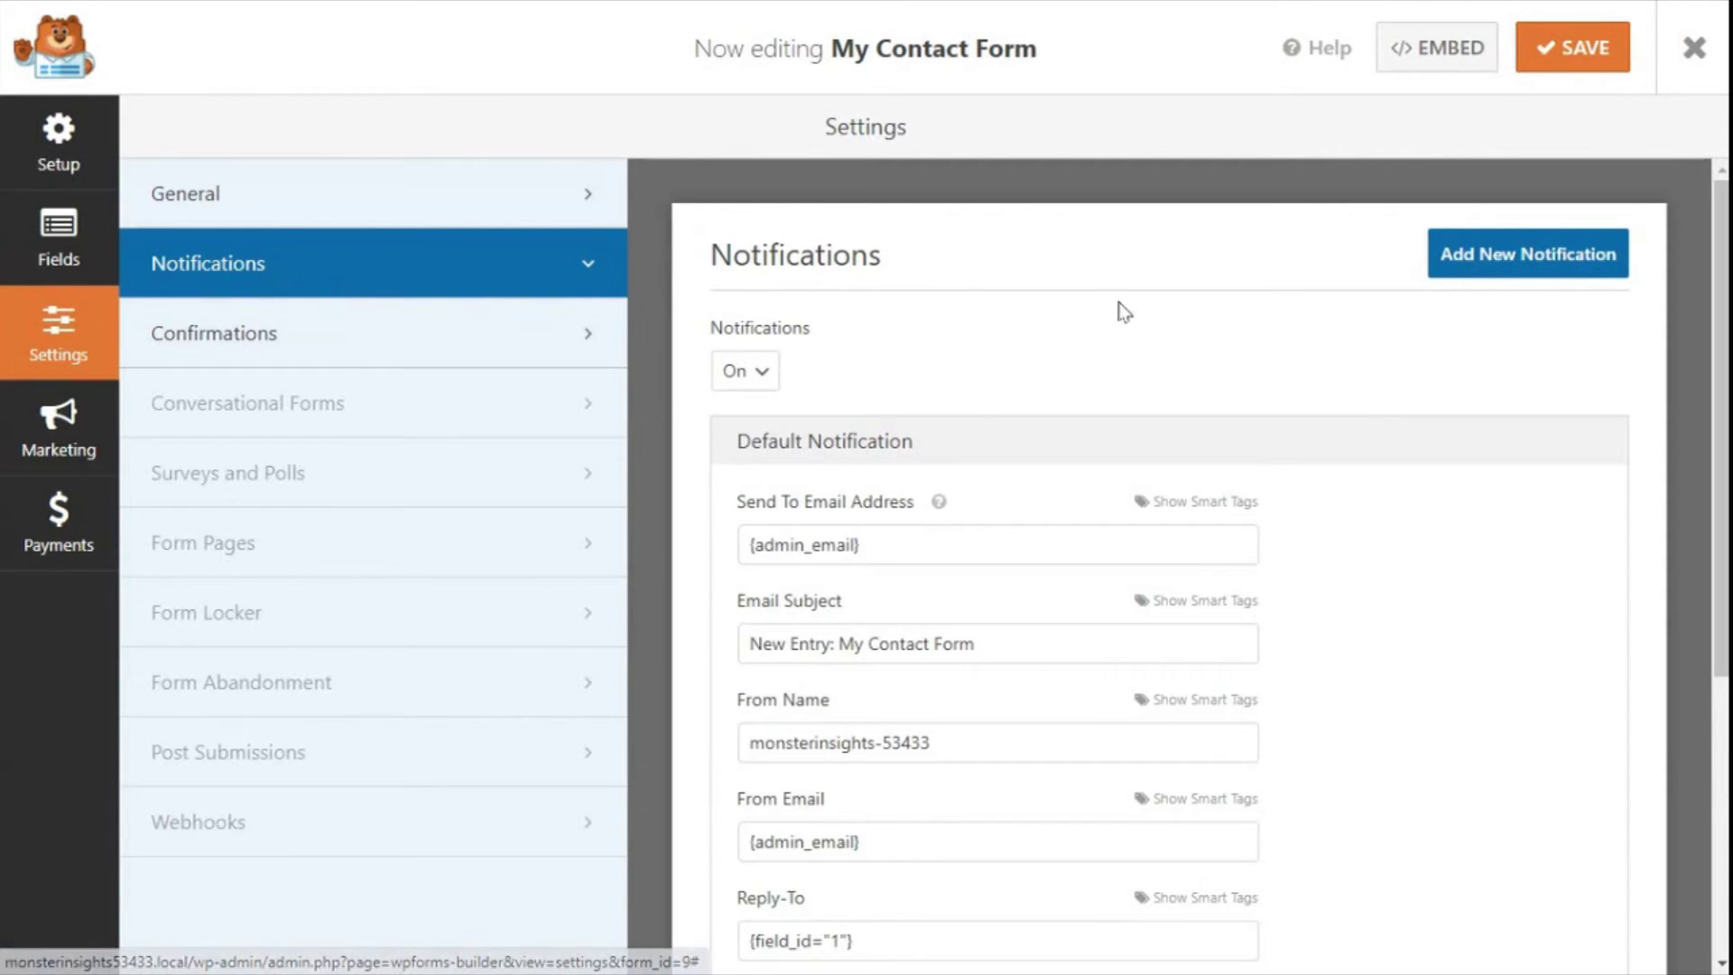
pyautogui.scroll(-2, 1723, 365)
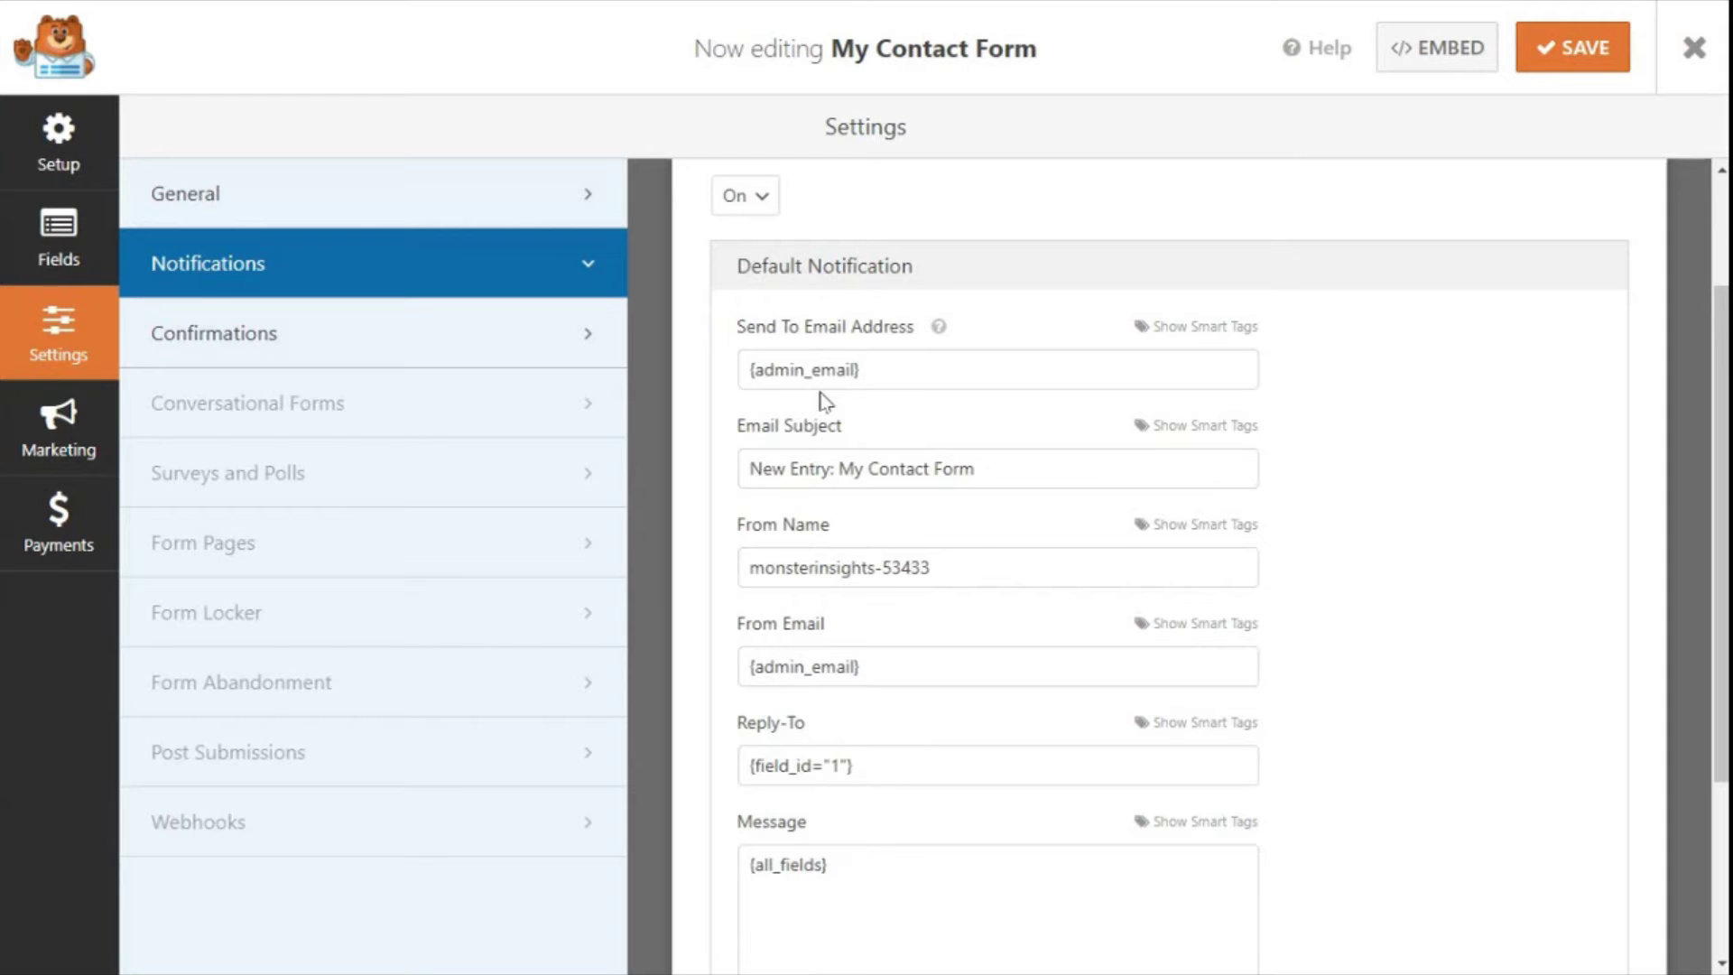
pyautogui.click(503, 337)
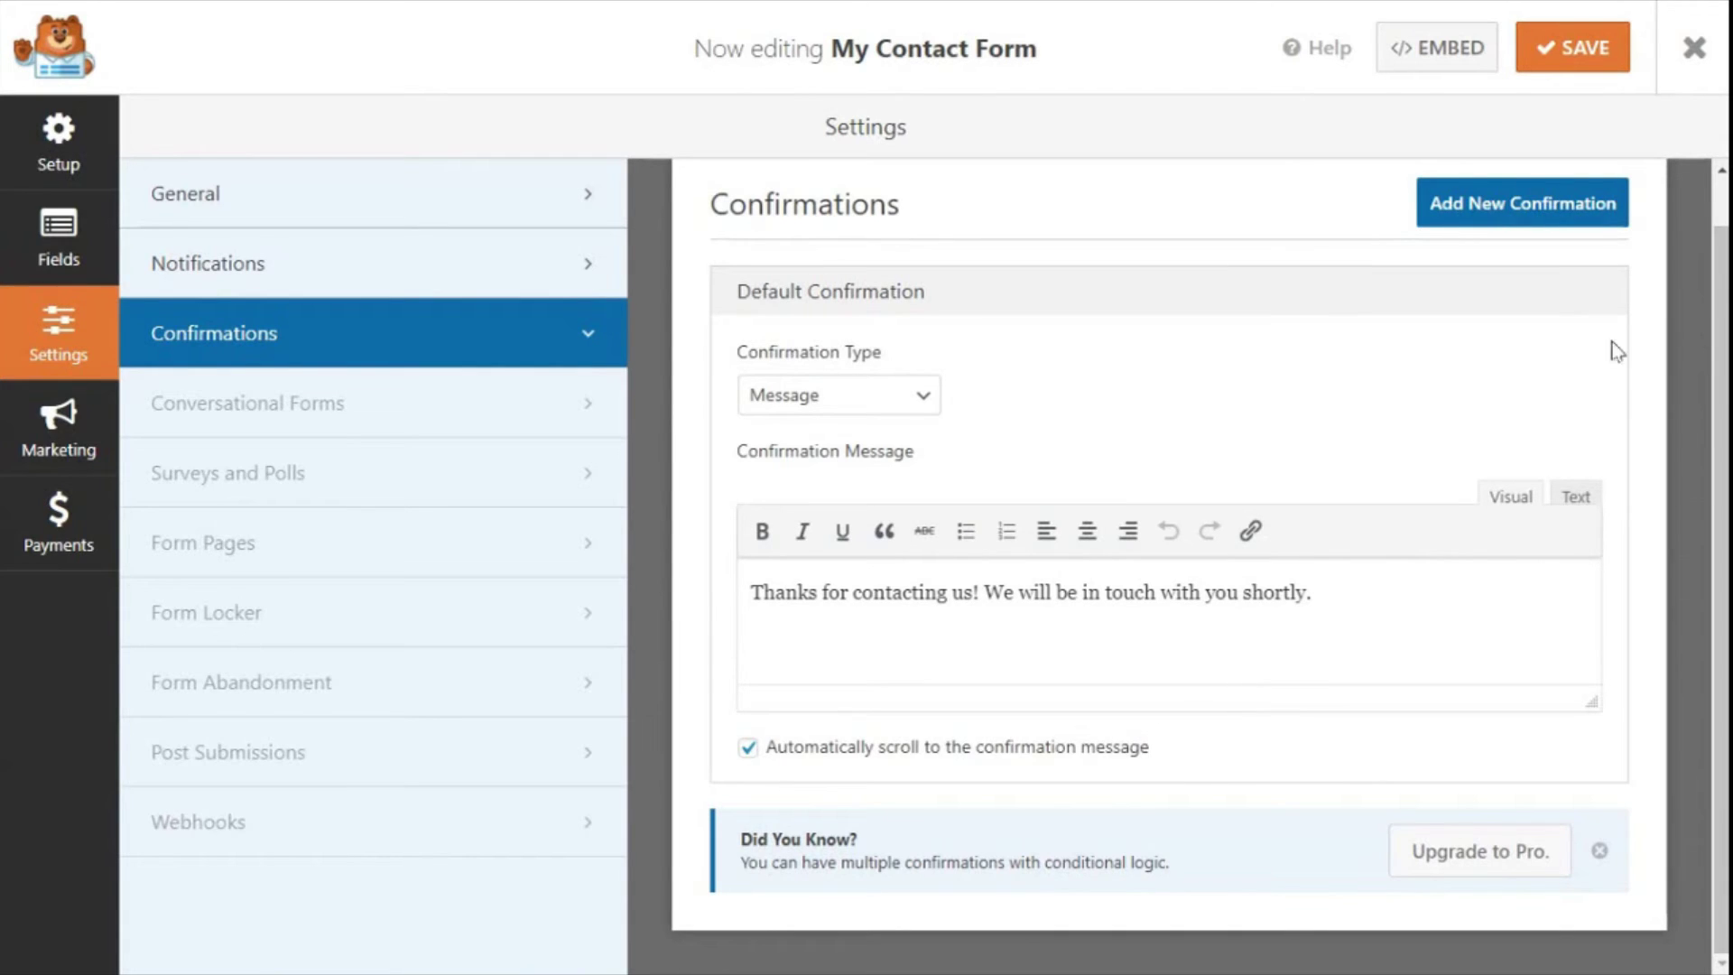
# Leave the confirmation type on Message and close the form builder
pyautogui.click(932, 404)
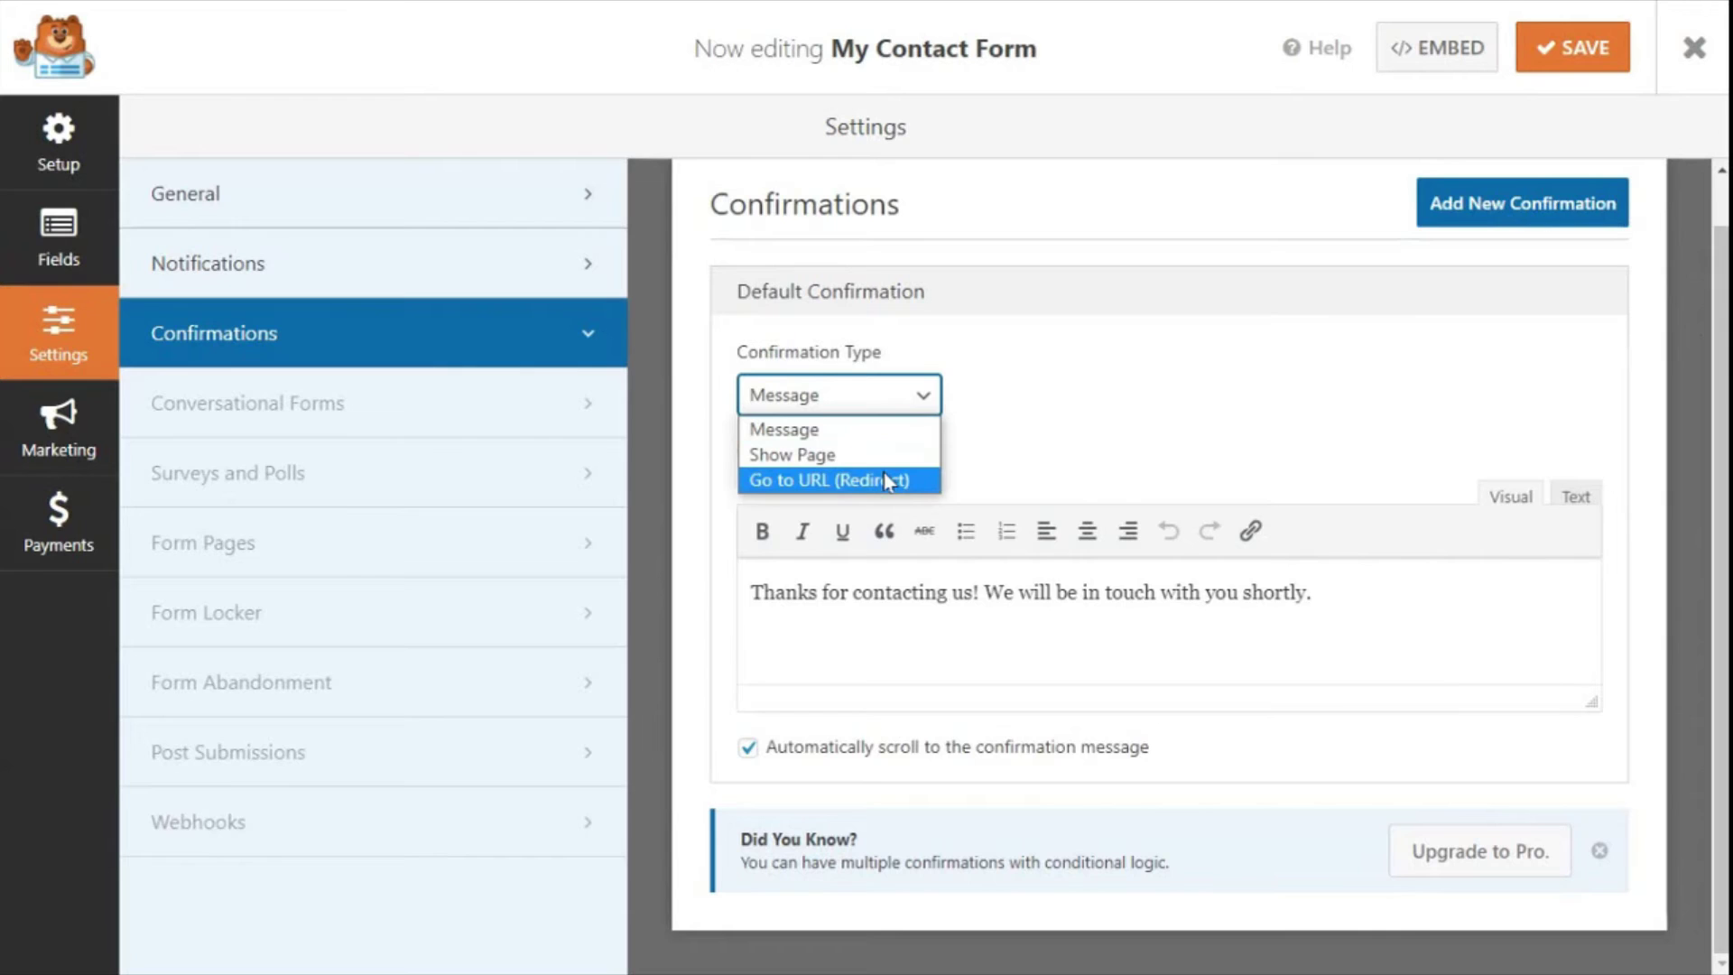
pyautogui.click(987, 484)
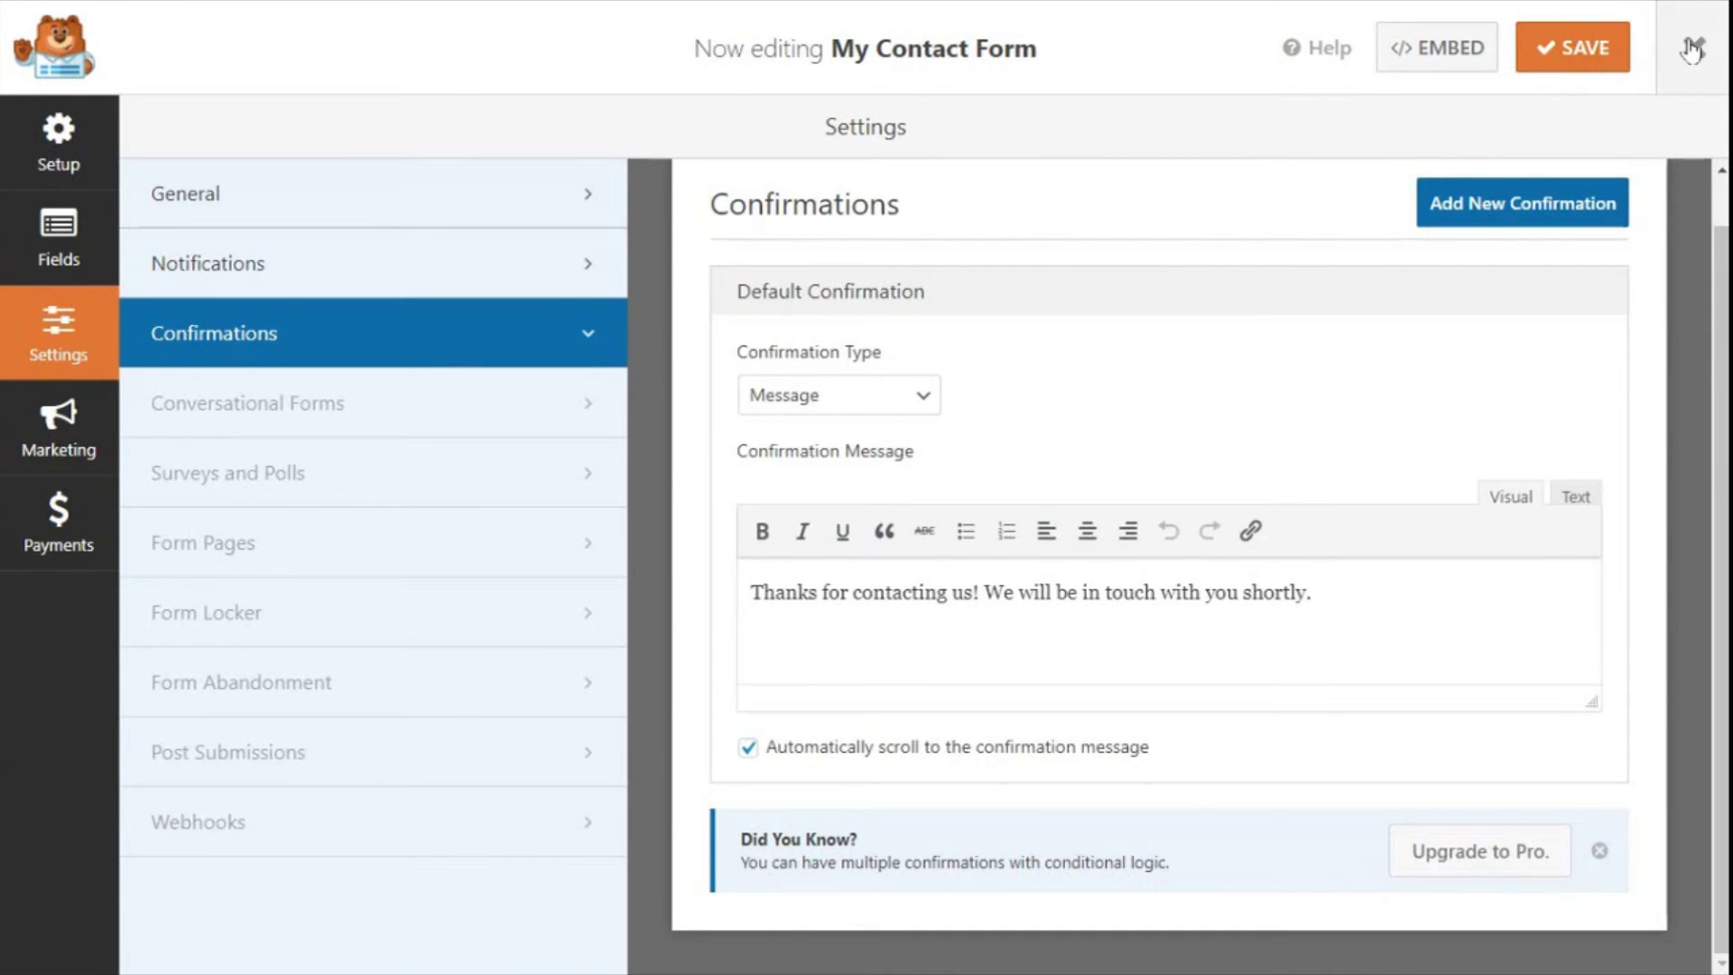
pyautogui.click(1697, 47)
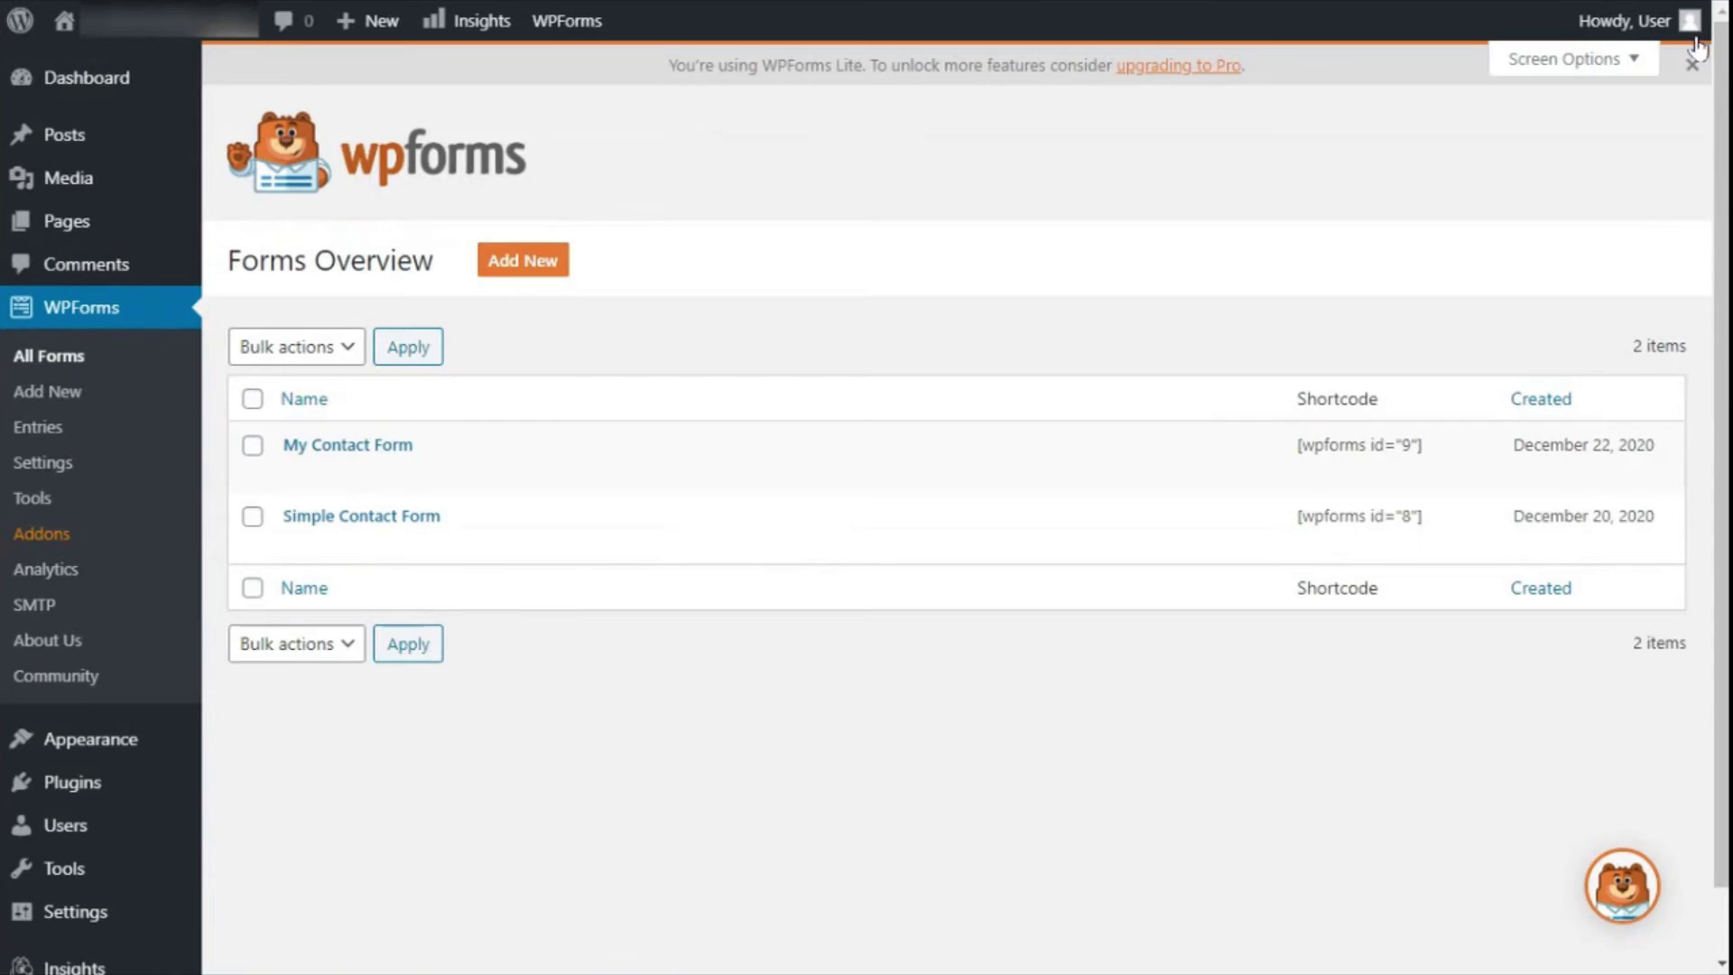
# Start a new page in the block editor and enter 'Contact Us' as its title
pyautogui.moveTo(66, 229)
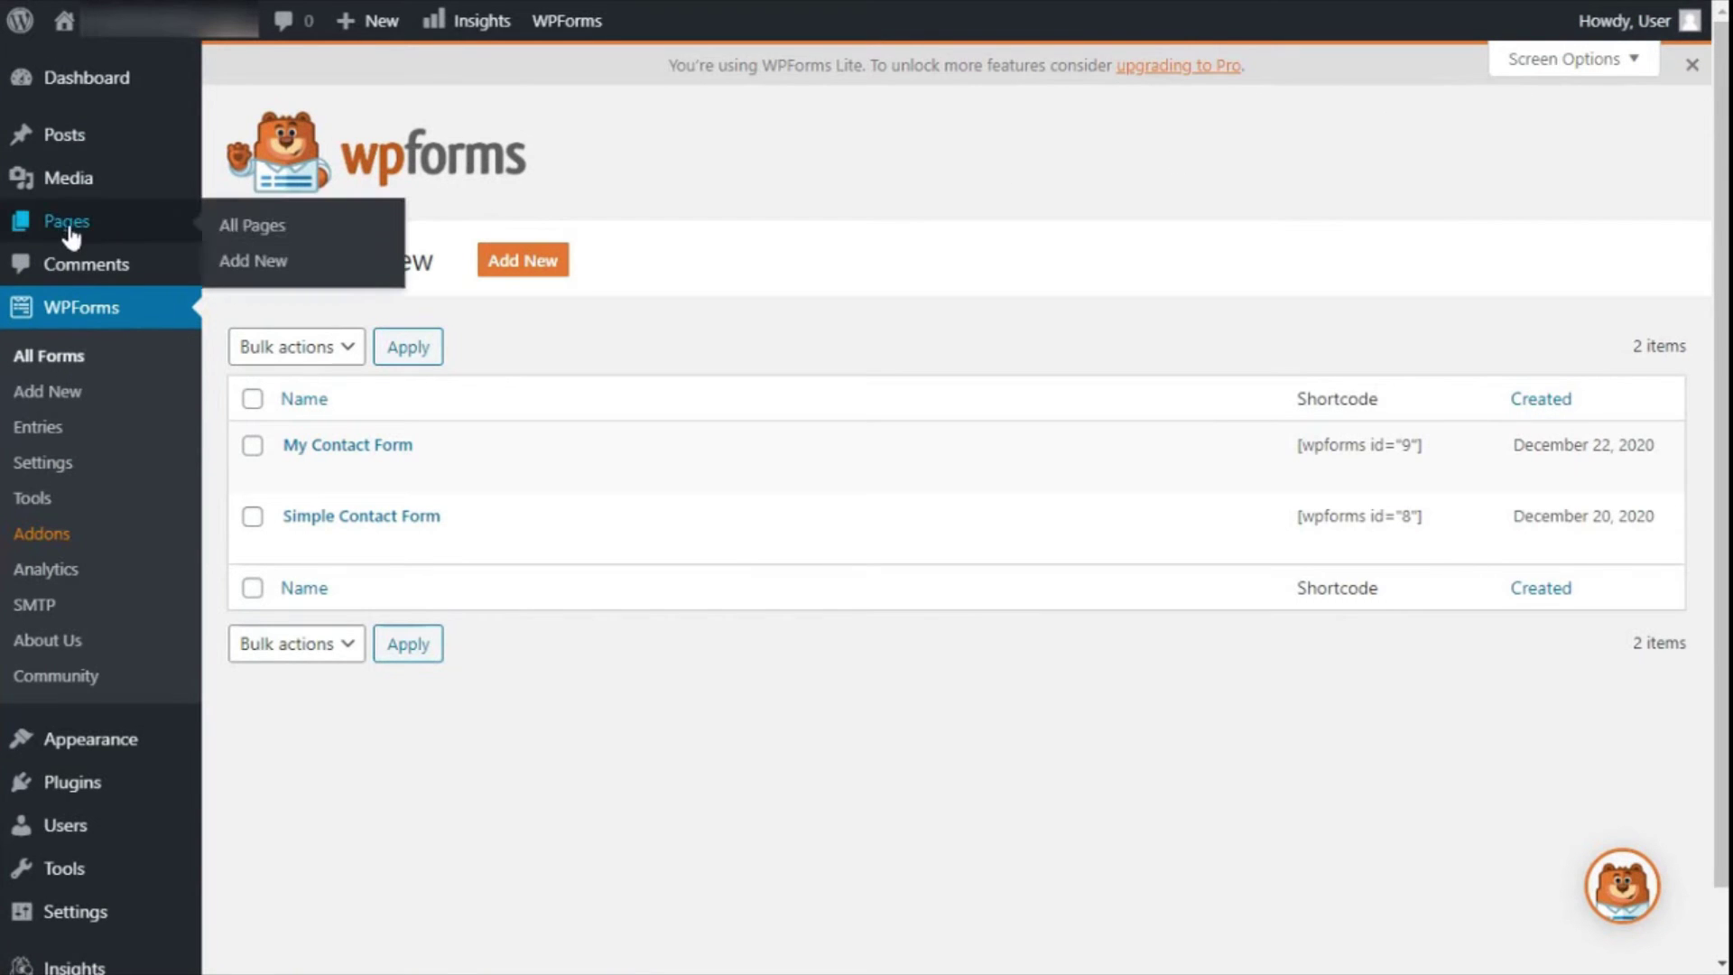
pyautogui.click(242, 265)
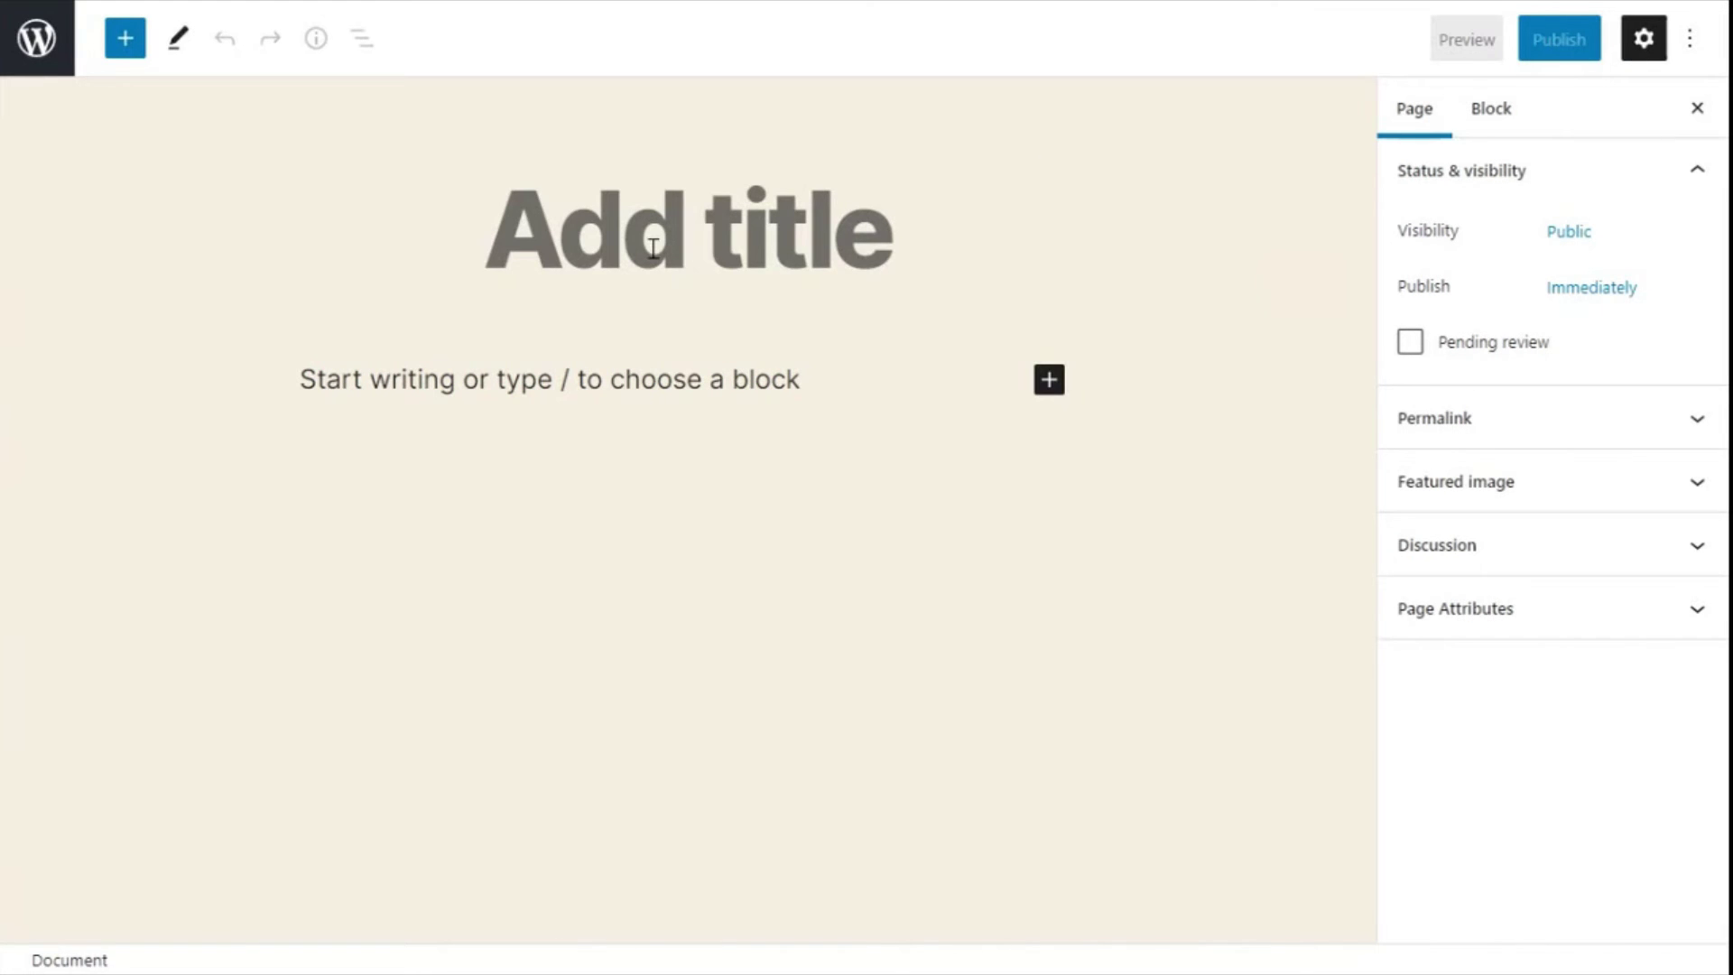
pyautogui.write('Conta')
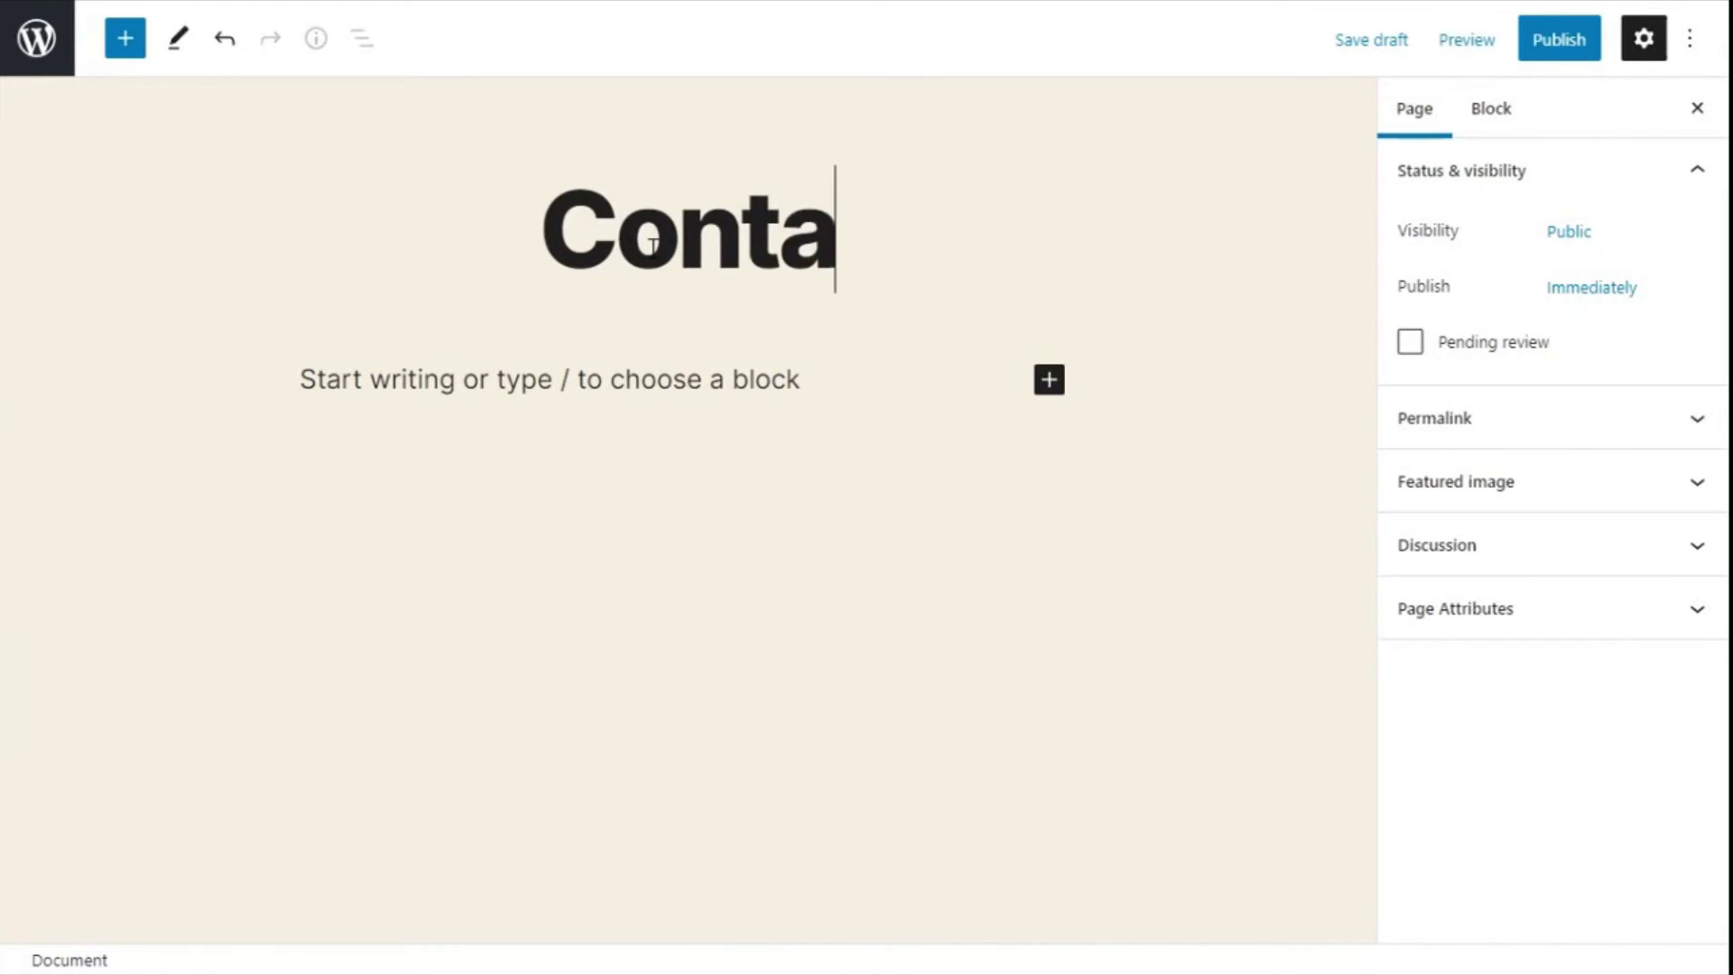
pyautogui.write('ct Us')
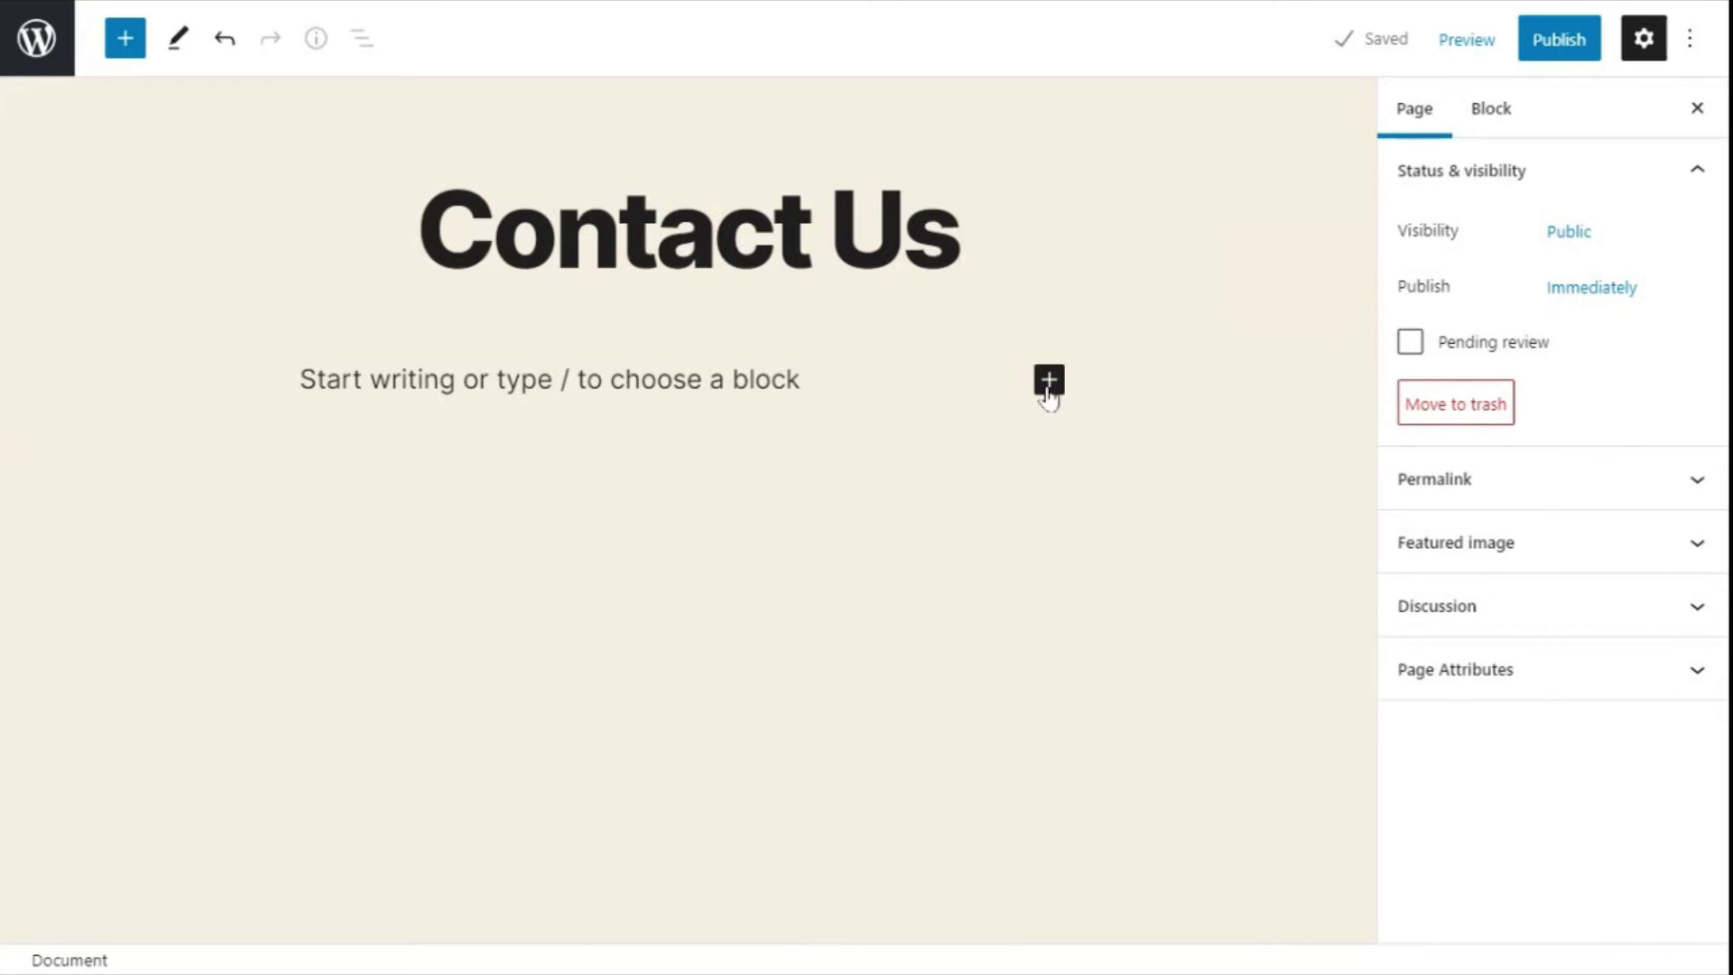
# Insert a WPForms block into the page and select My Contact Form in it
pyautogui.click(115, 49)
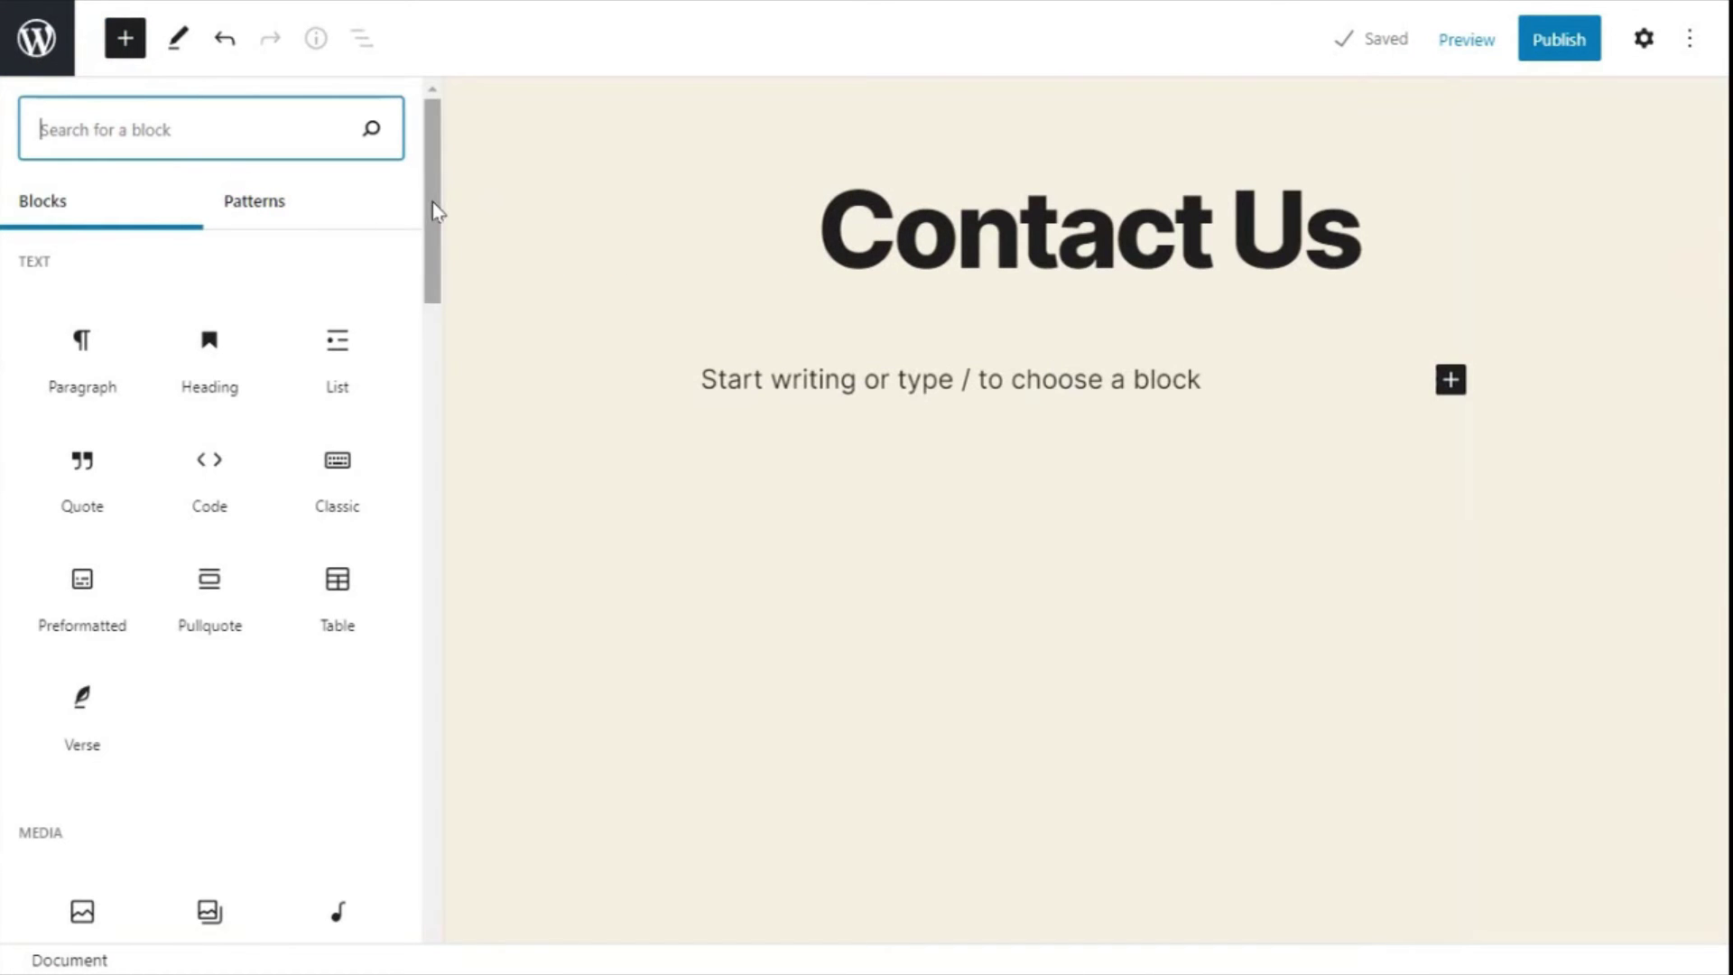
pyautogui.moveTo(433, 213); pyautogui.dragTo(429, 552)
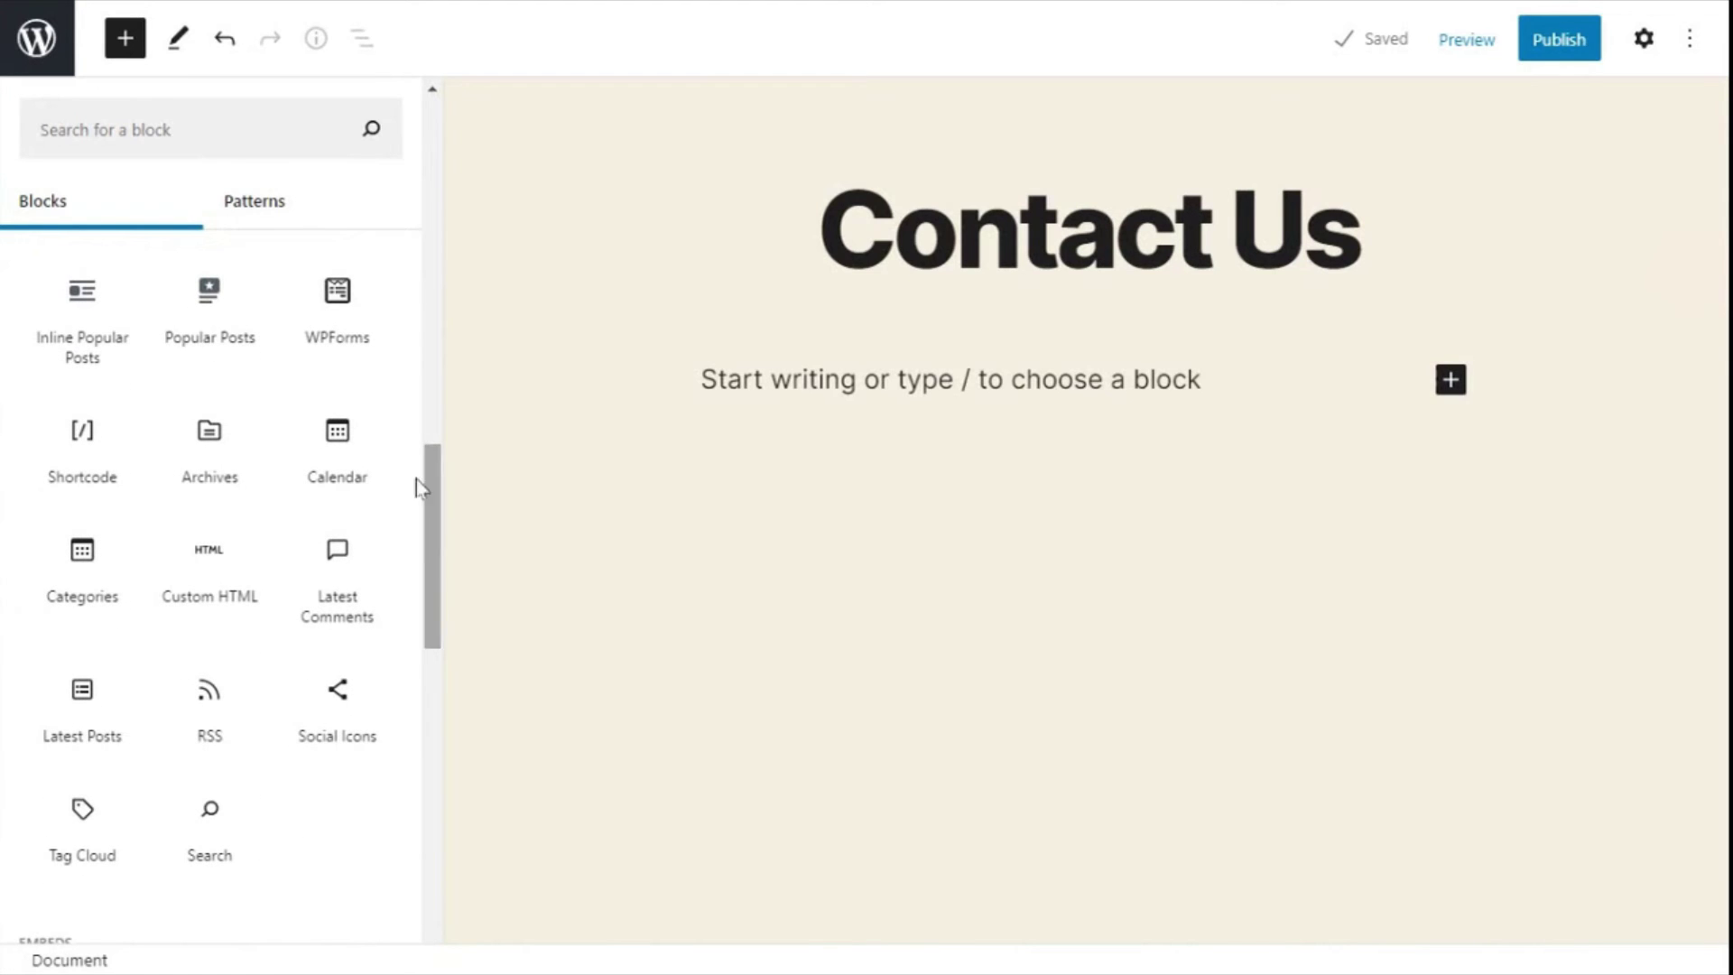
pyautogui.click(344, 321)
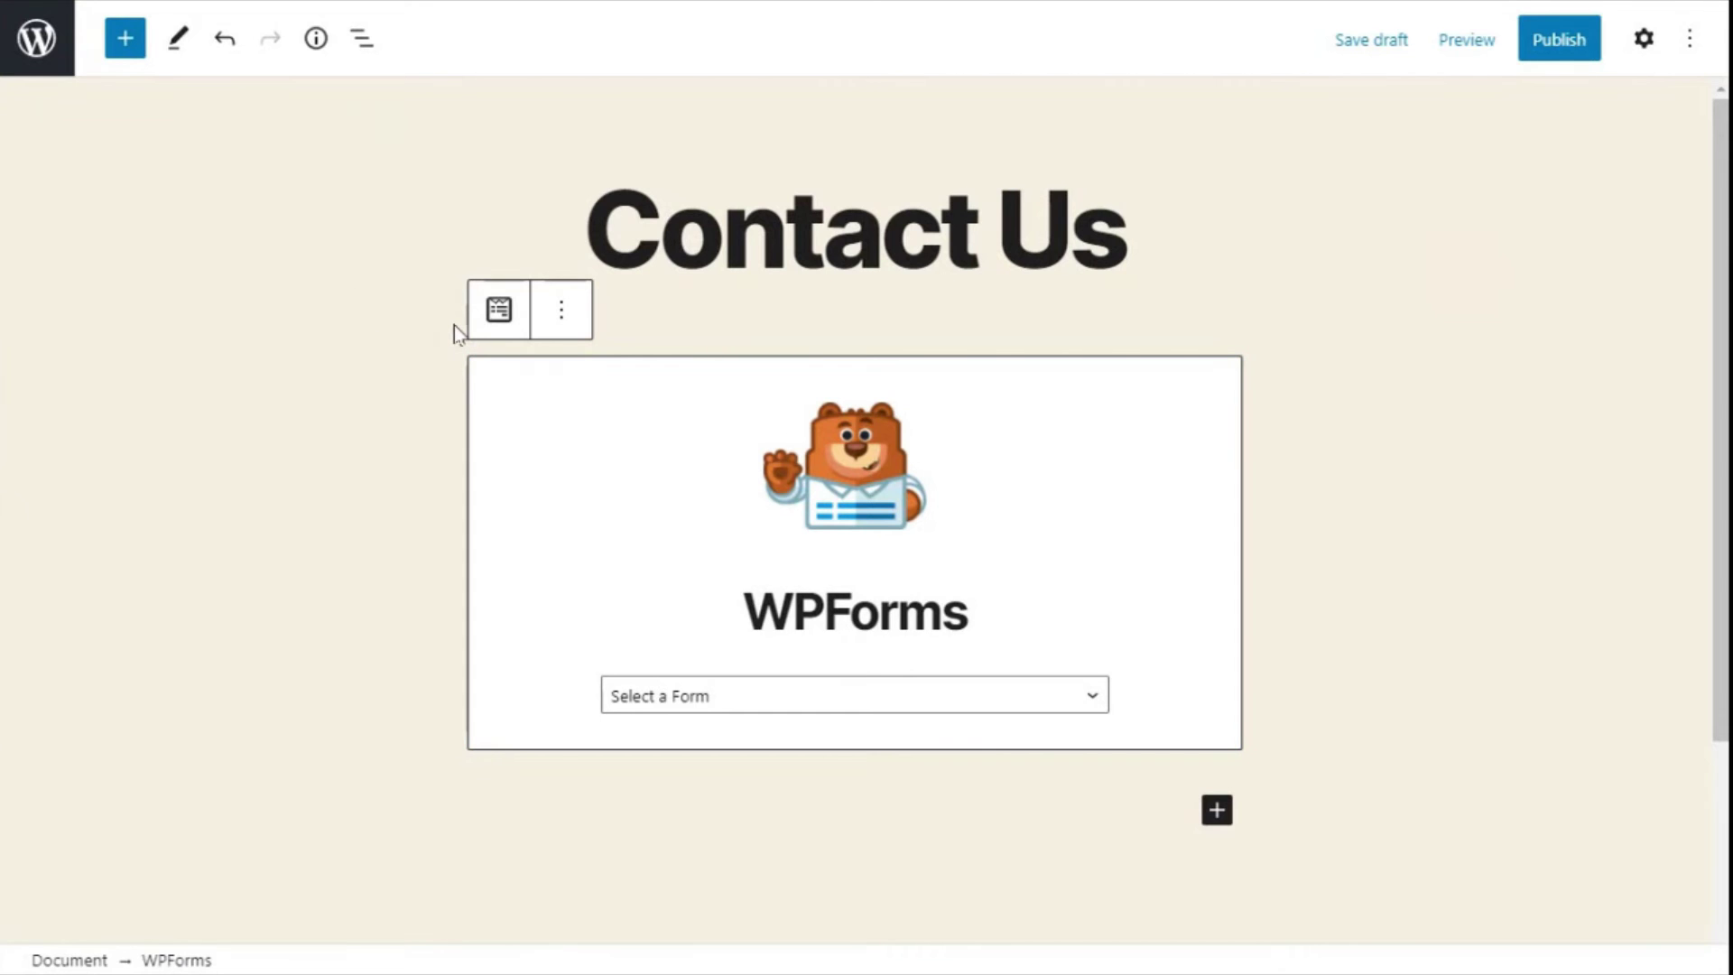
pyautogui.click(702, 704)
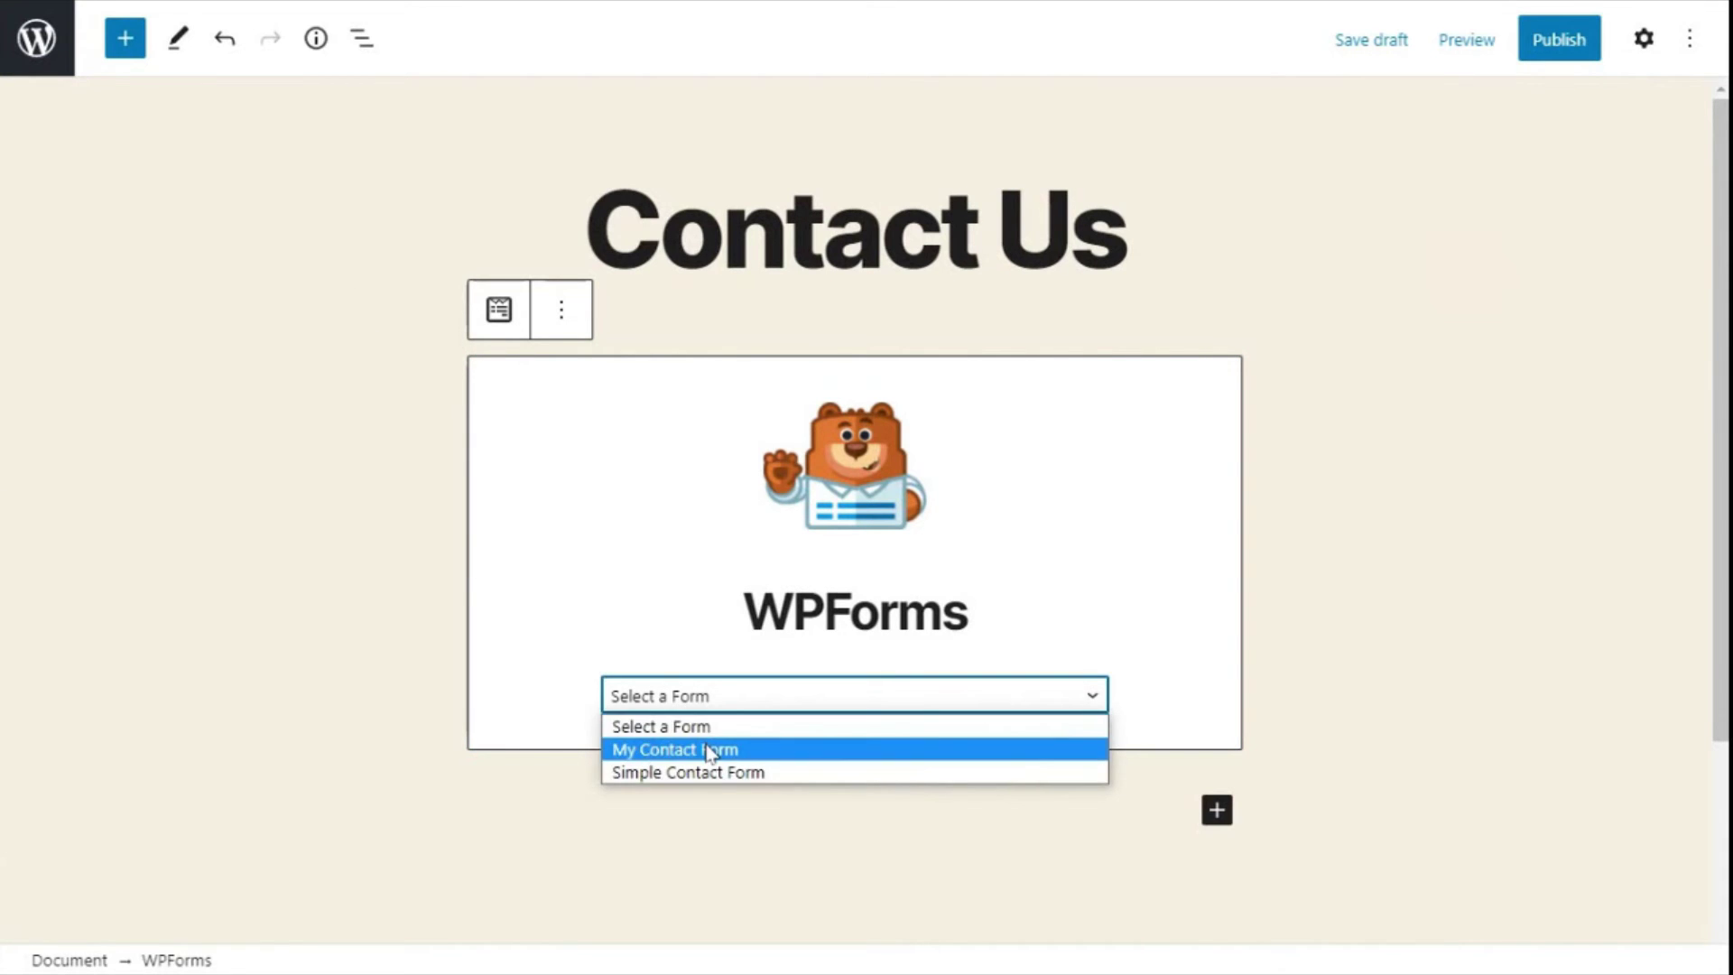
pyautogui.click(706, 749)
# Publish the Contact Us page and deselect the form block
pyautogui.click(1549, 52)
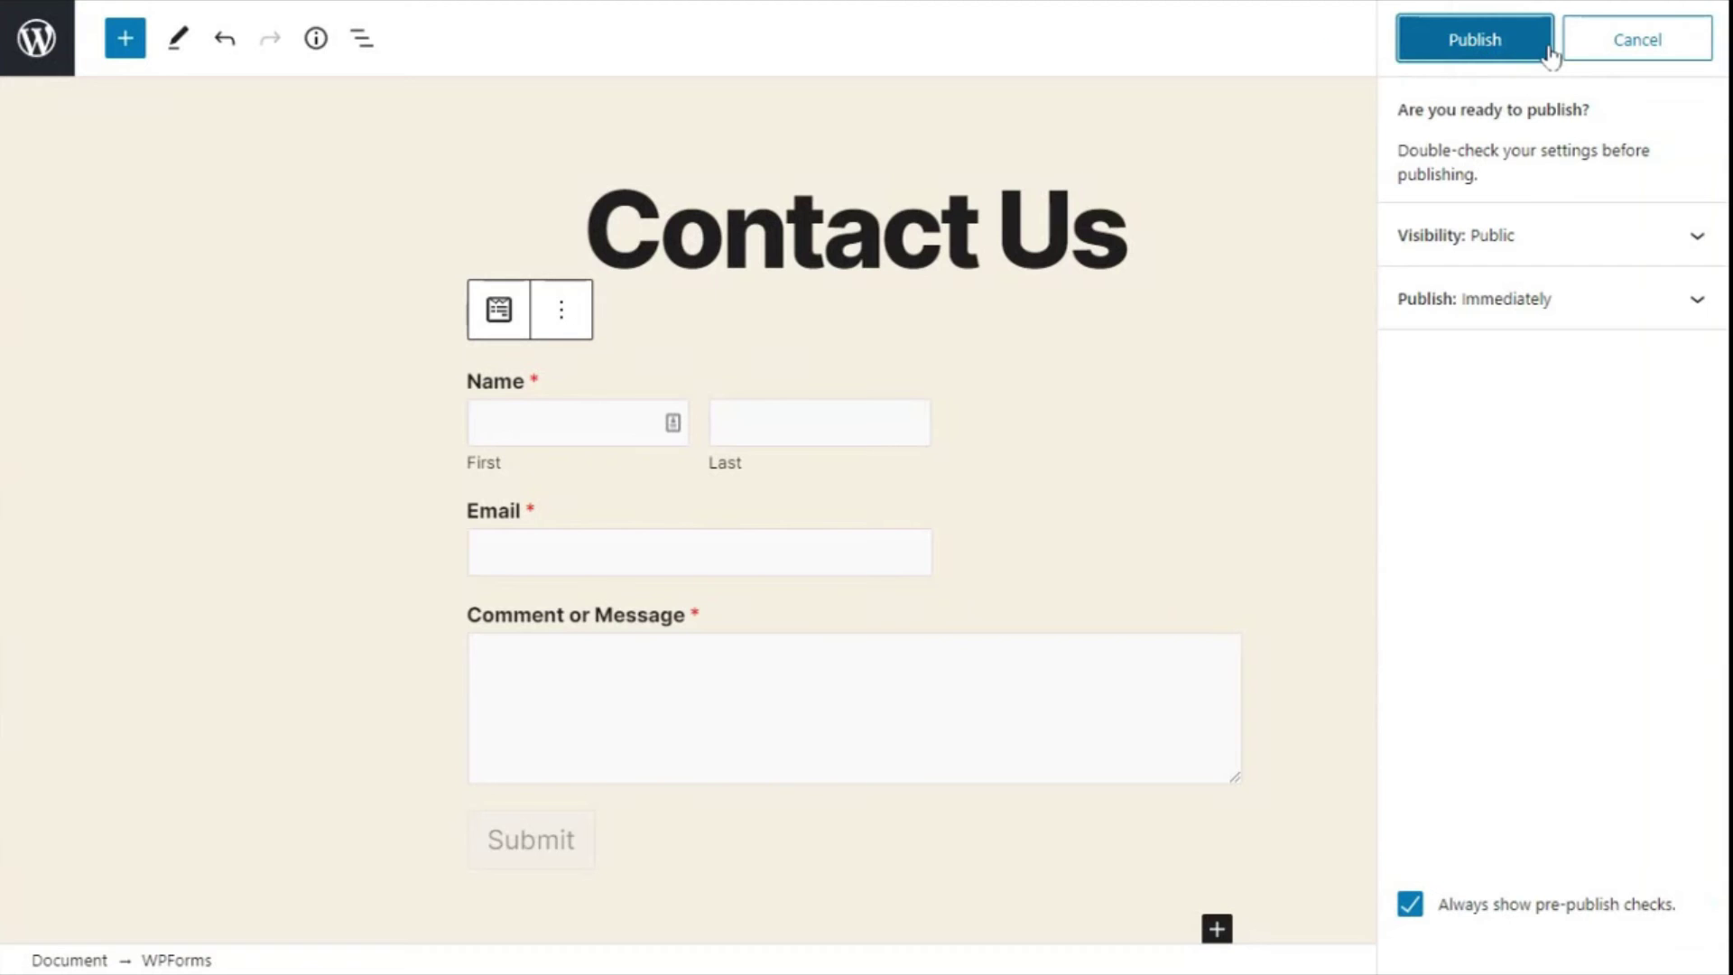
pyautogui.click(1502, 51)
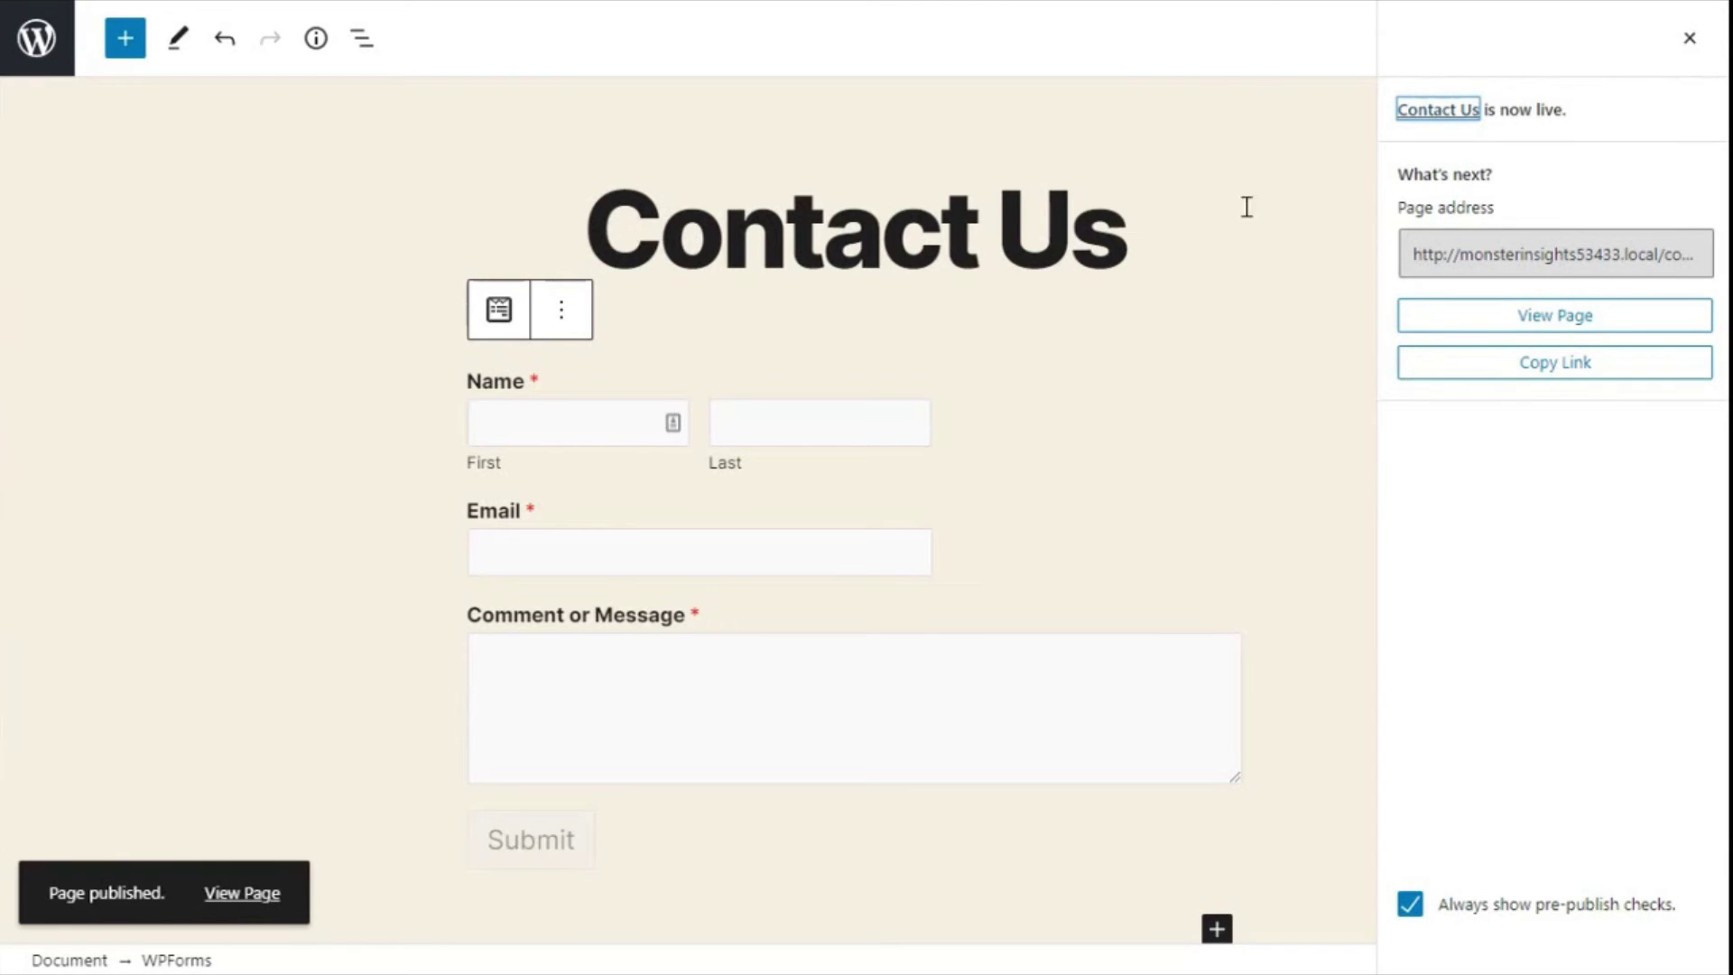
pyautogui.click(1140, 259)
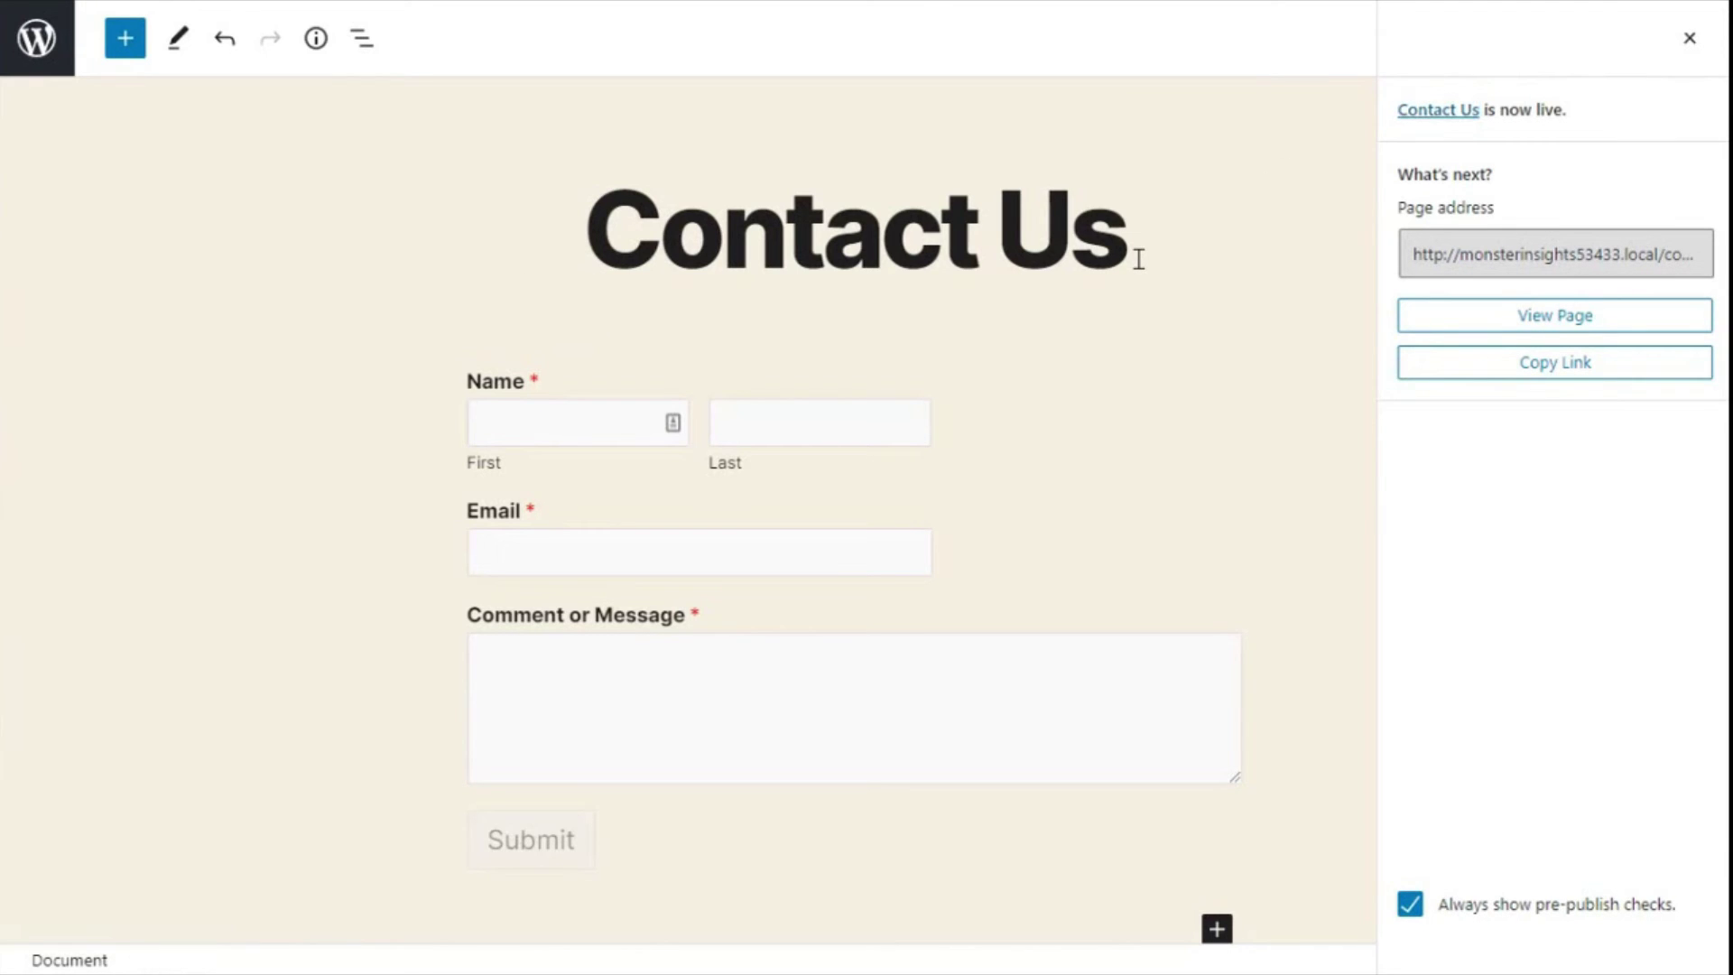
# View the live Contact Us page, then return to the admin Dashboard
pyautogui.click(1470, 323)
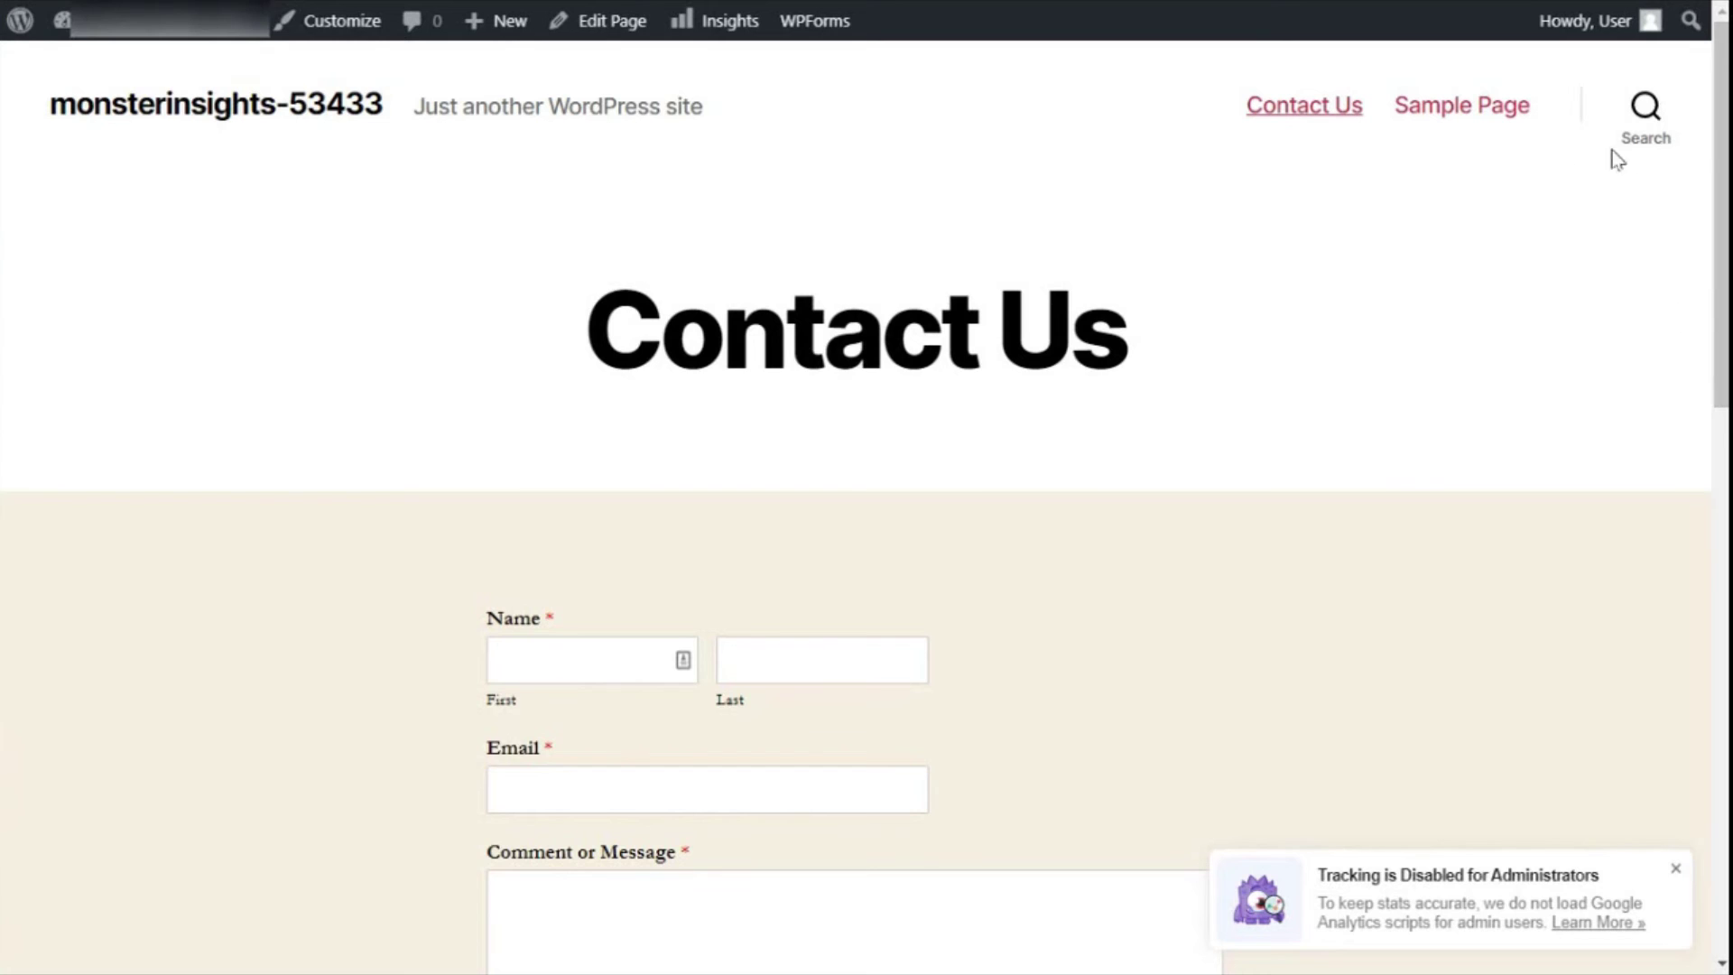
pyautogui.moveTo(163, 21)
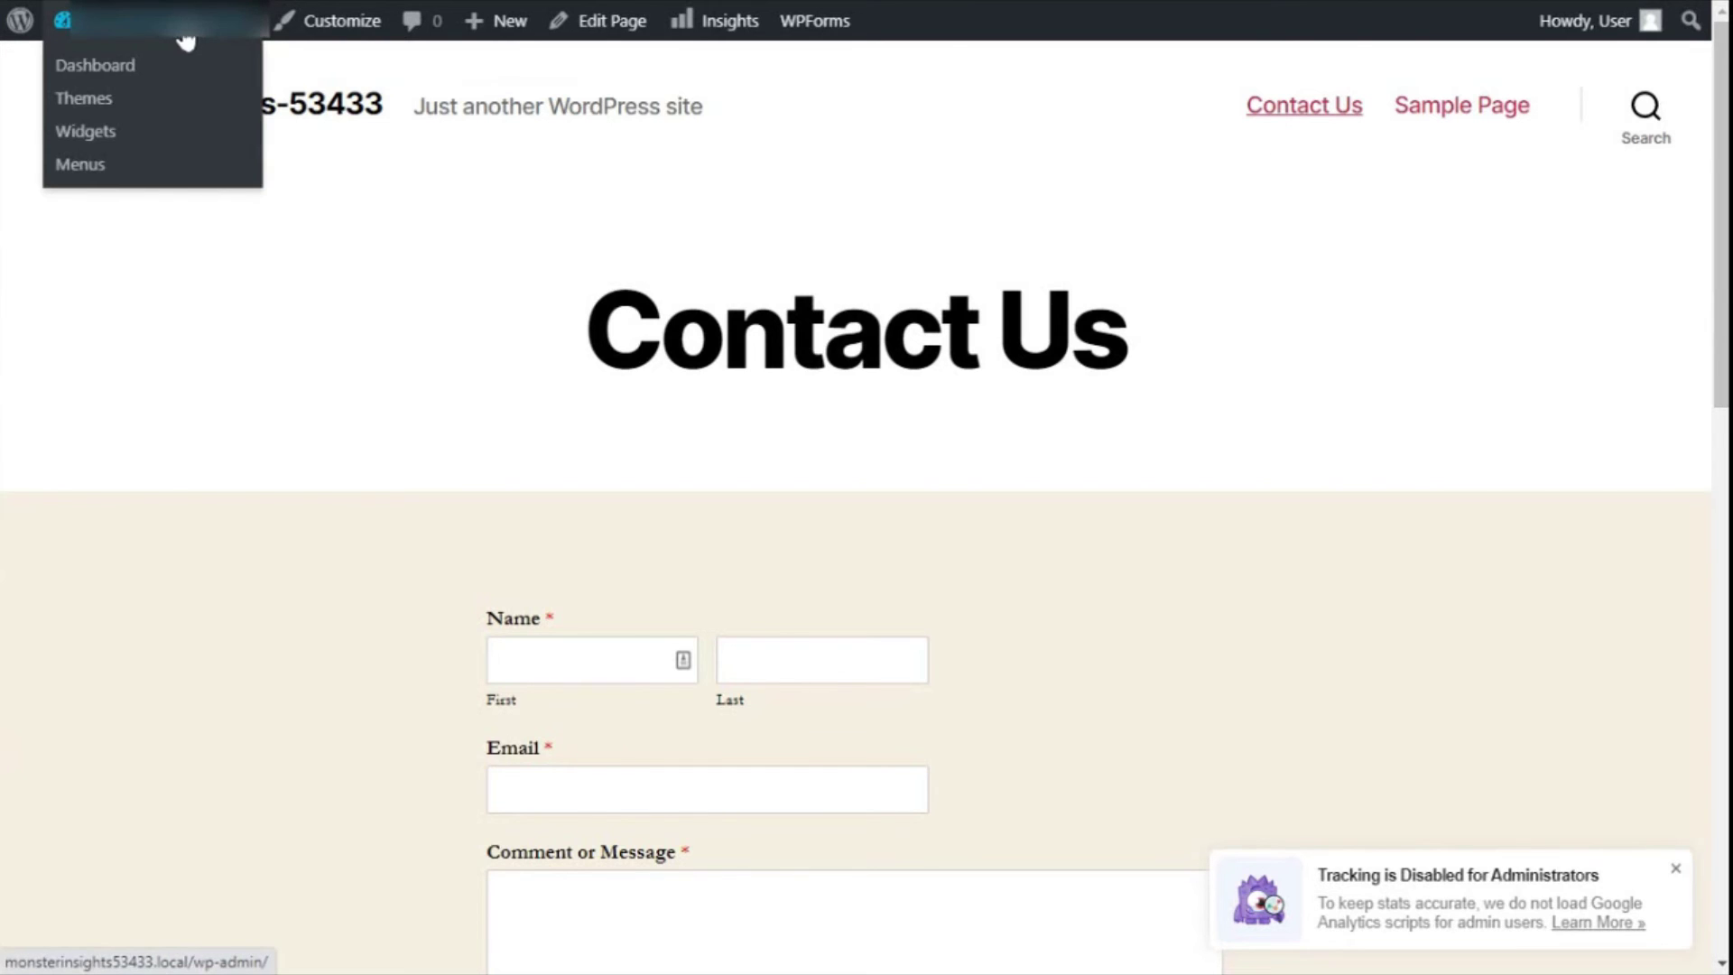
pyautogui.click(84, 69)
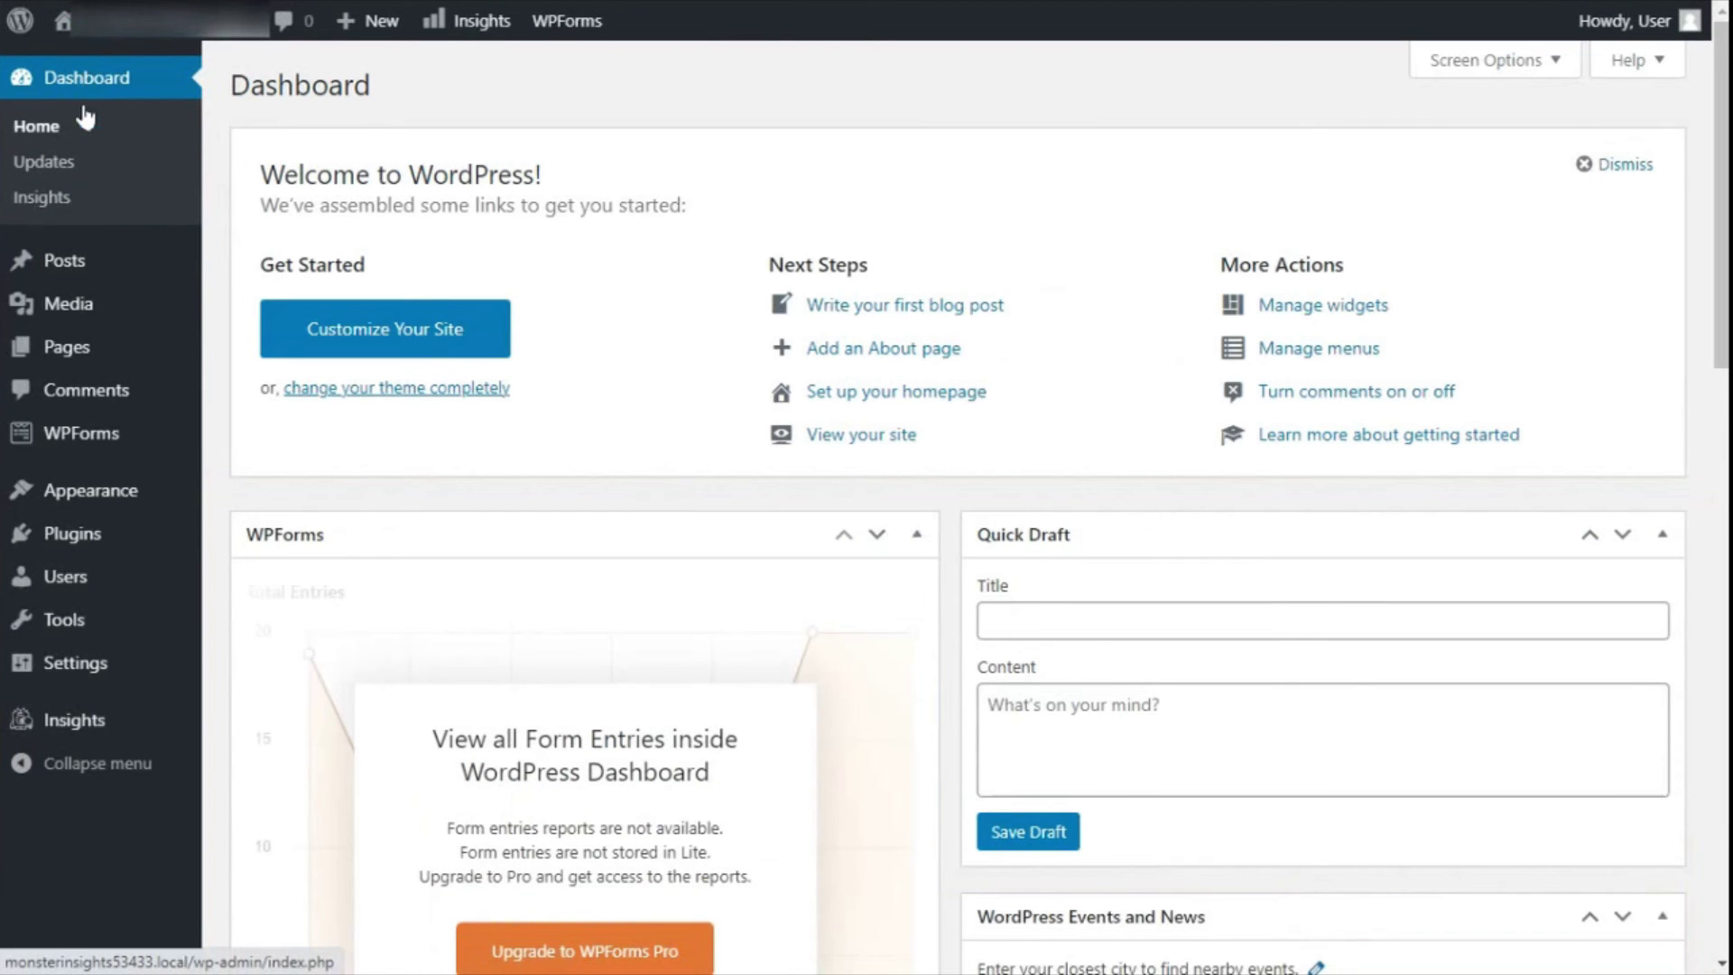
pyautogui.moveTo(129, 502)
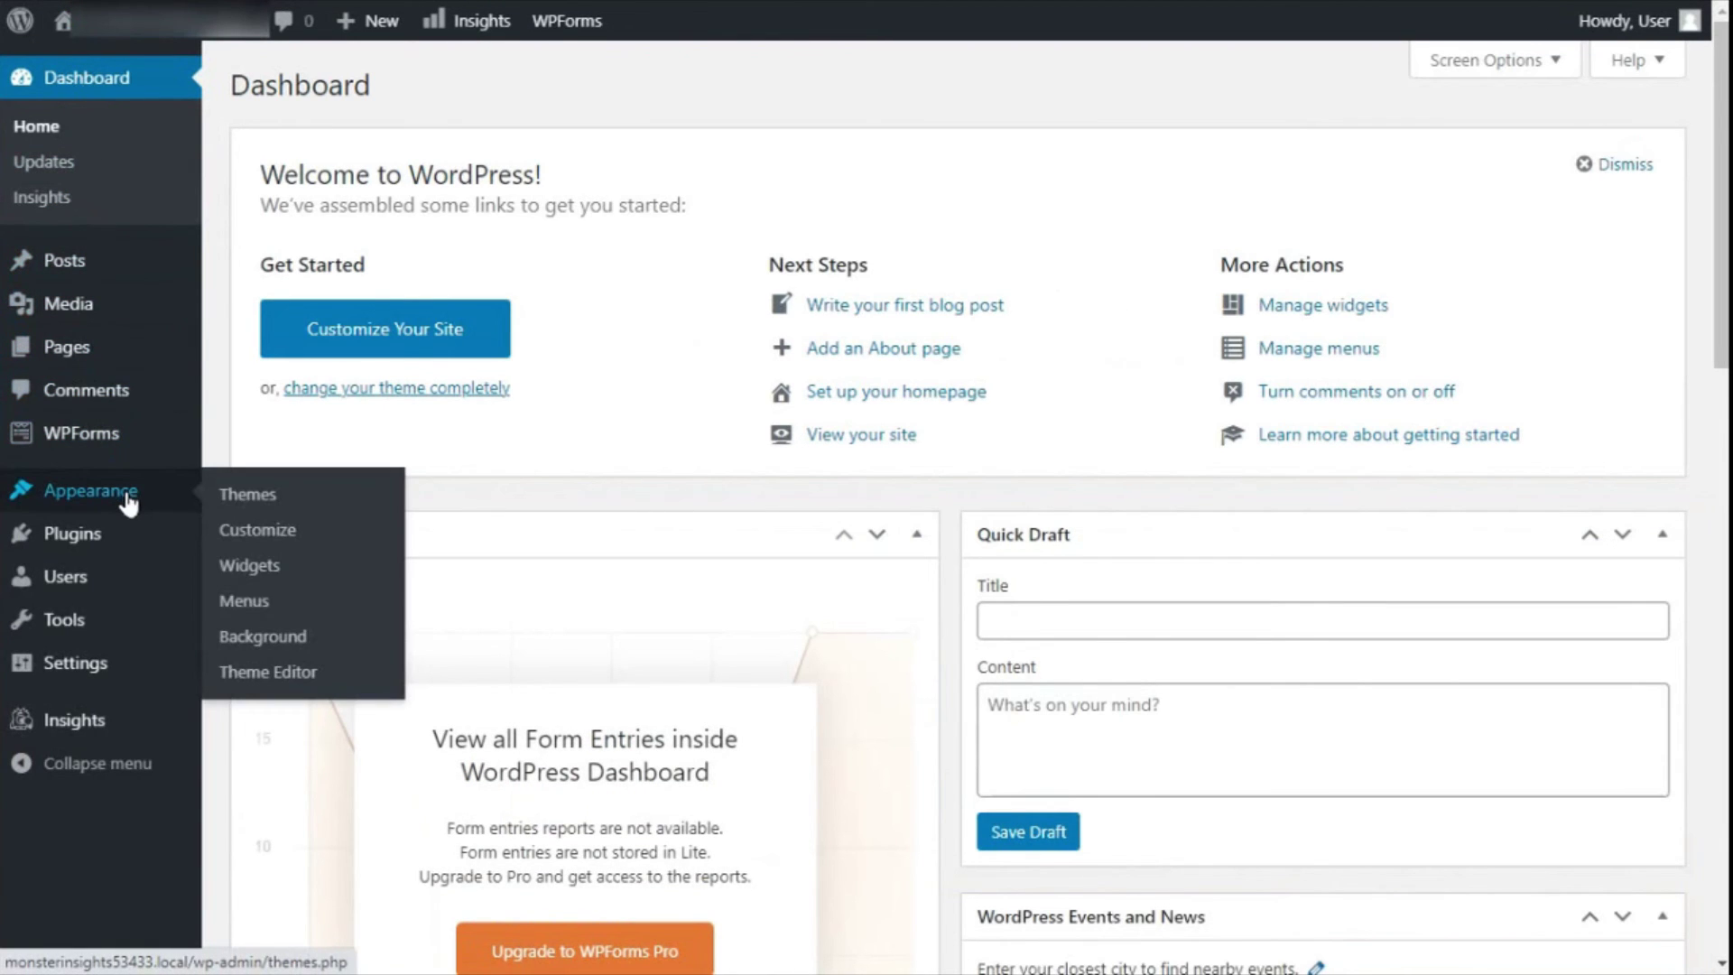
# Add the WPForms widget to the Main Sidebar and move it to the top
pyautogui.click(263, 566)
pyautogui.scroll(-4, 301, 781)
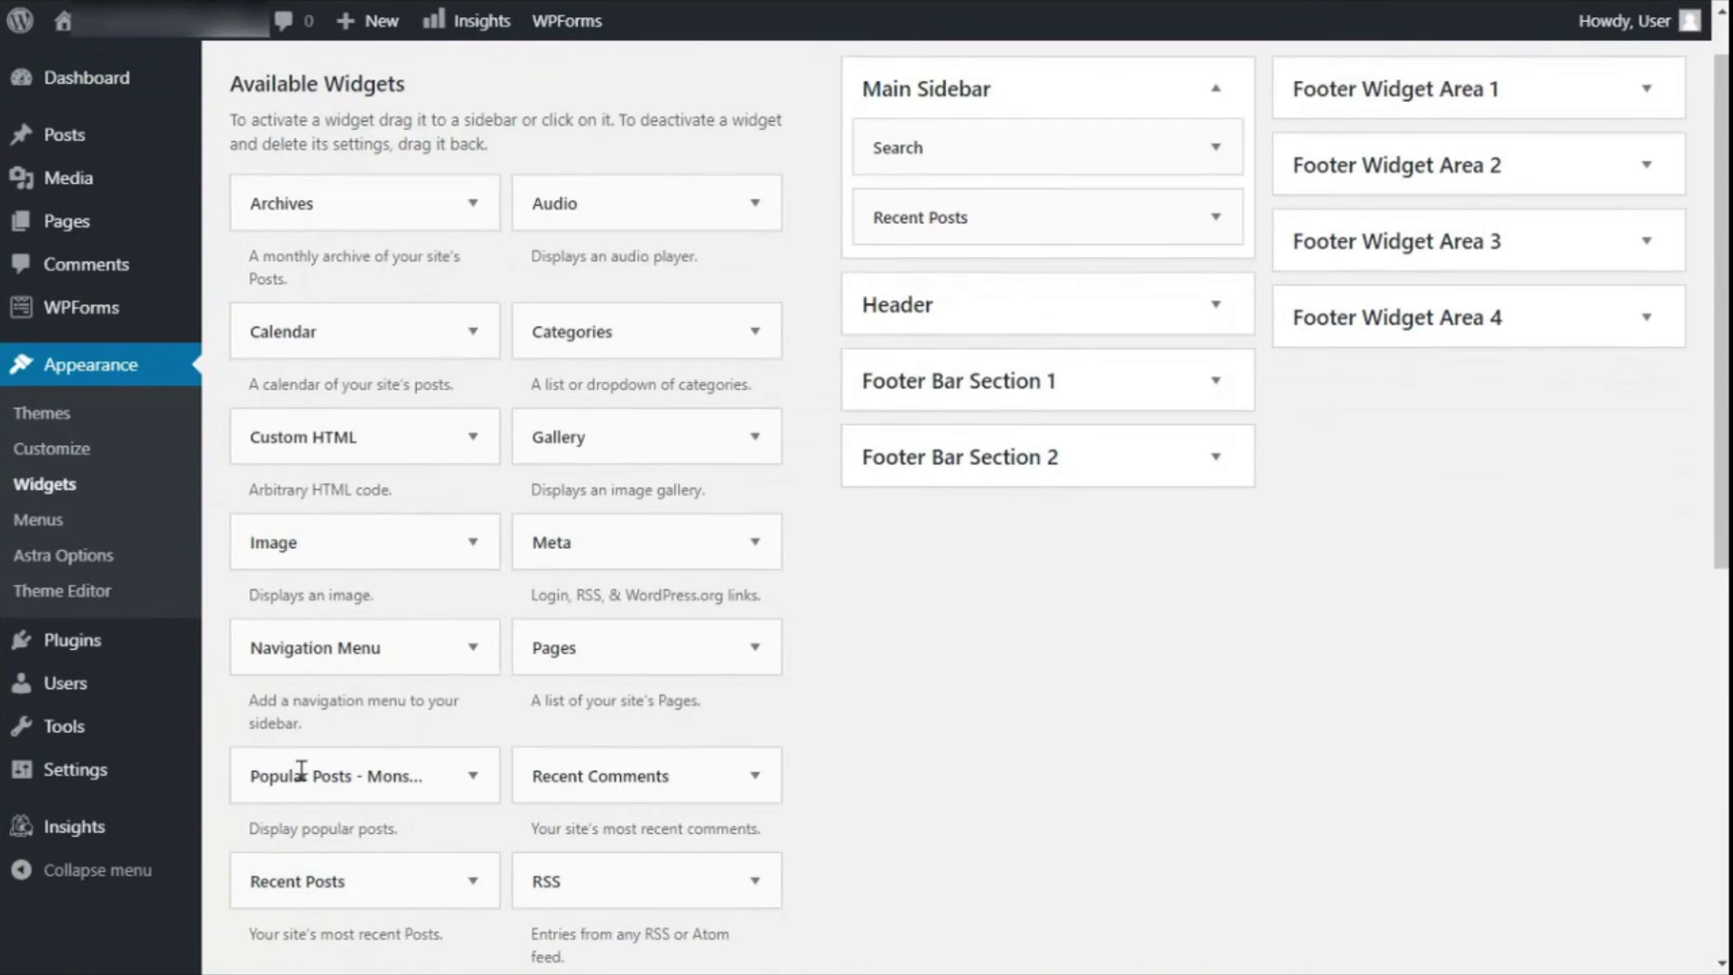
pyautogui.scroll(-1, 300, 782)
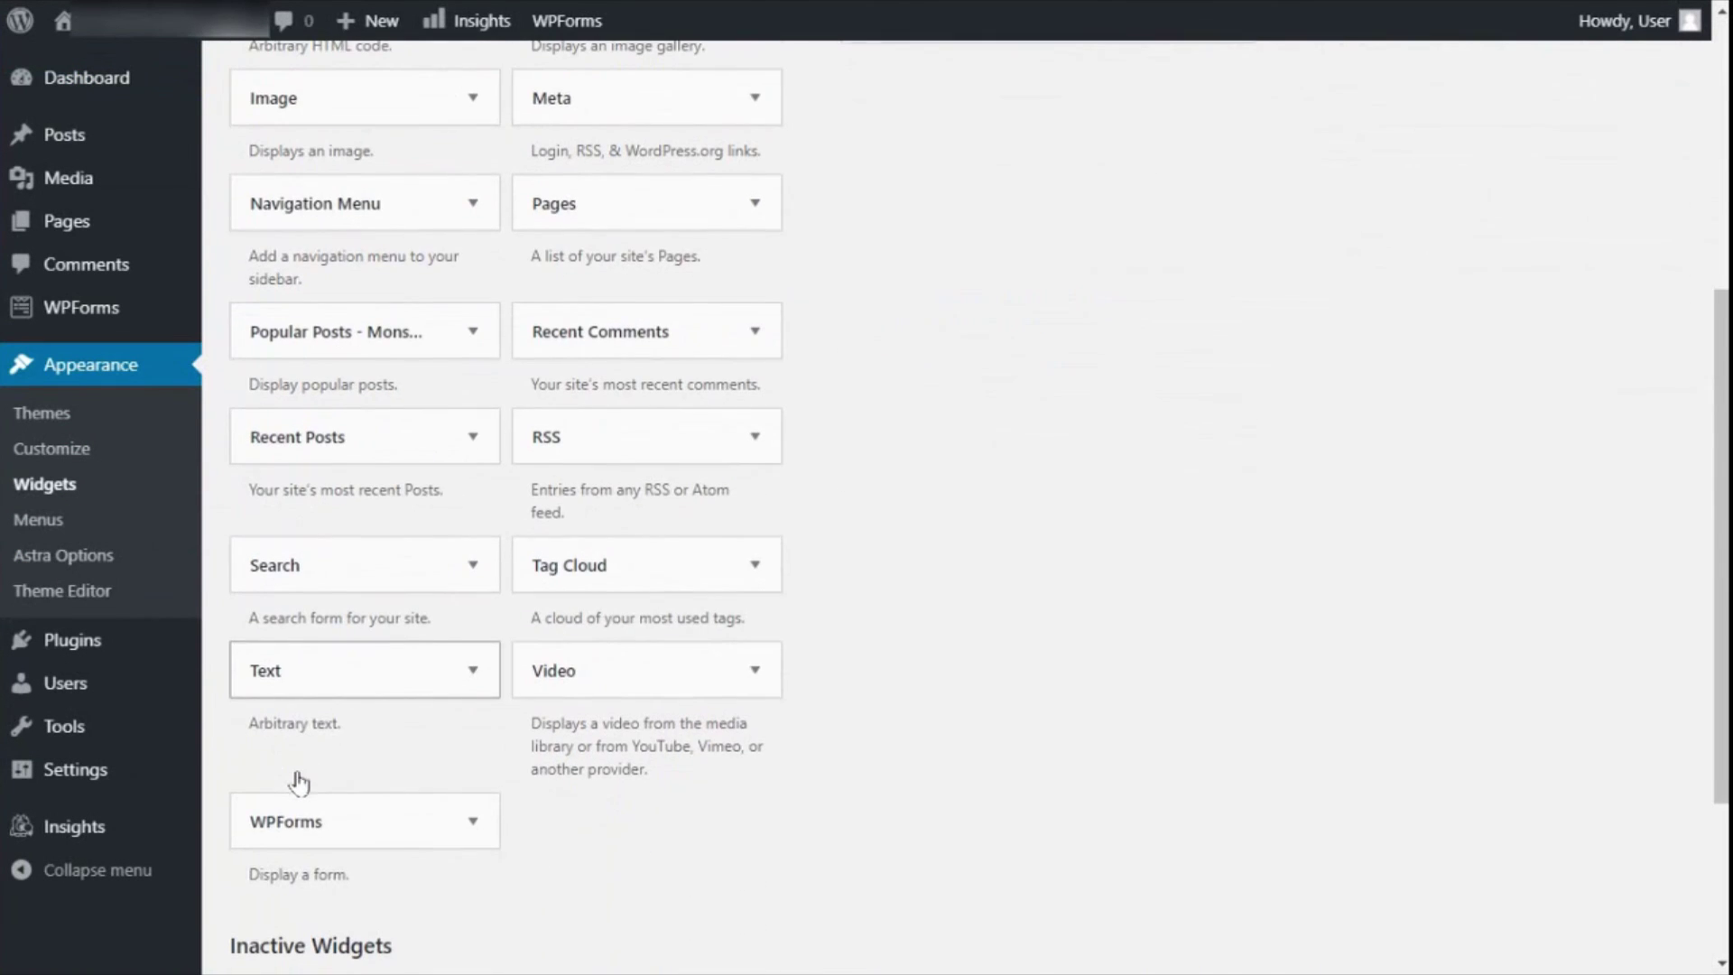
pyautogui.click(329, 826)
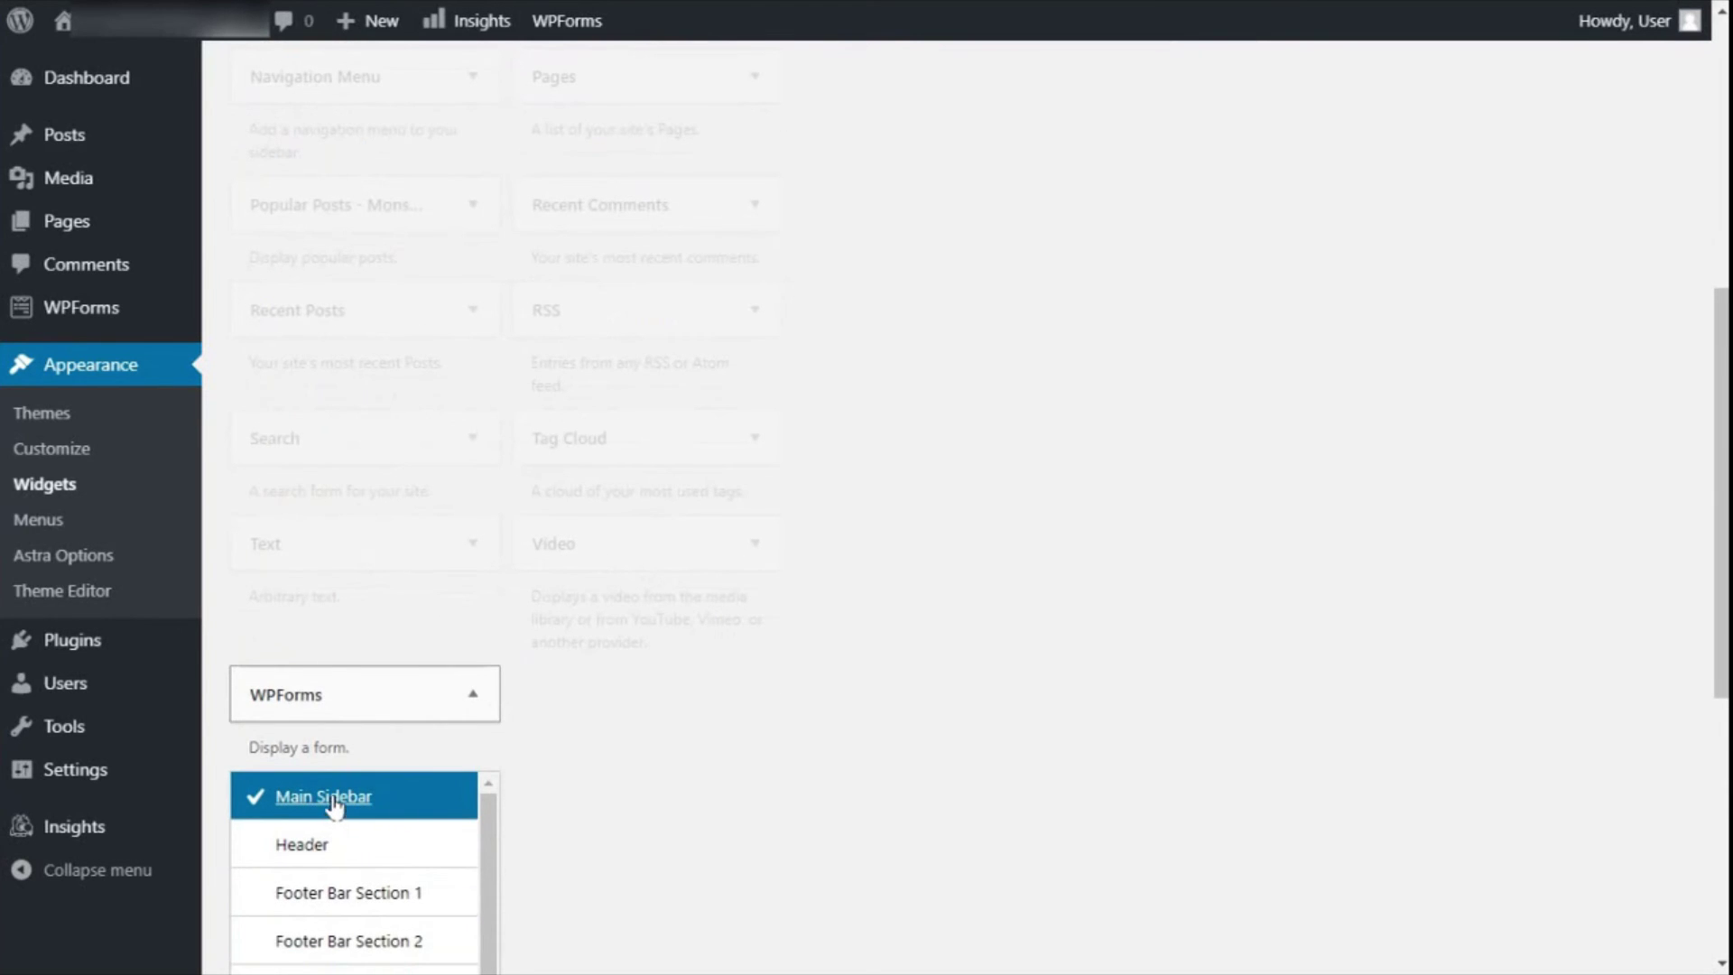
pyautogui.scroll(-4, 542, 766)
pyautogui.click(404, 806)
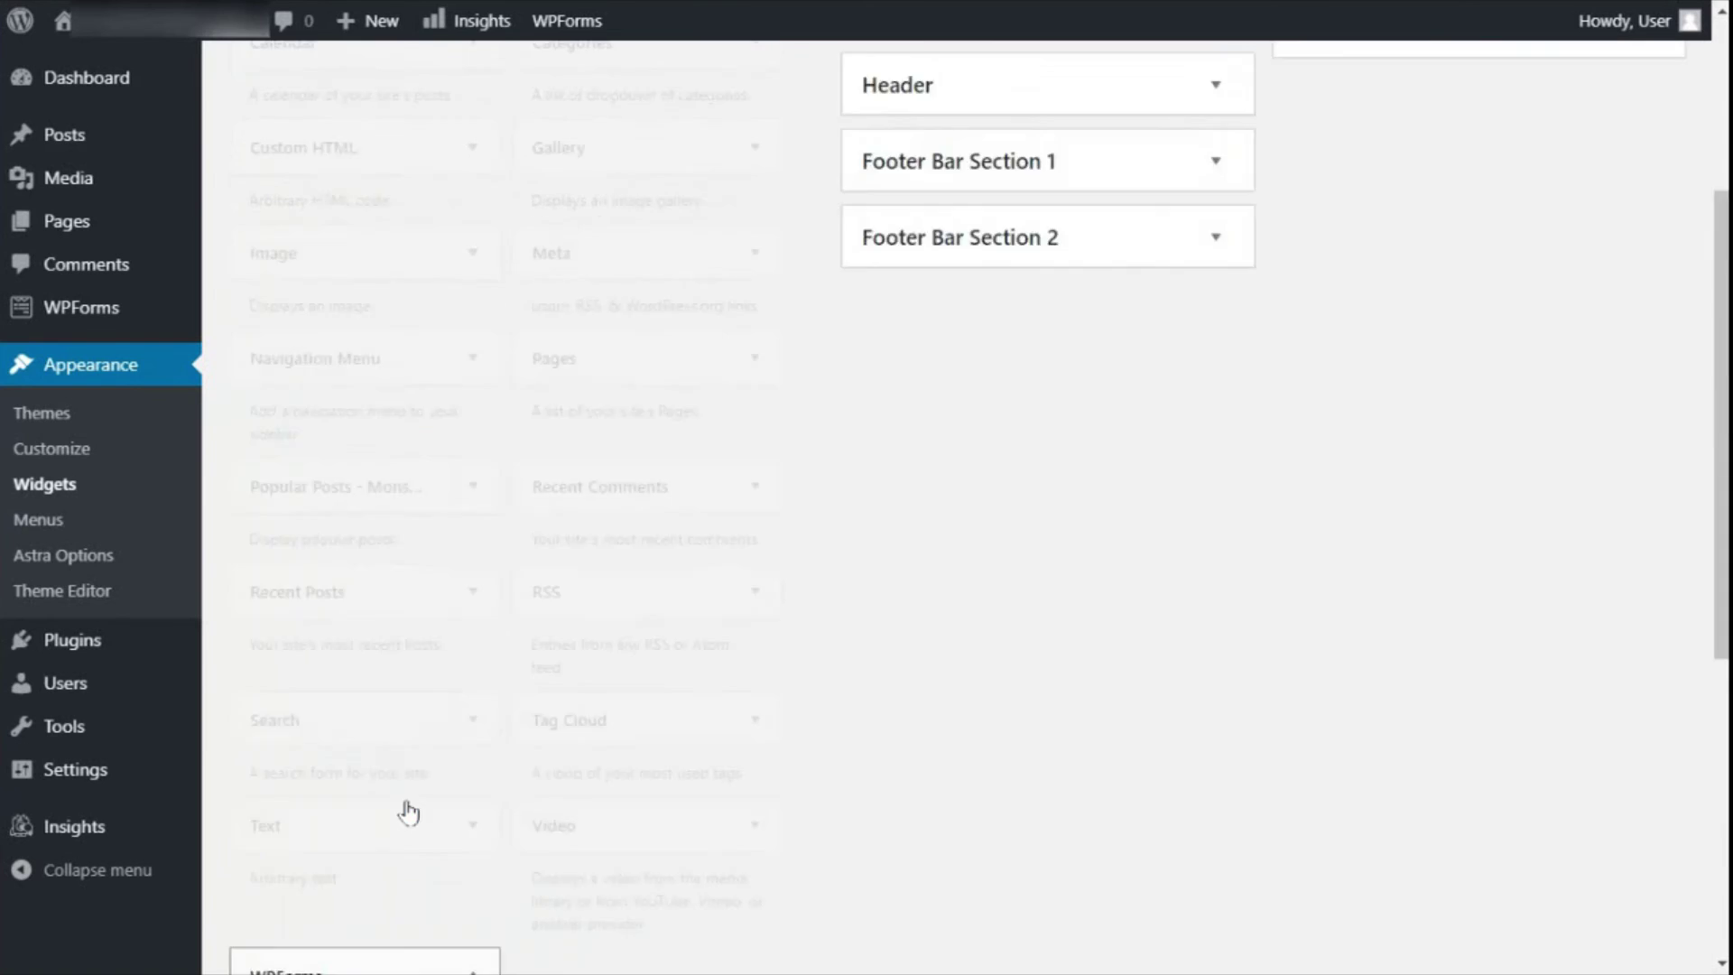
pyautogui.scroll(-5, 409, 812)
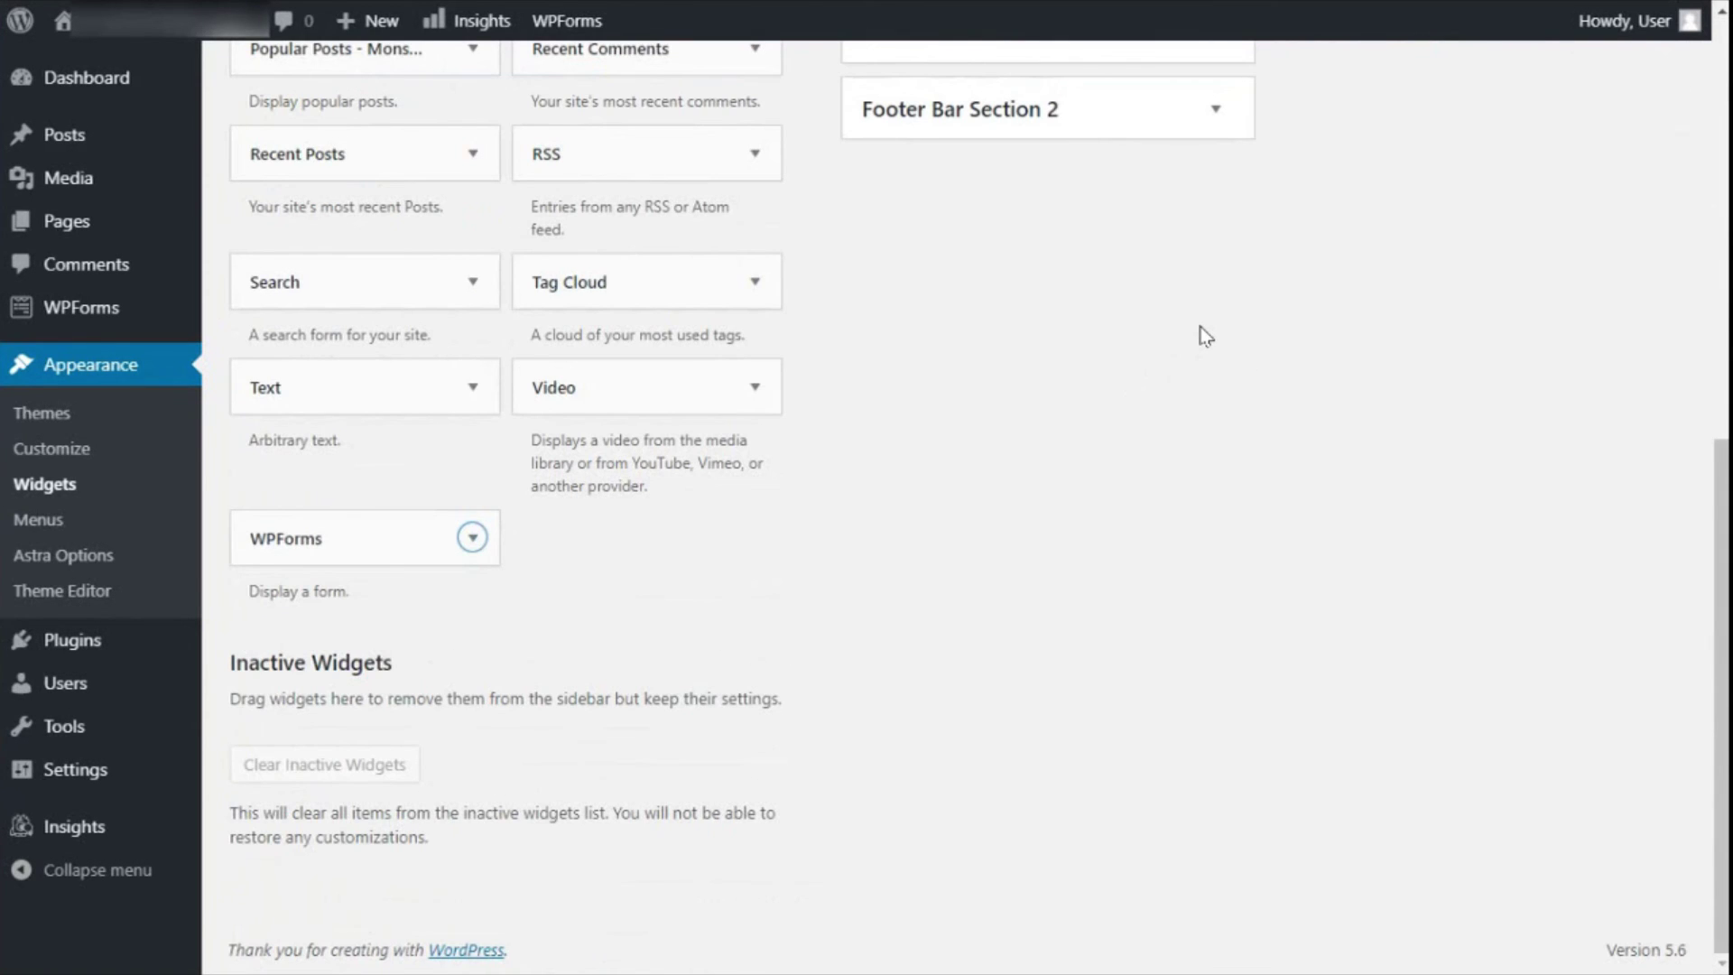
pyautogui.scroll(8, 1206, 336)
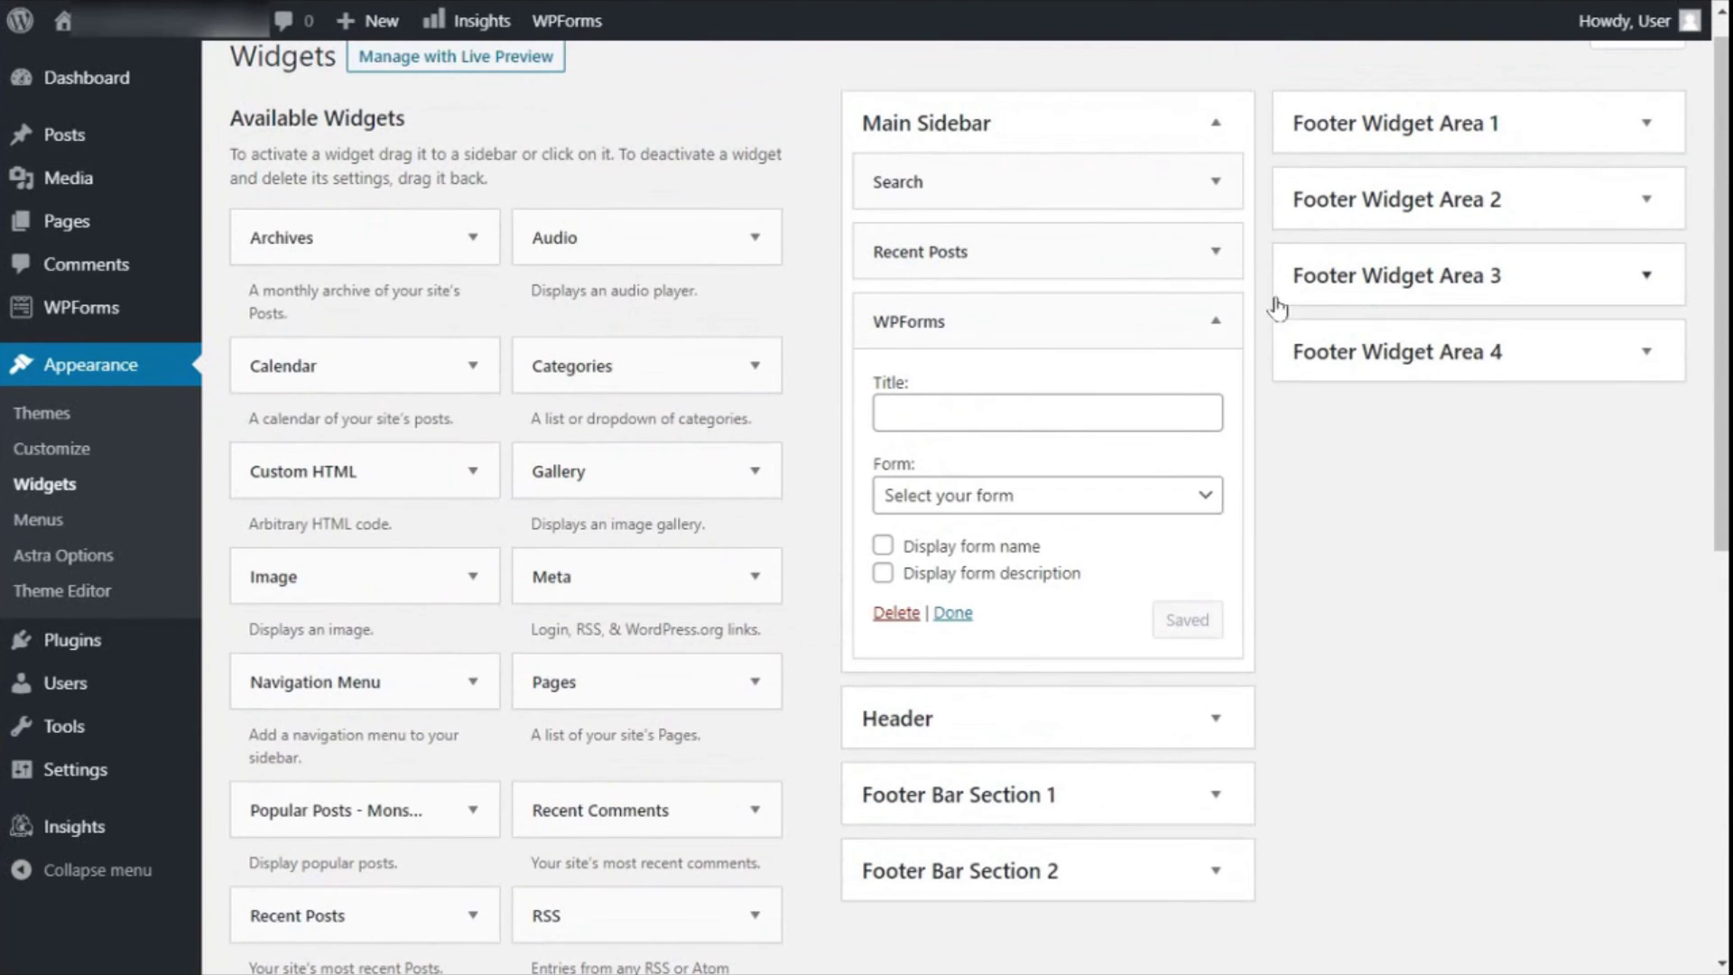
pyautogui.moveTo(1033, 331); pyautogui.dragTo(1047, 193)
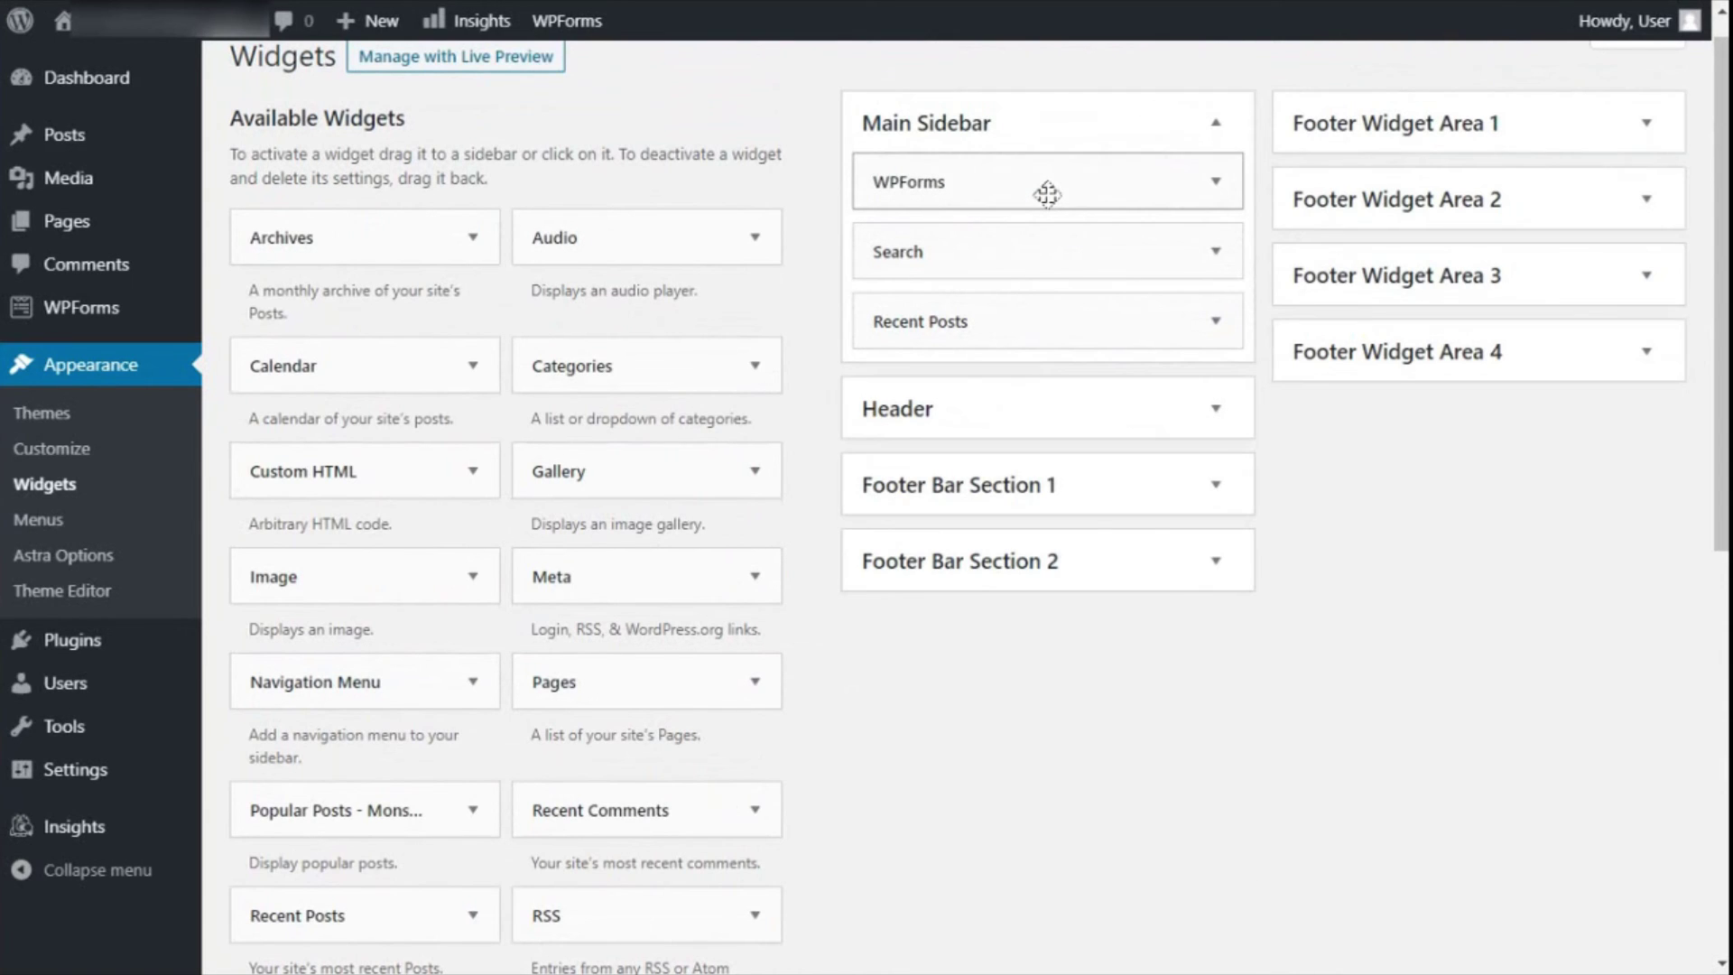
# Title the widget 'Contact Us', choose My Contact Form, enable Display form name, and save
pyautogui.click(1222, 183)
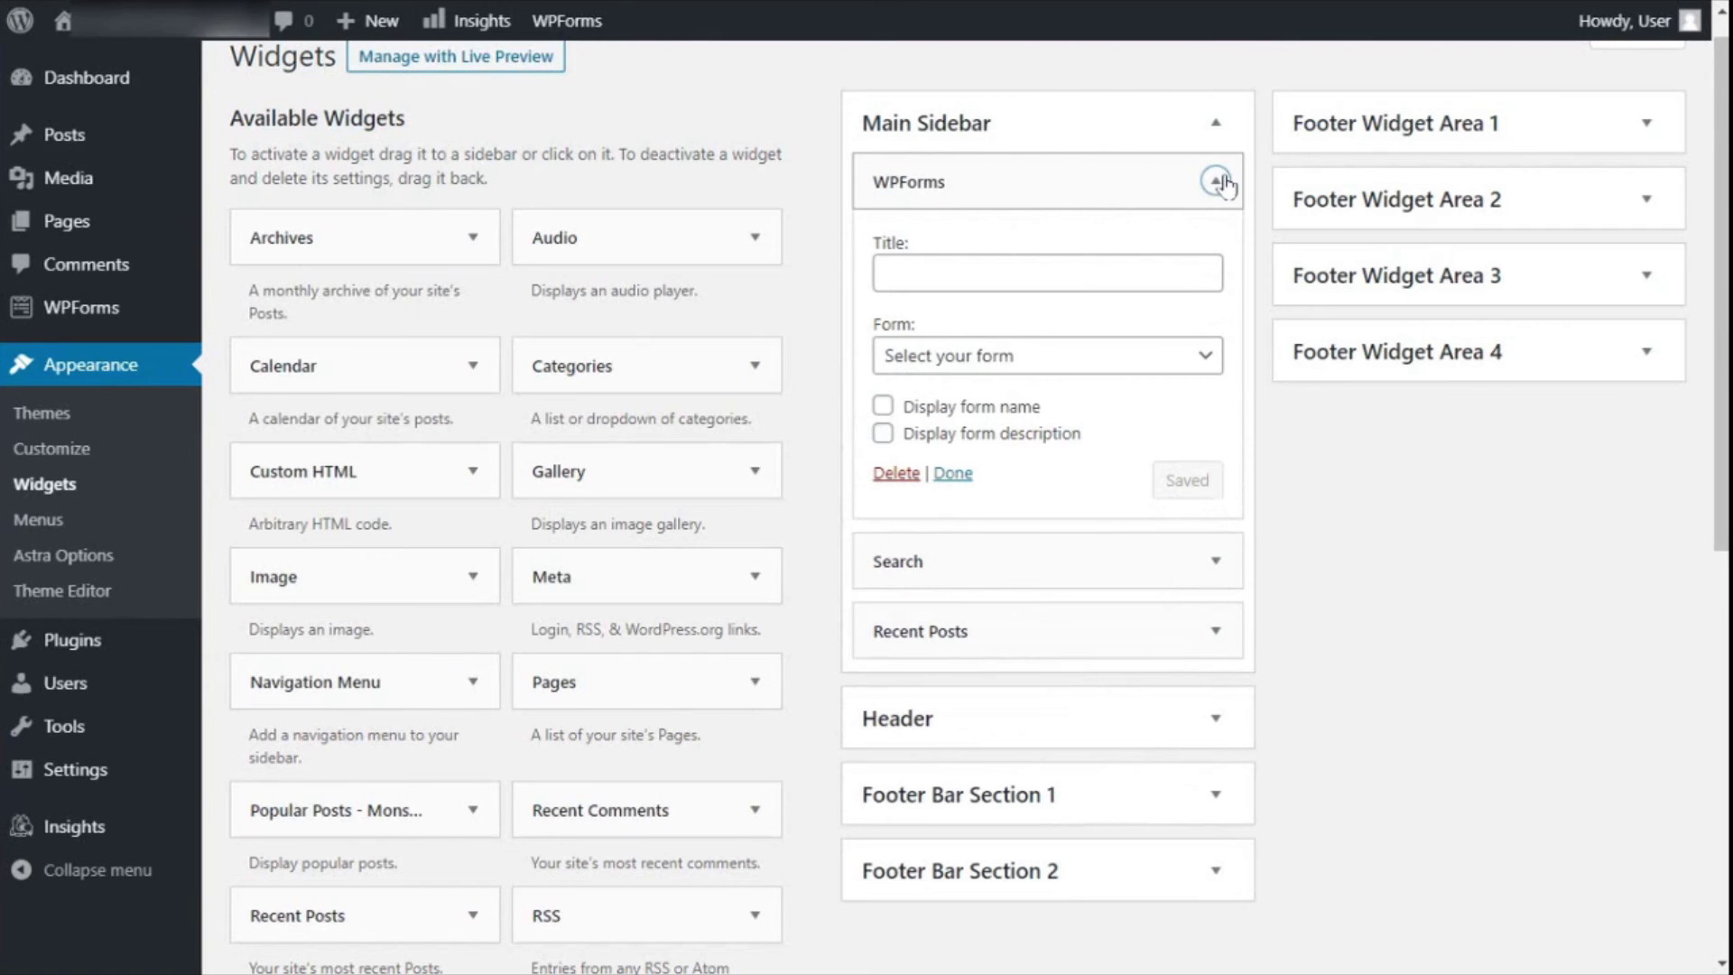
pyautogui.click(1132, 265)
pyautogui.write('Contact Us')
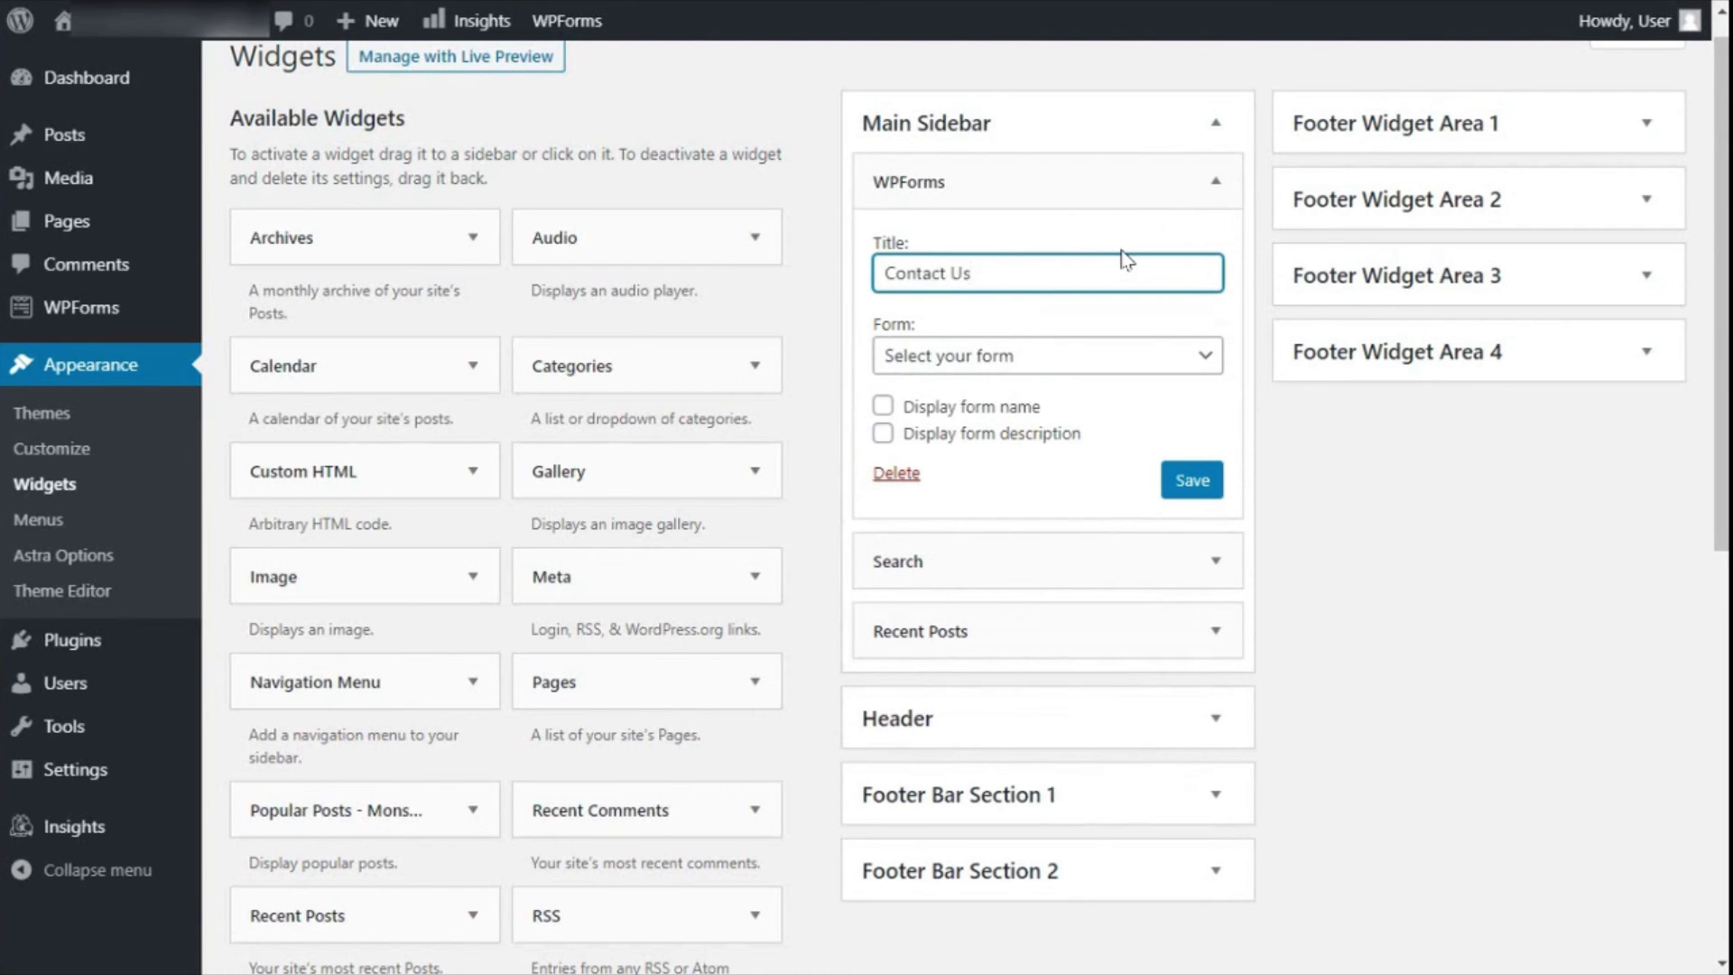
pyautogui.click(1203, 357)
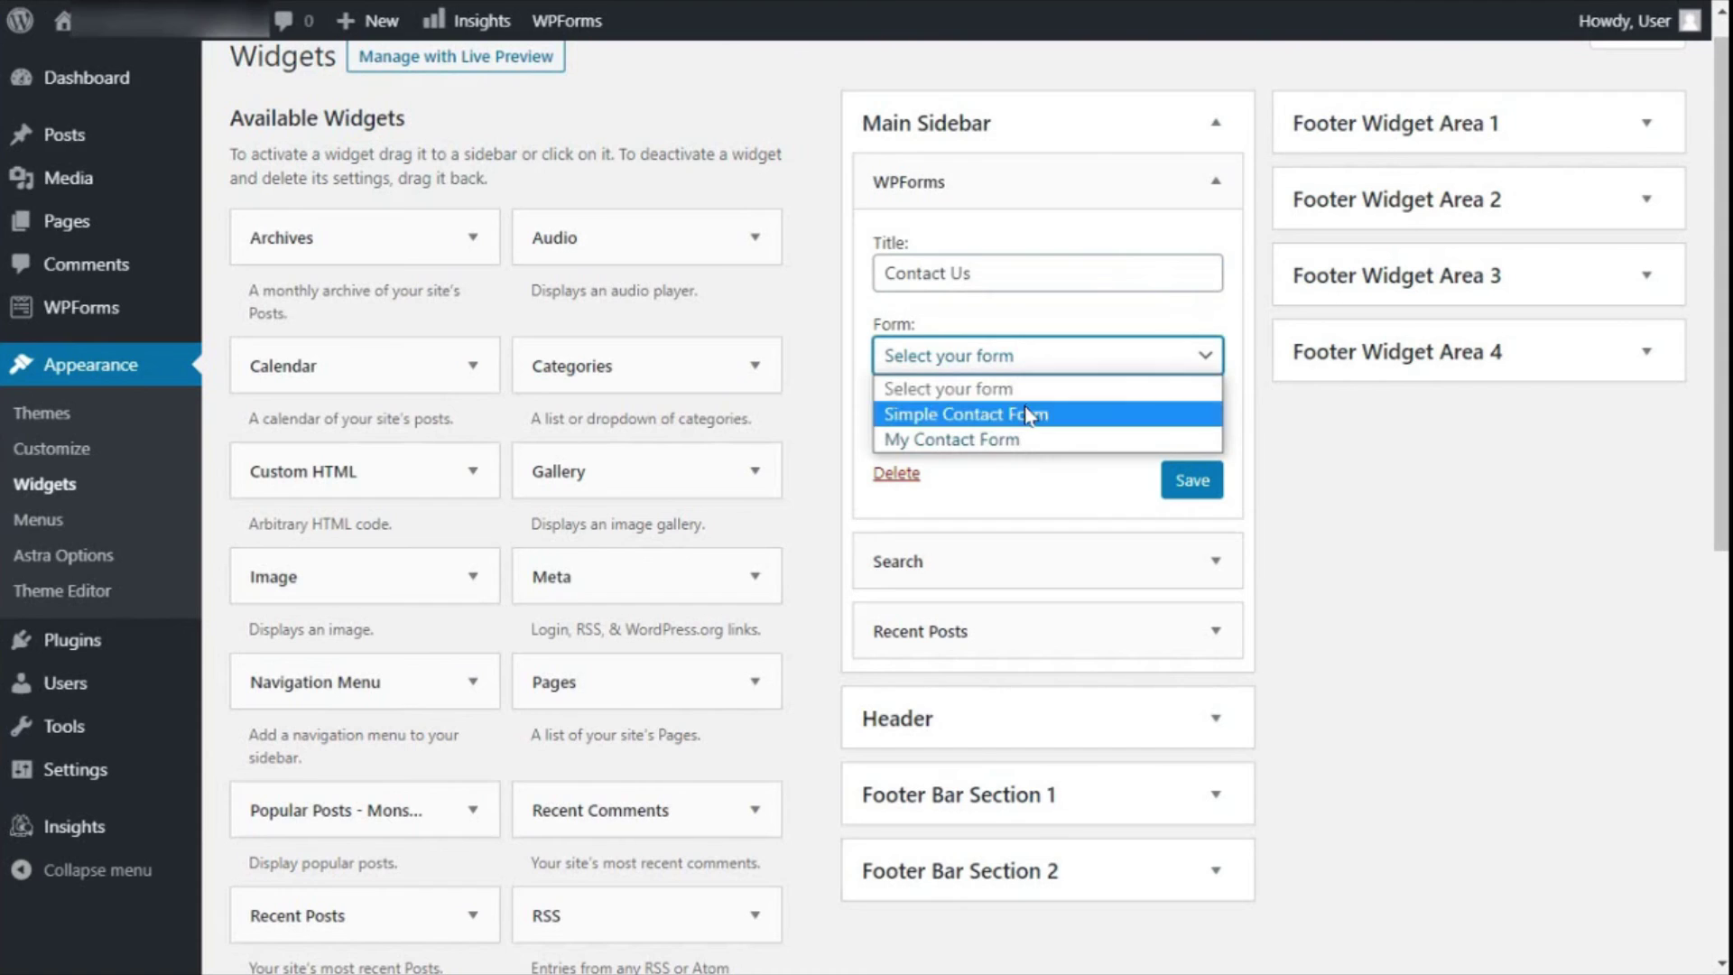
pyautogui.click(1029, 438)
pyautogui.click(883, 406)
pyautogui.click(1188, 484)
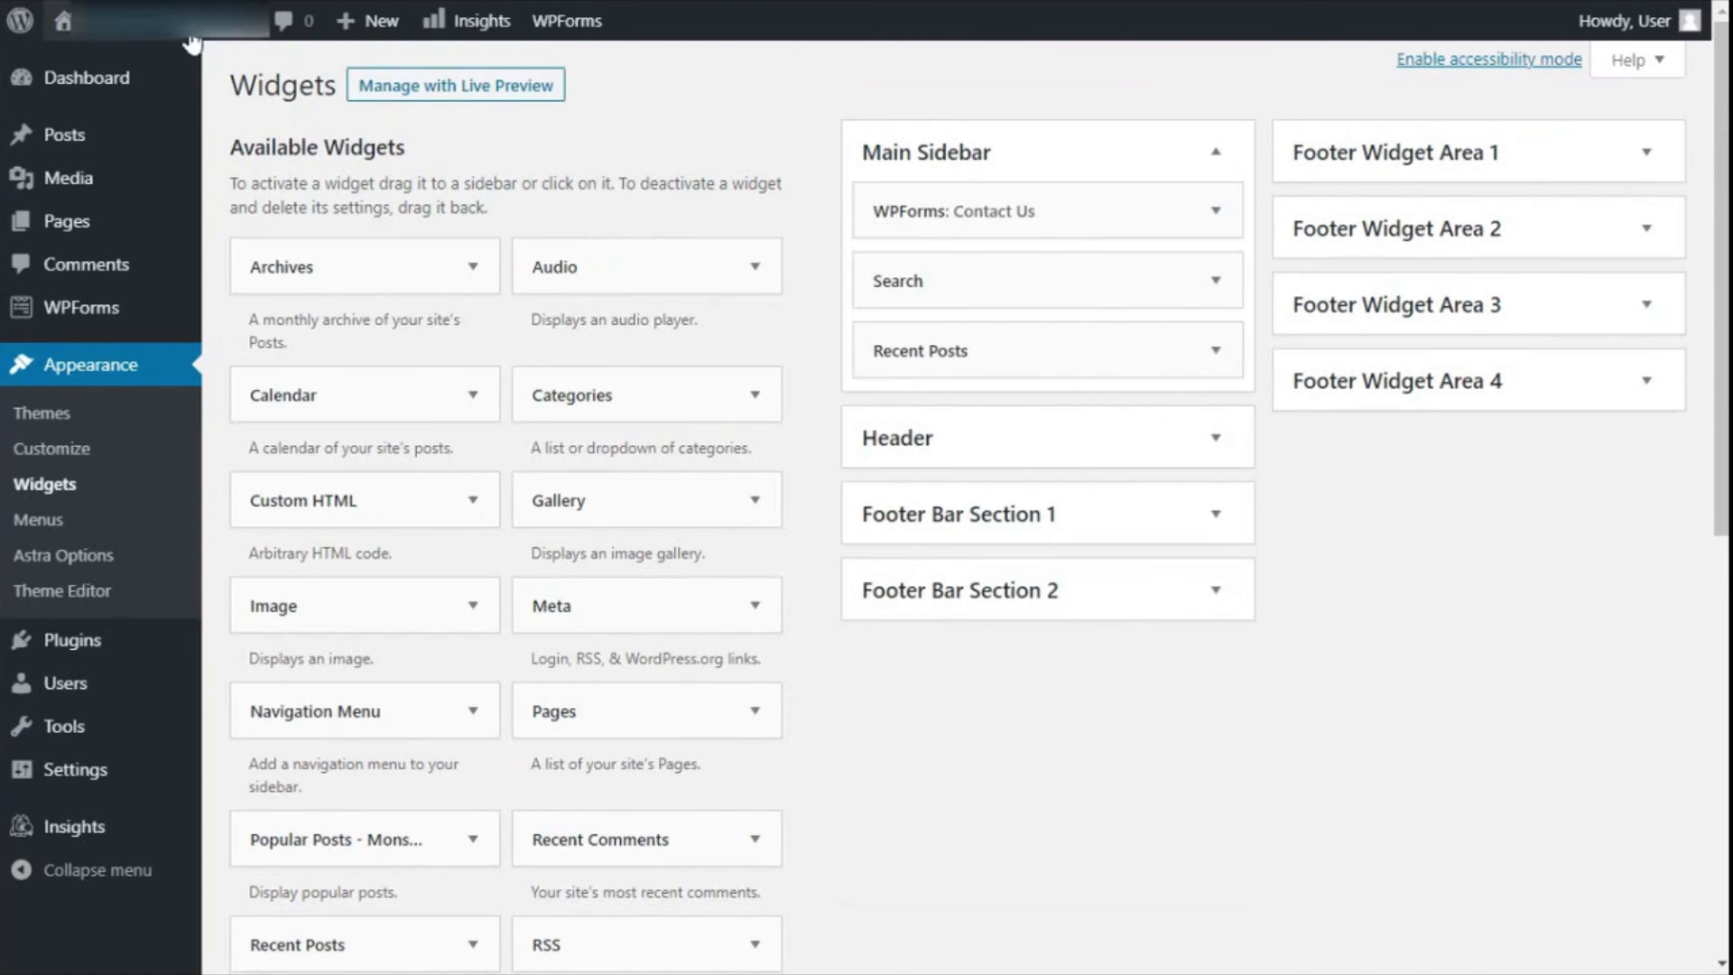
# Visit the live site and open the Contact Us page to check the form and sidebar widget
pyautogui.click(87, 63)
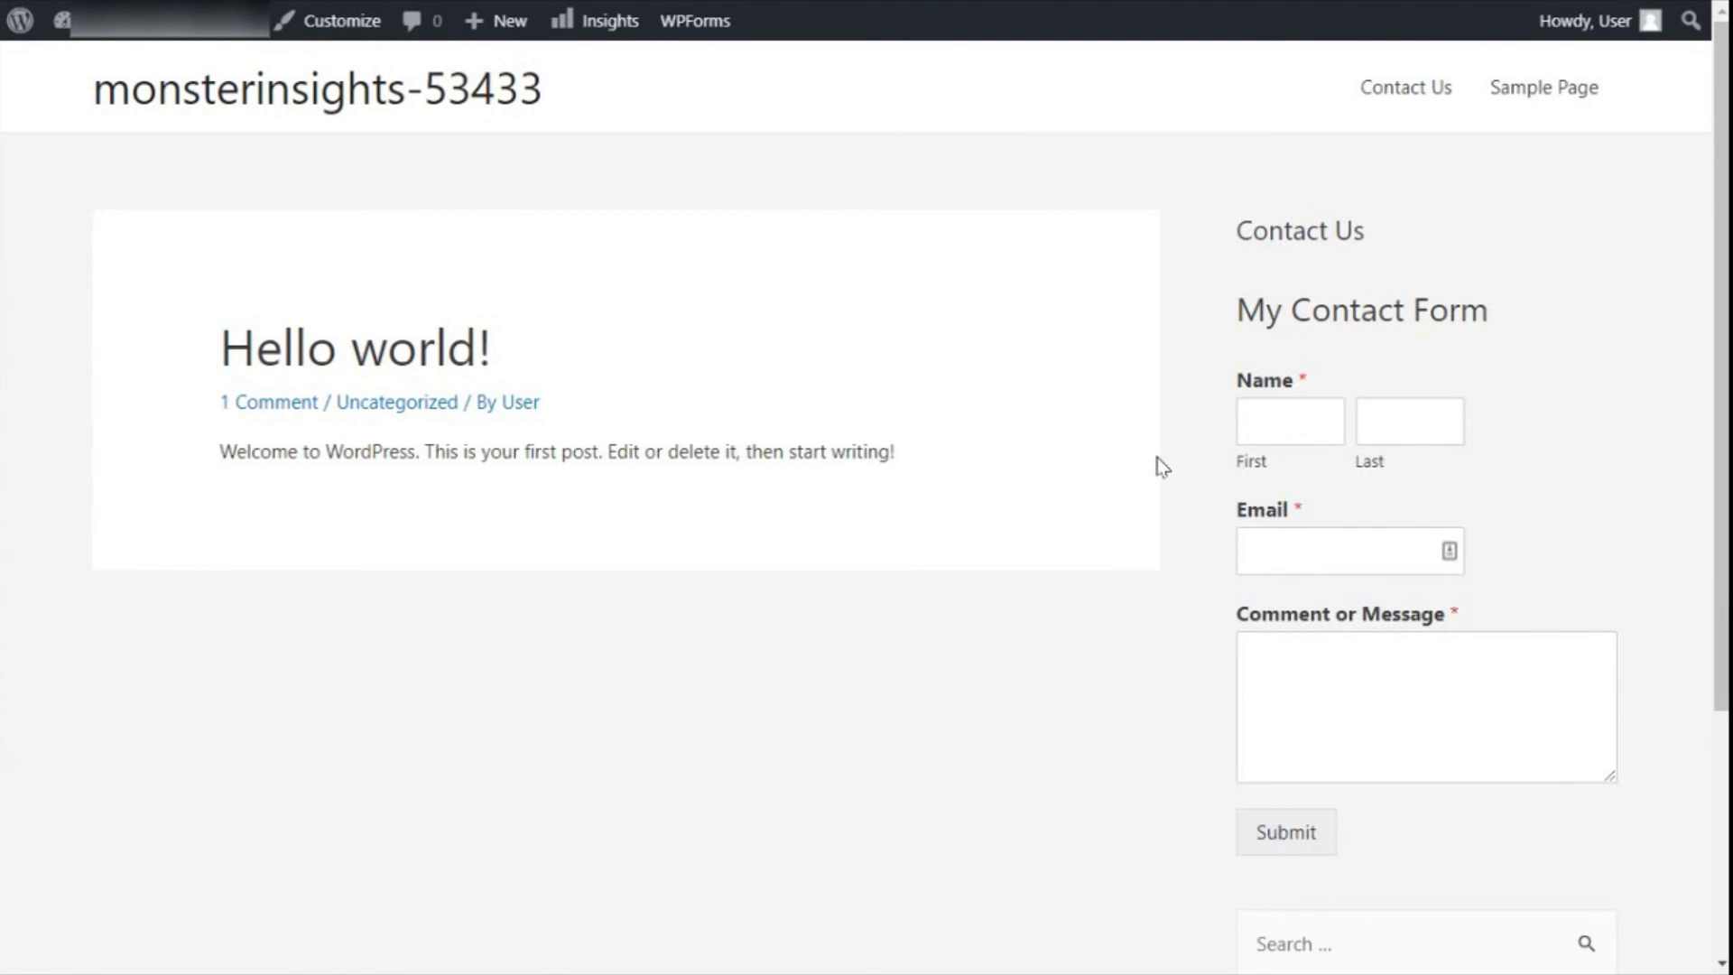
pyautogui.click(1394, 95)
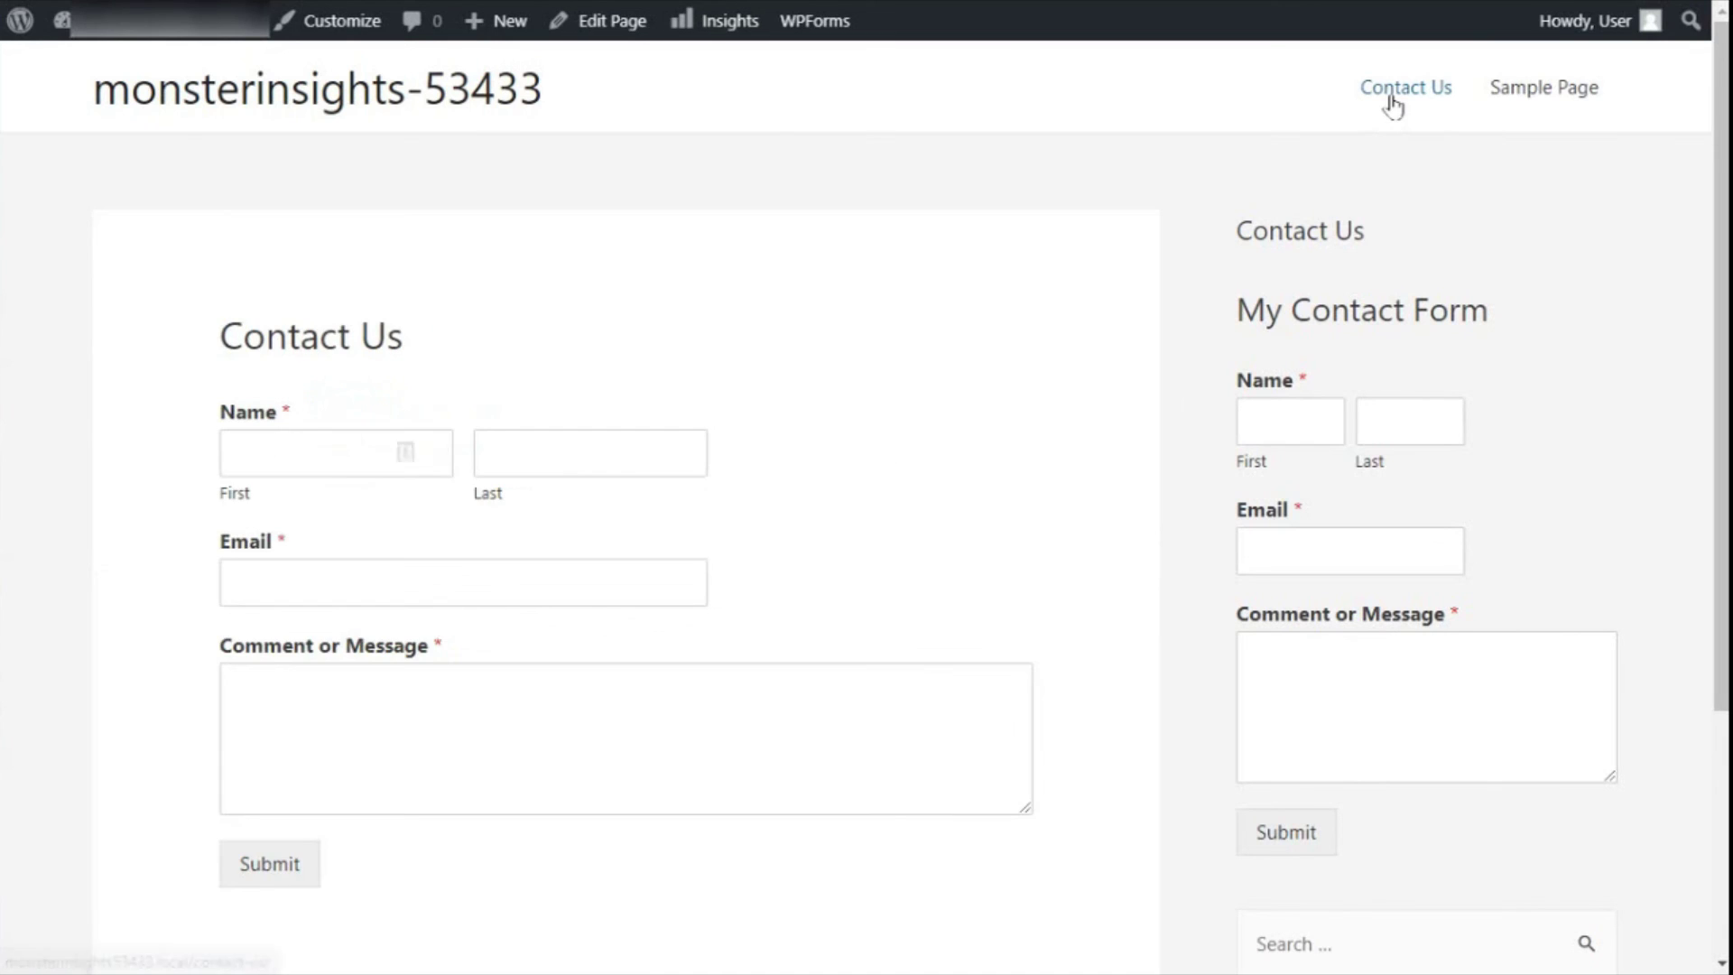
pyautogui.scroll(-2, 1024, 308)
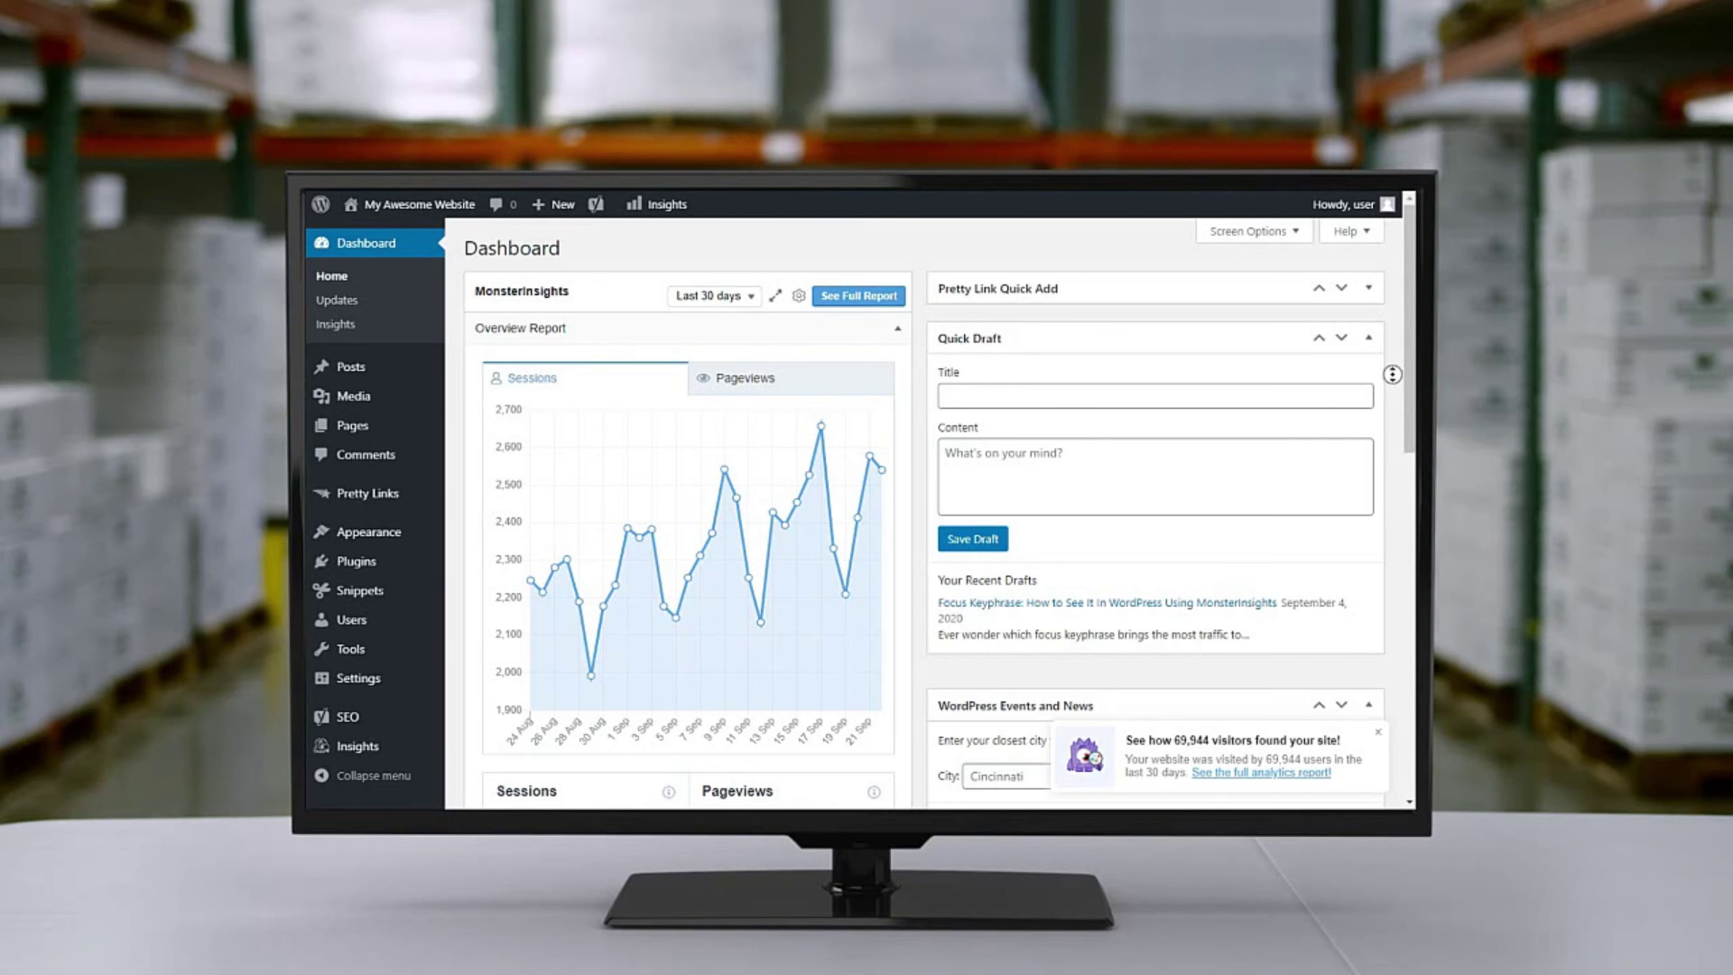
# Open MonsterInsights Reports and review the Overview's sessions, countries, referrals and top posts for Aug 24 – Sep 22, 2020
pyautogui.scroll(-5, 1394, 391)
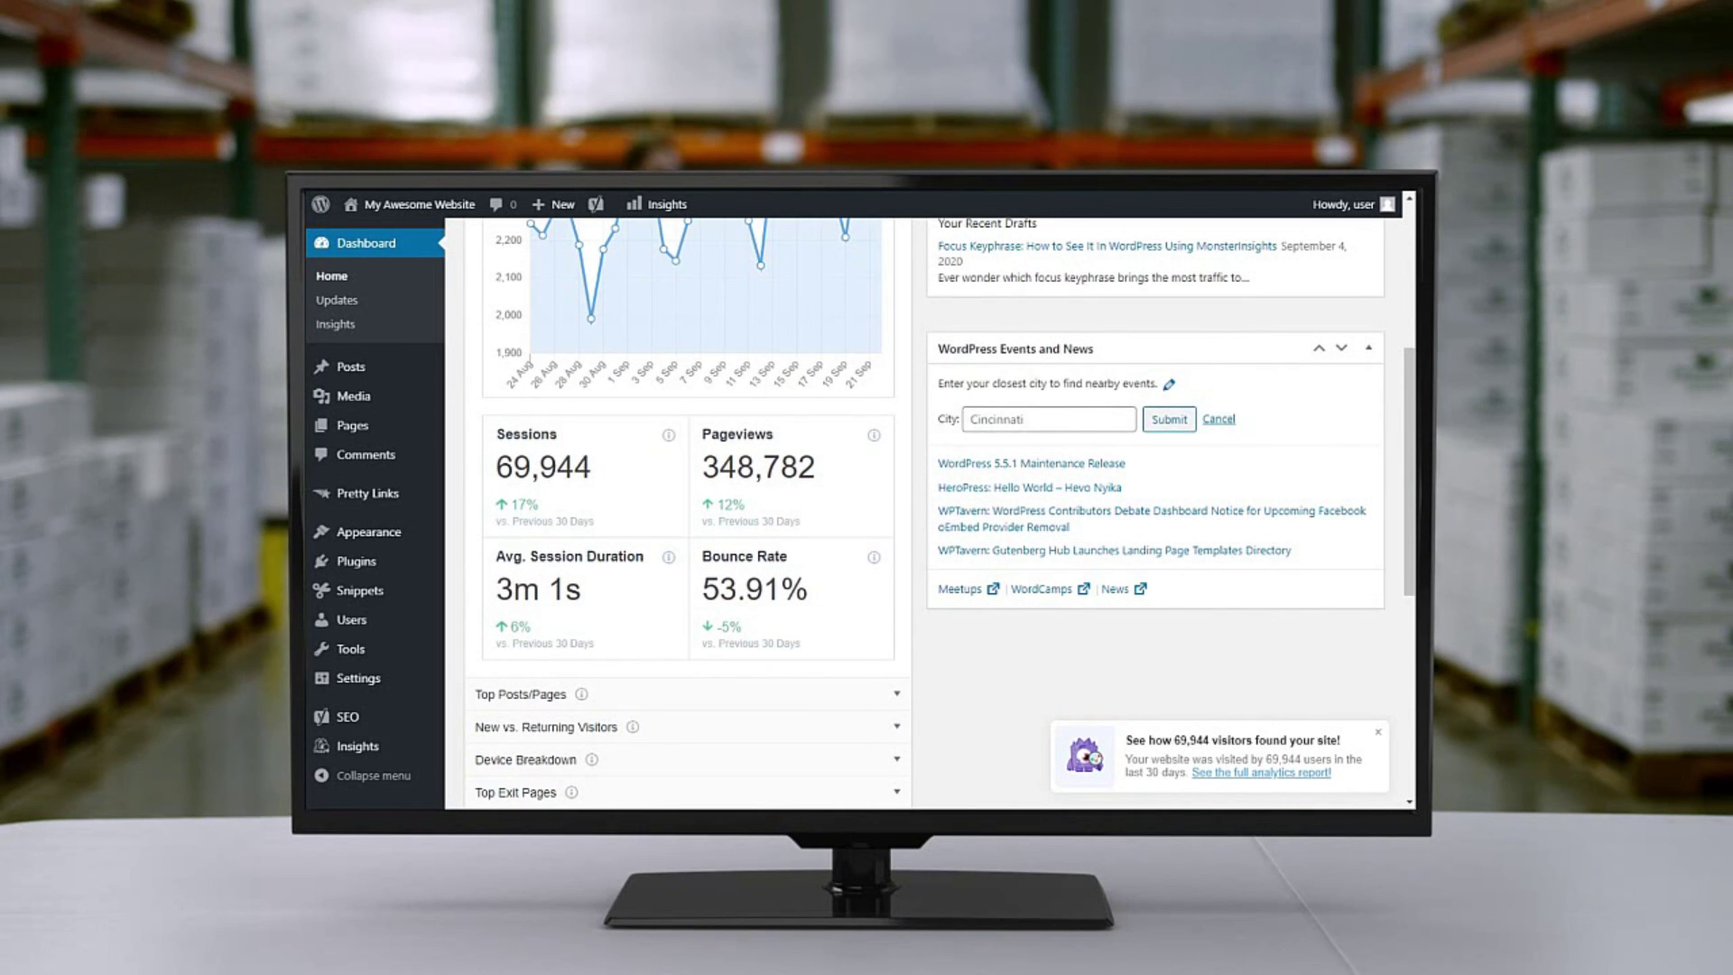
pyautogui.moveTo(361, 746)
pyautogui.click(474, 674)
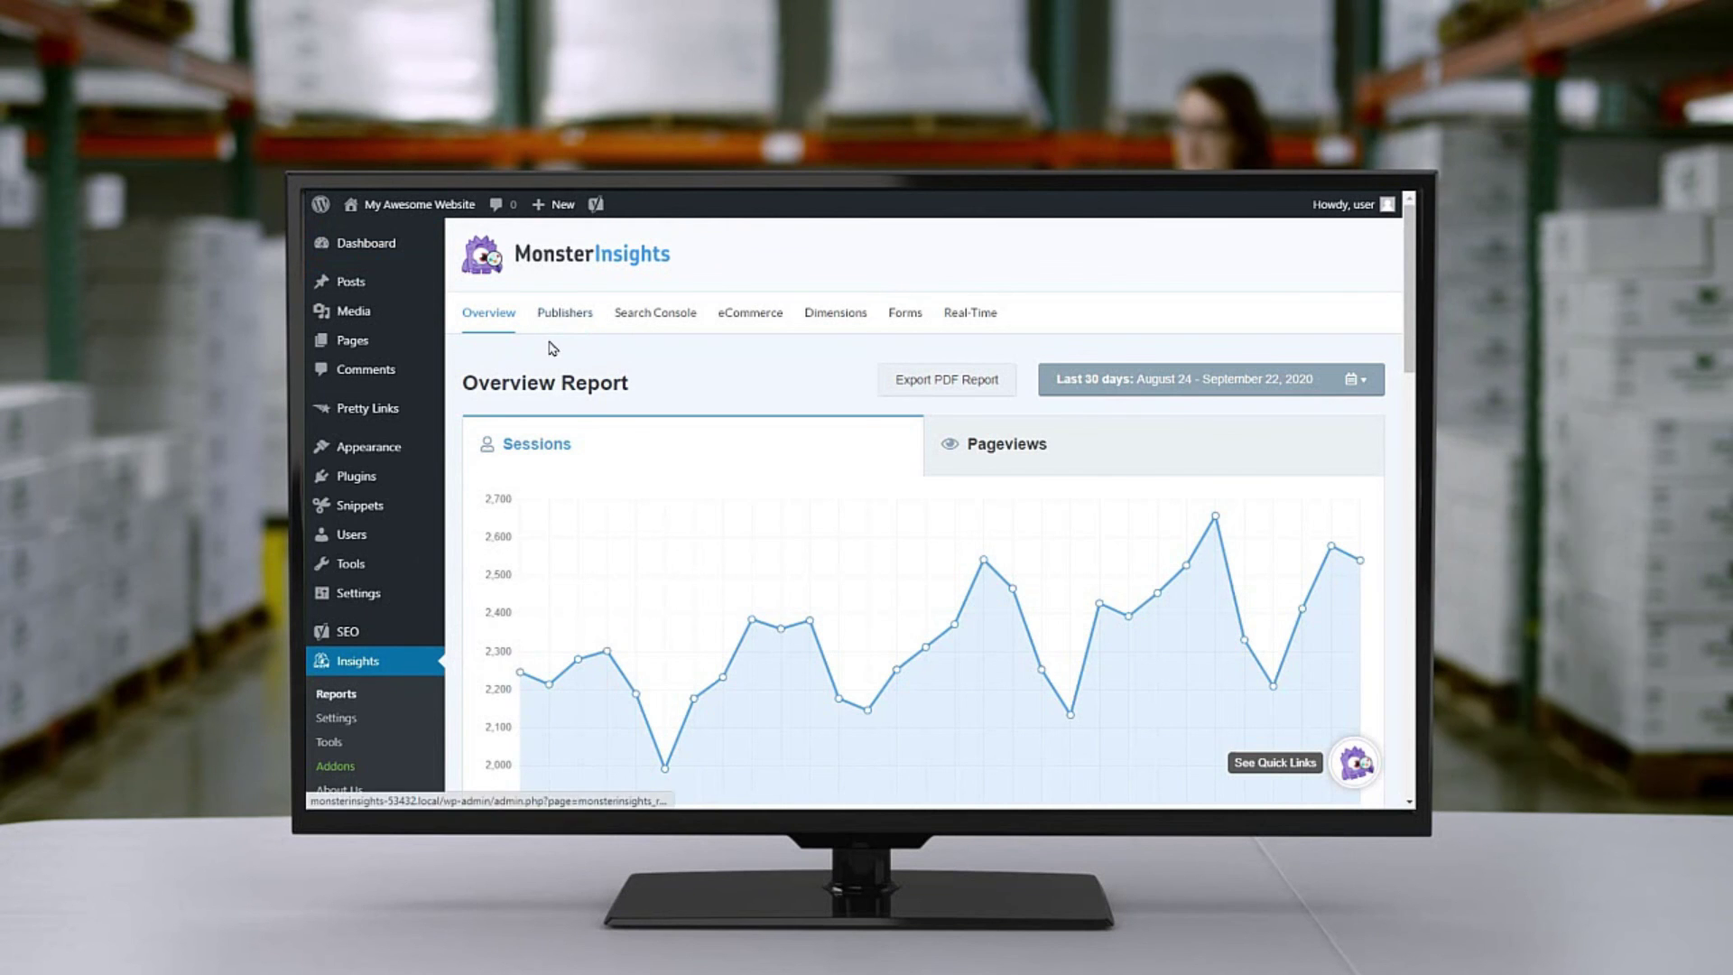
pyautogui.scroll(-5, 552, 348)
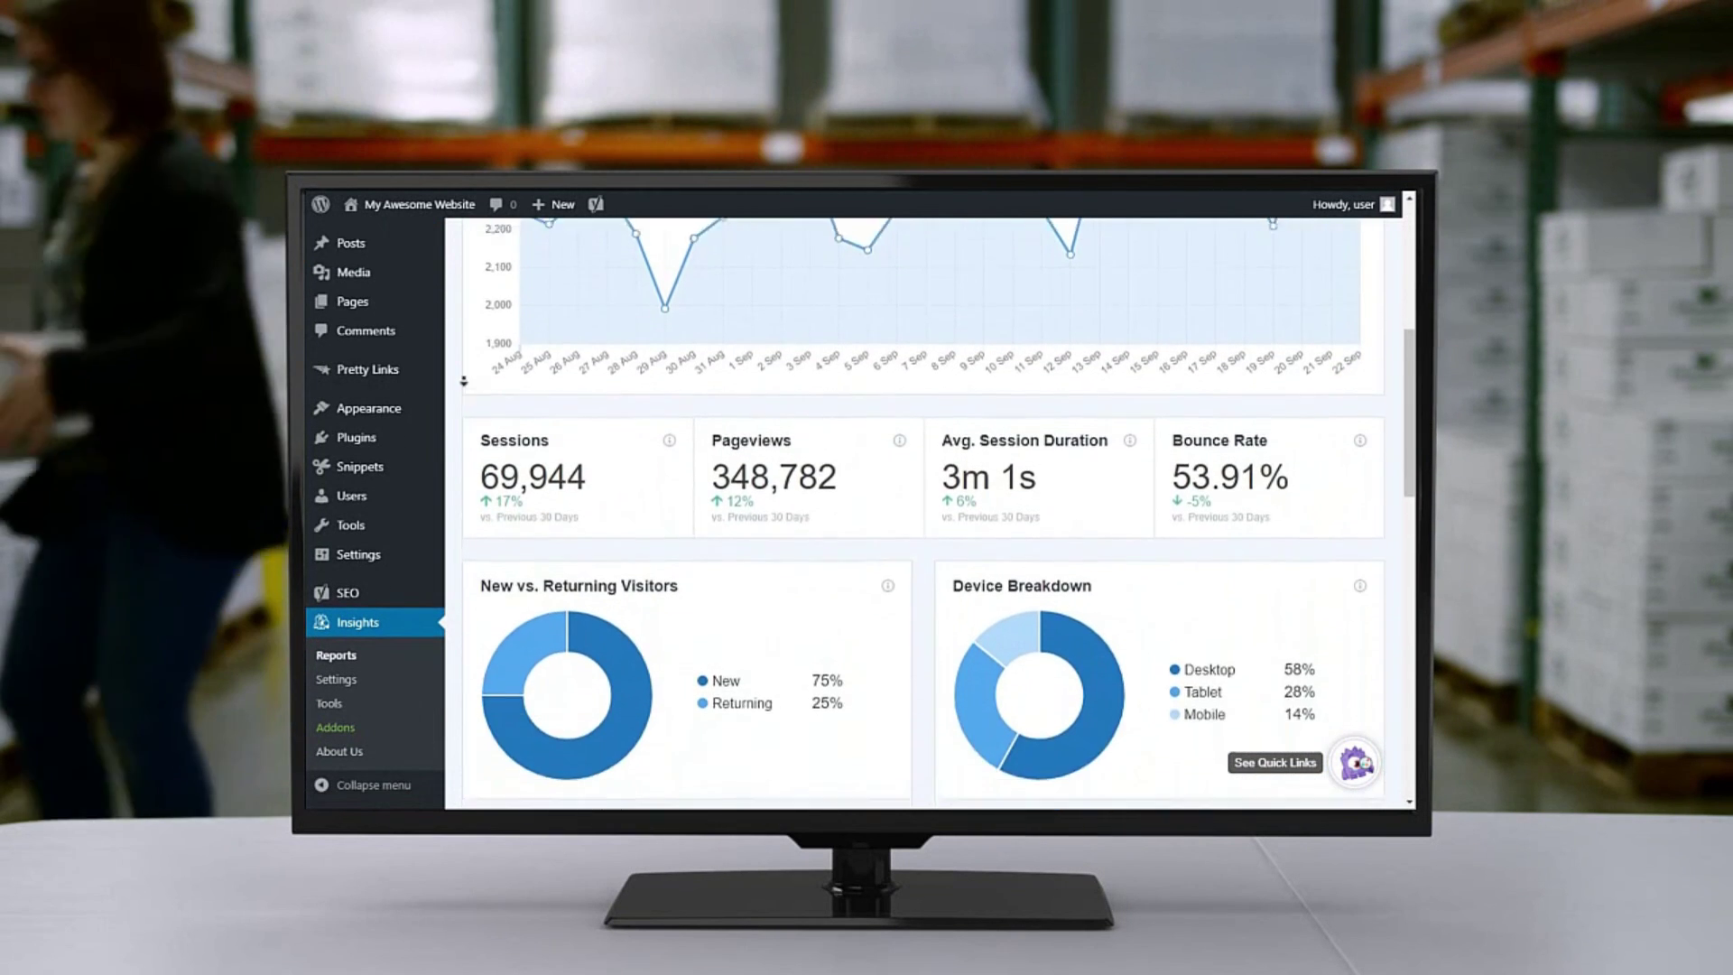
pyautogui.scroll(-6, 463, 381)
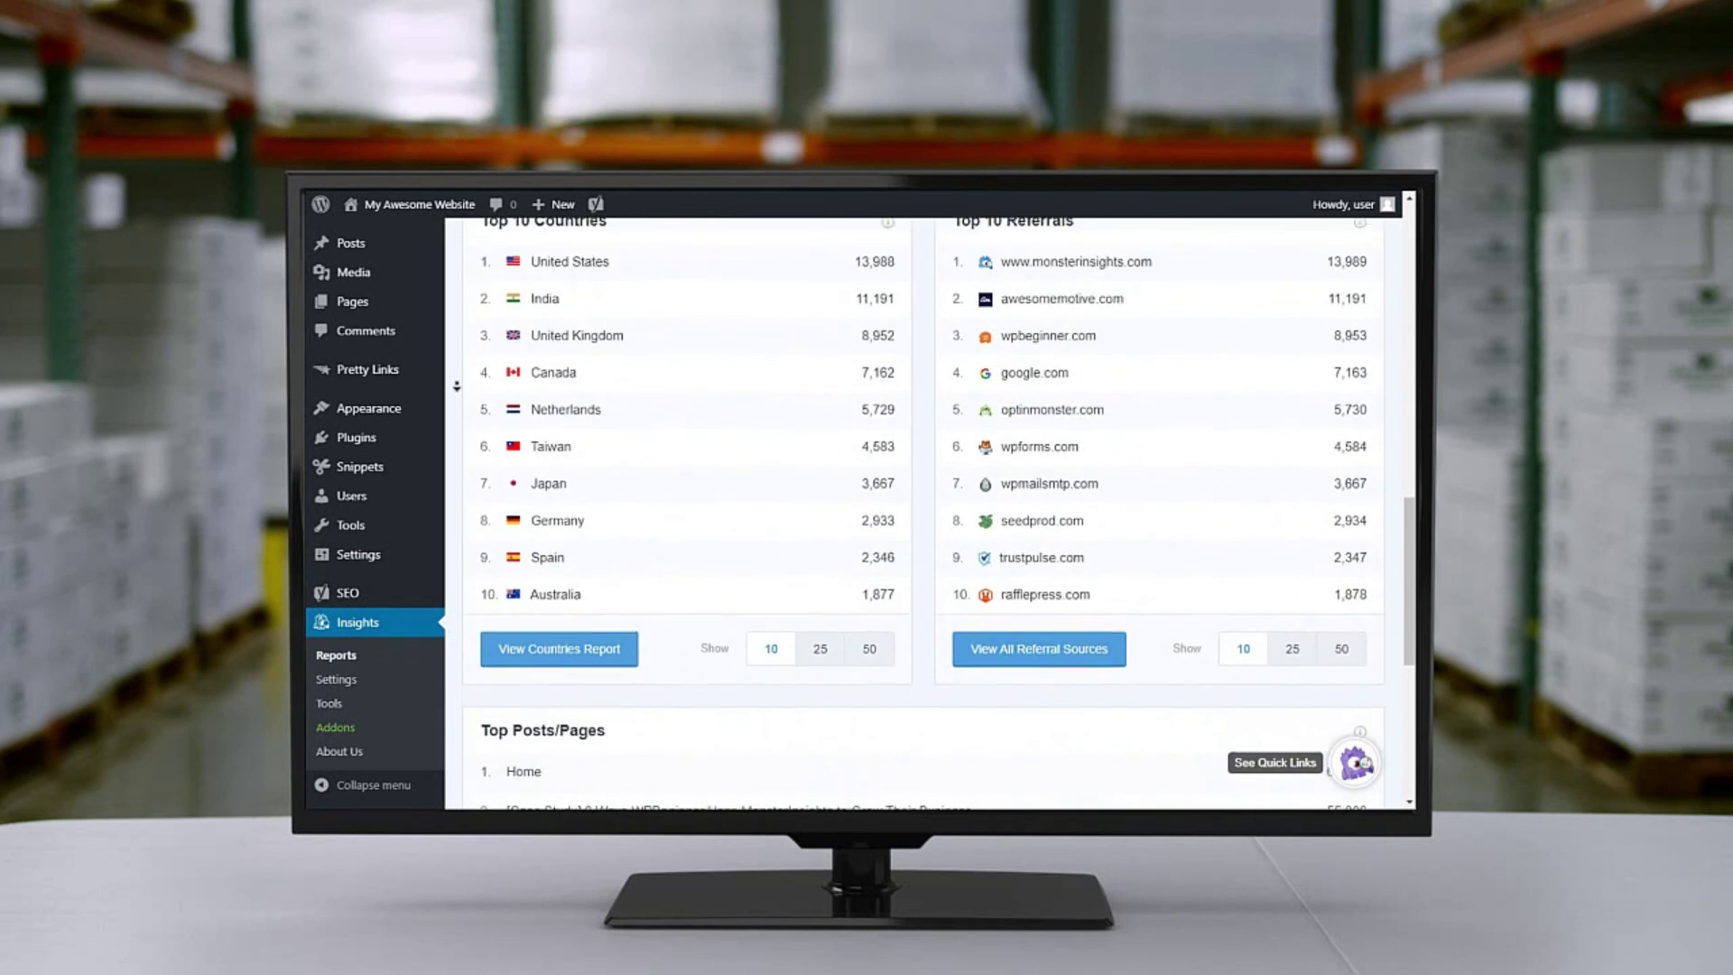
pyautogui.scroll(-5, 457, 386)
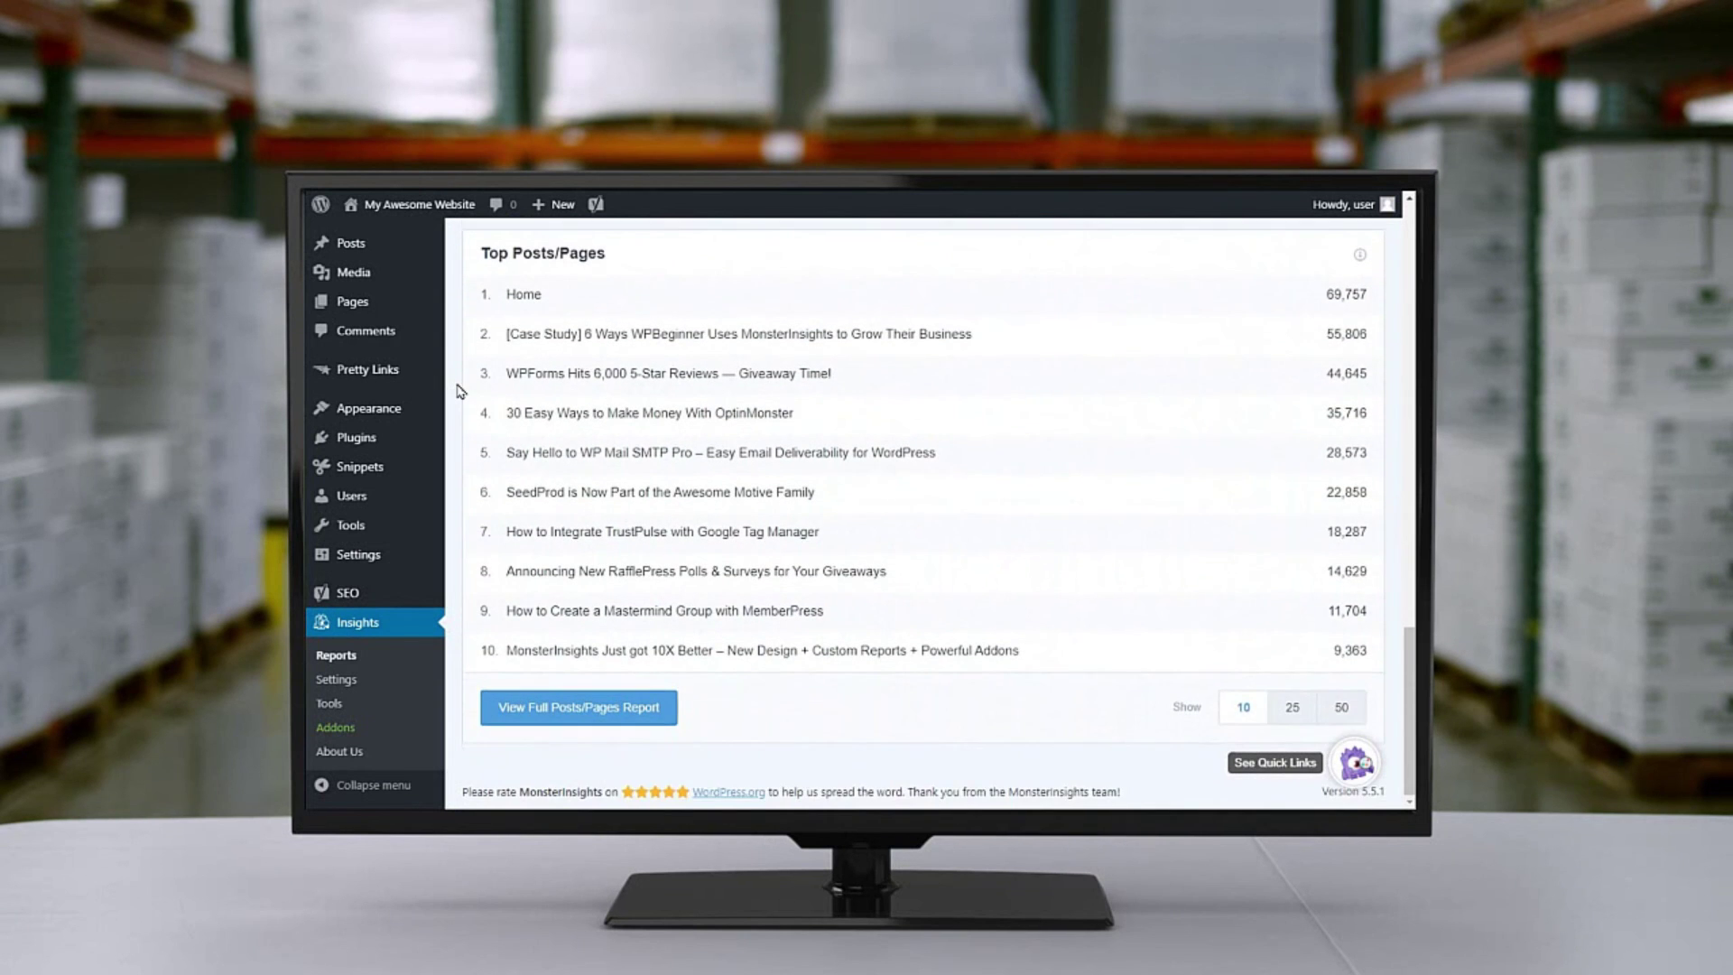
pyautogui.scroll(8, 458, 380)
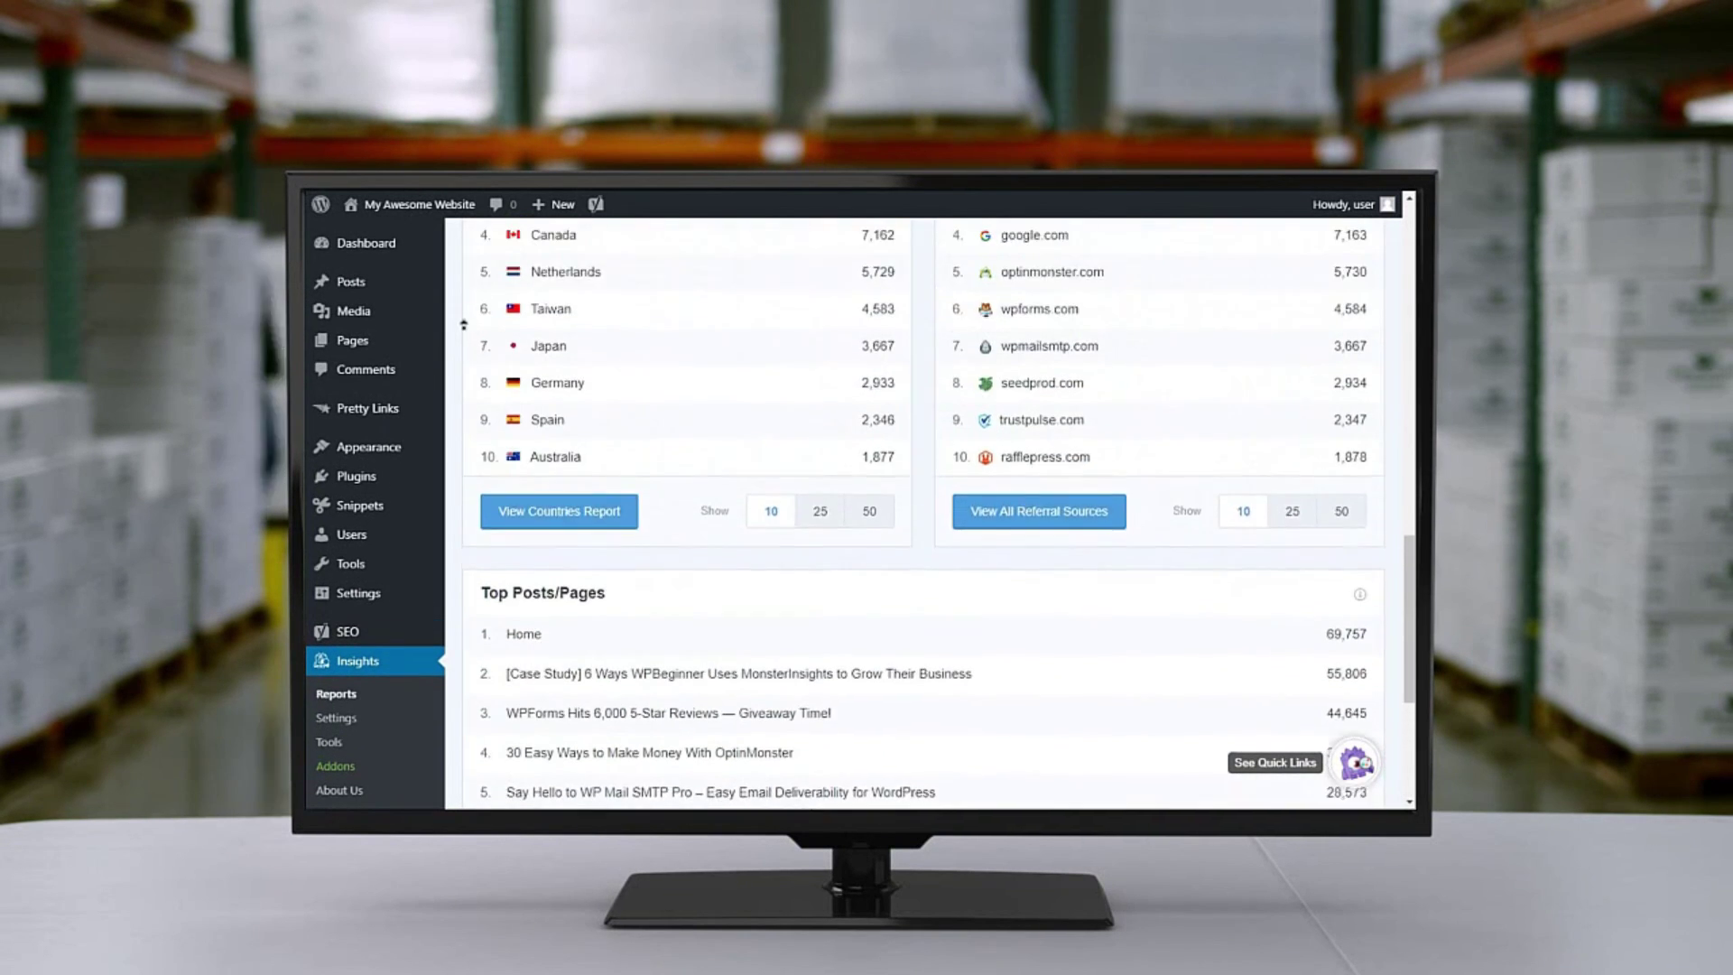
pyautogui.scroll(10, 463, 323)
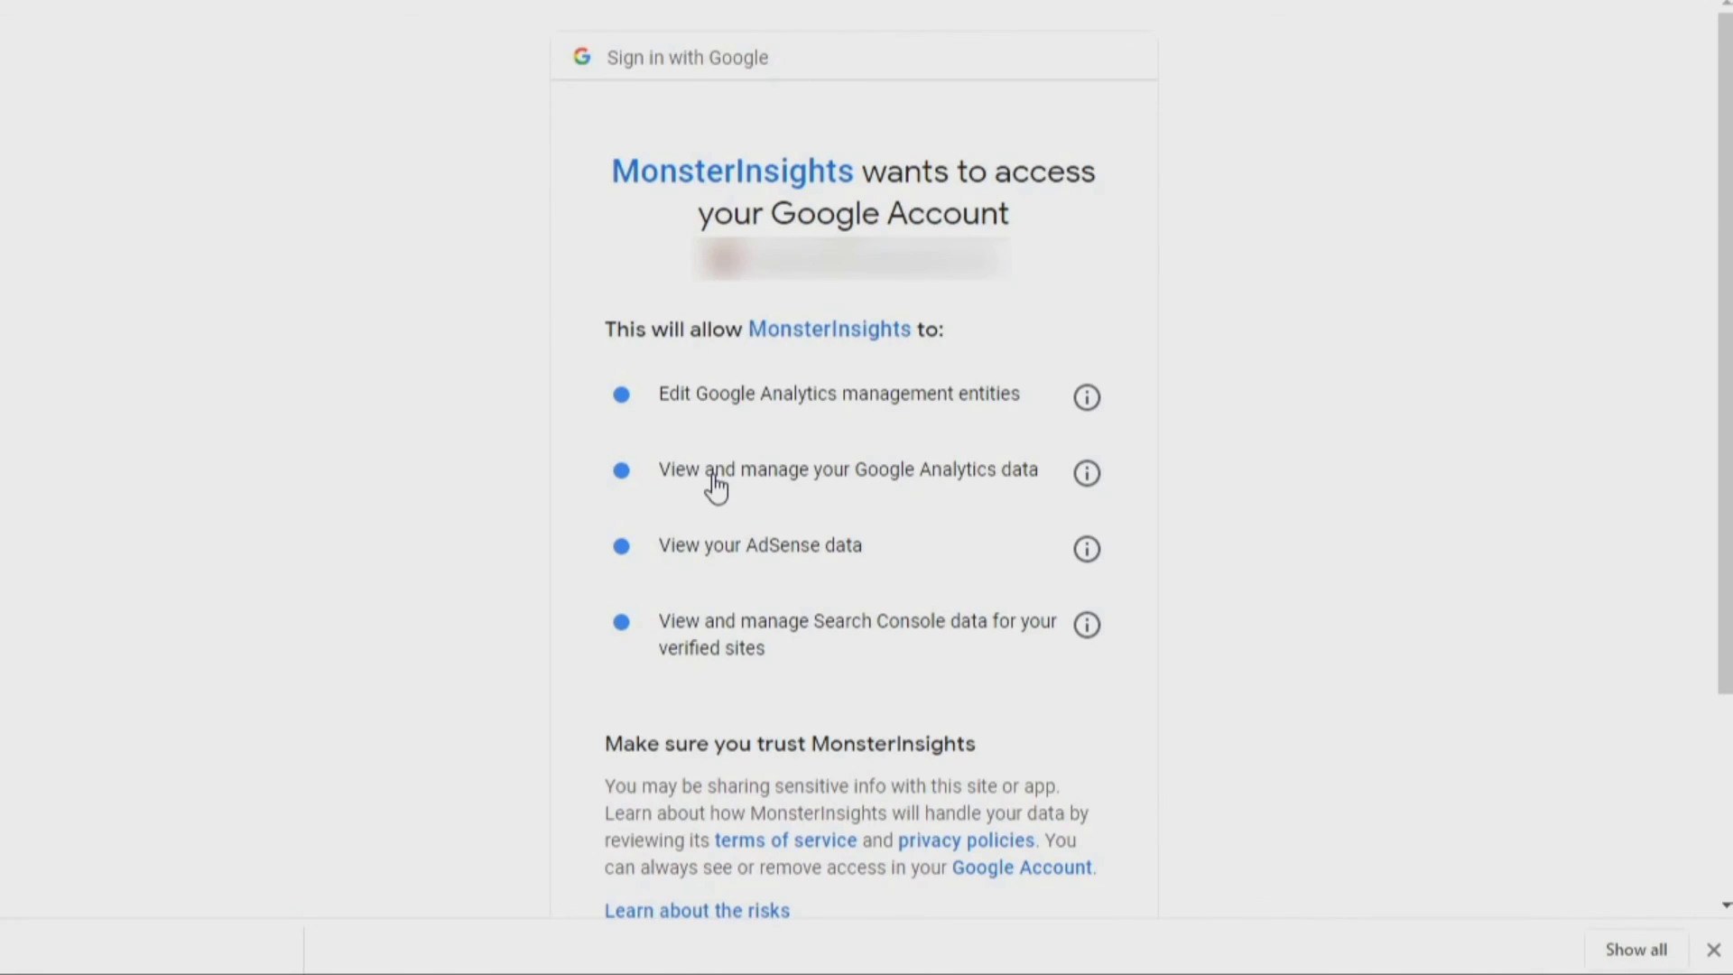
# Allow MonsterInsights access to the Google Analytics data on the Google consent page
pyautogui.scroll(-3, 716, 487)
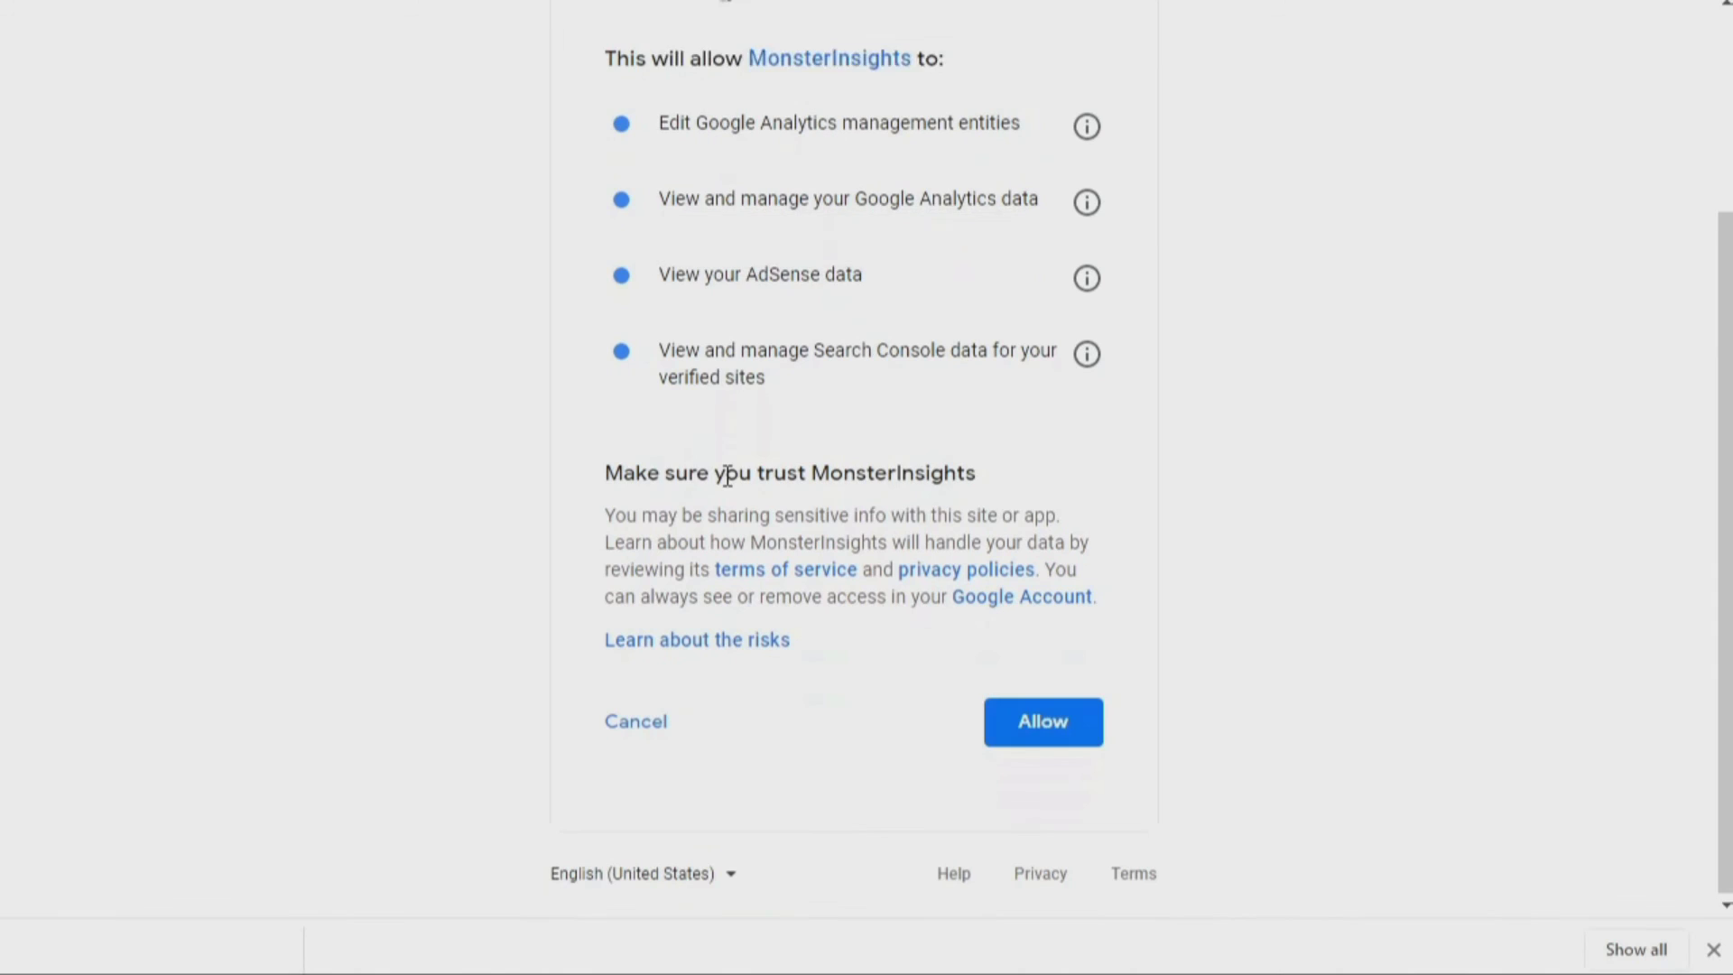
pyautogui.click(998, 729)
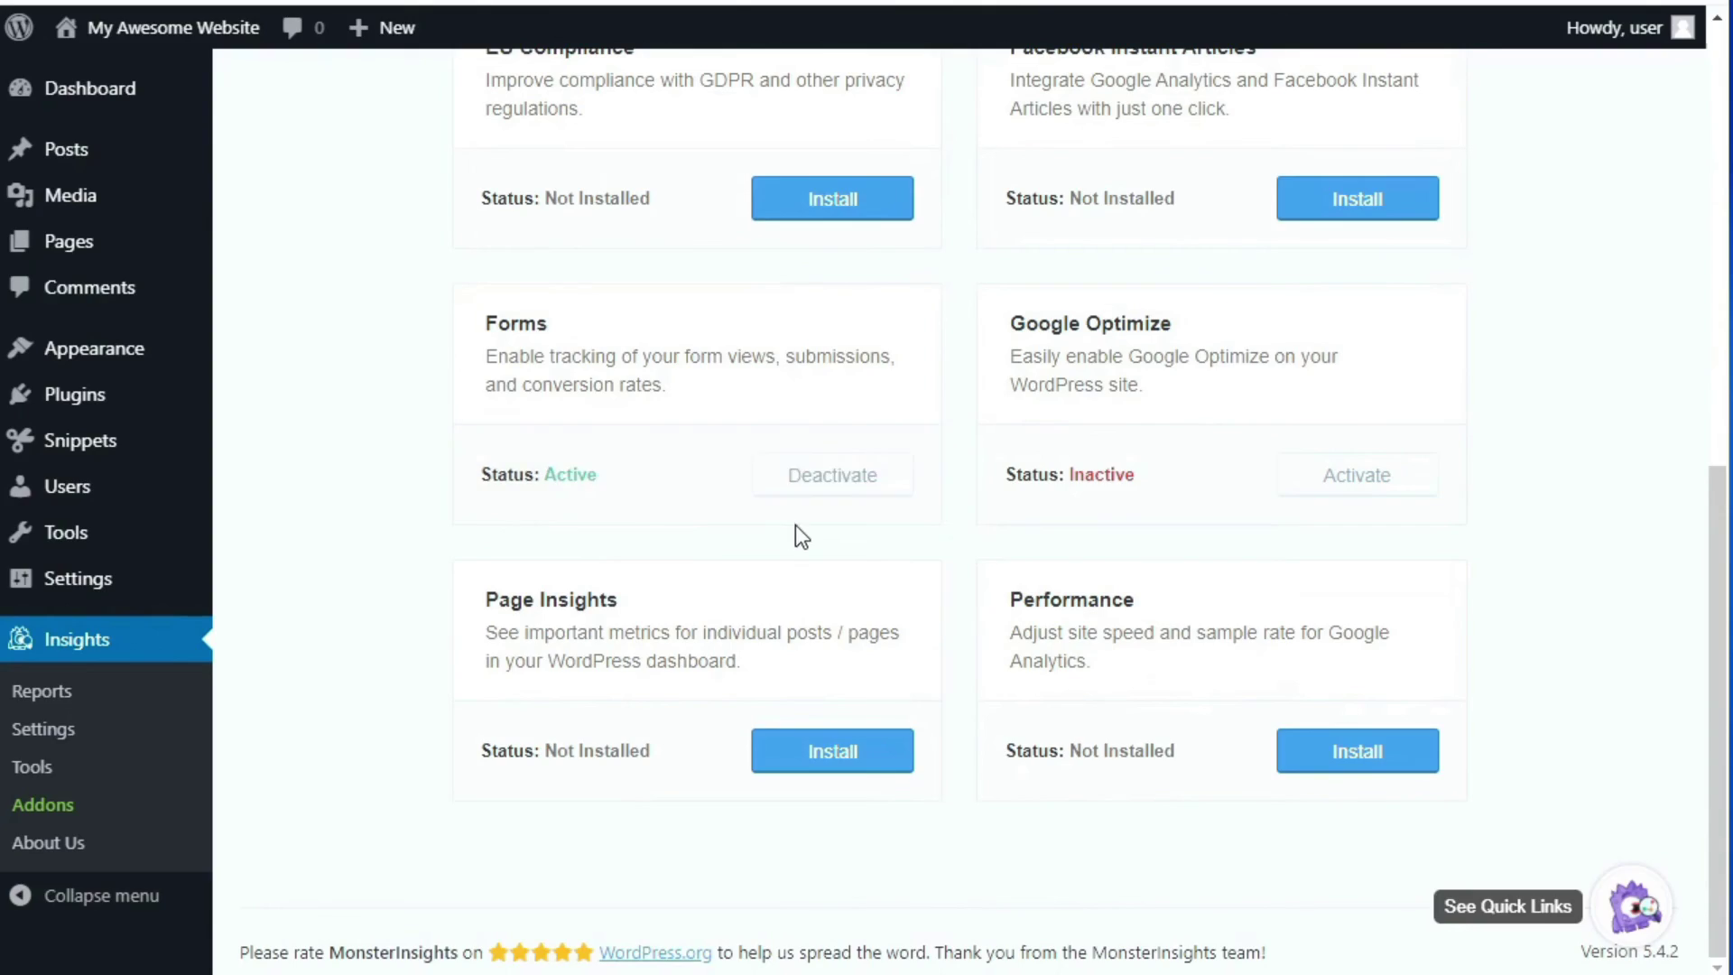